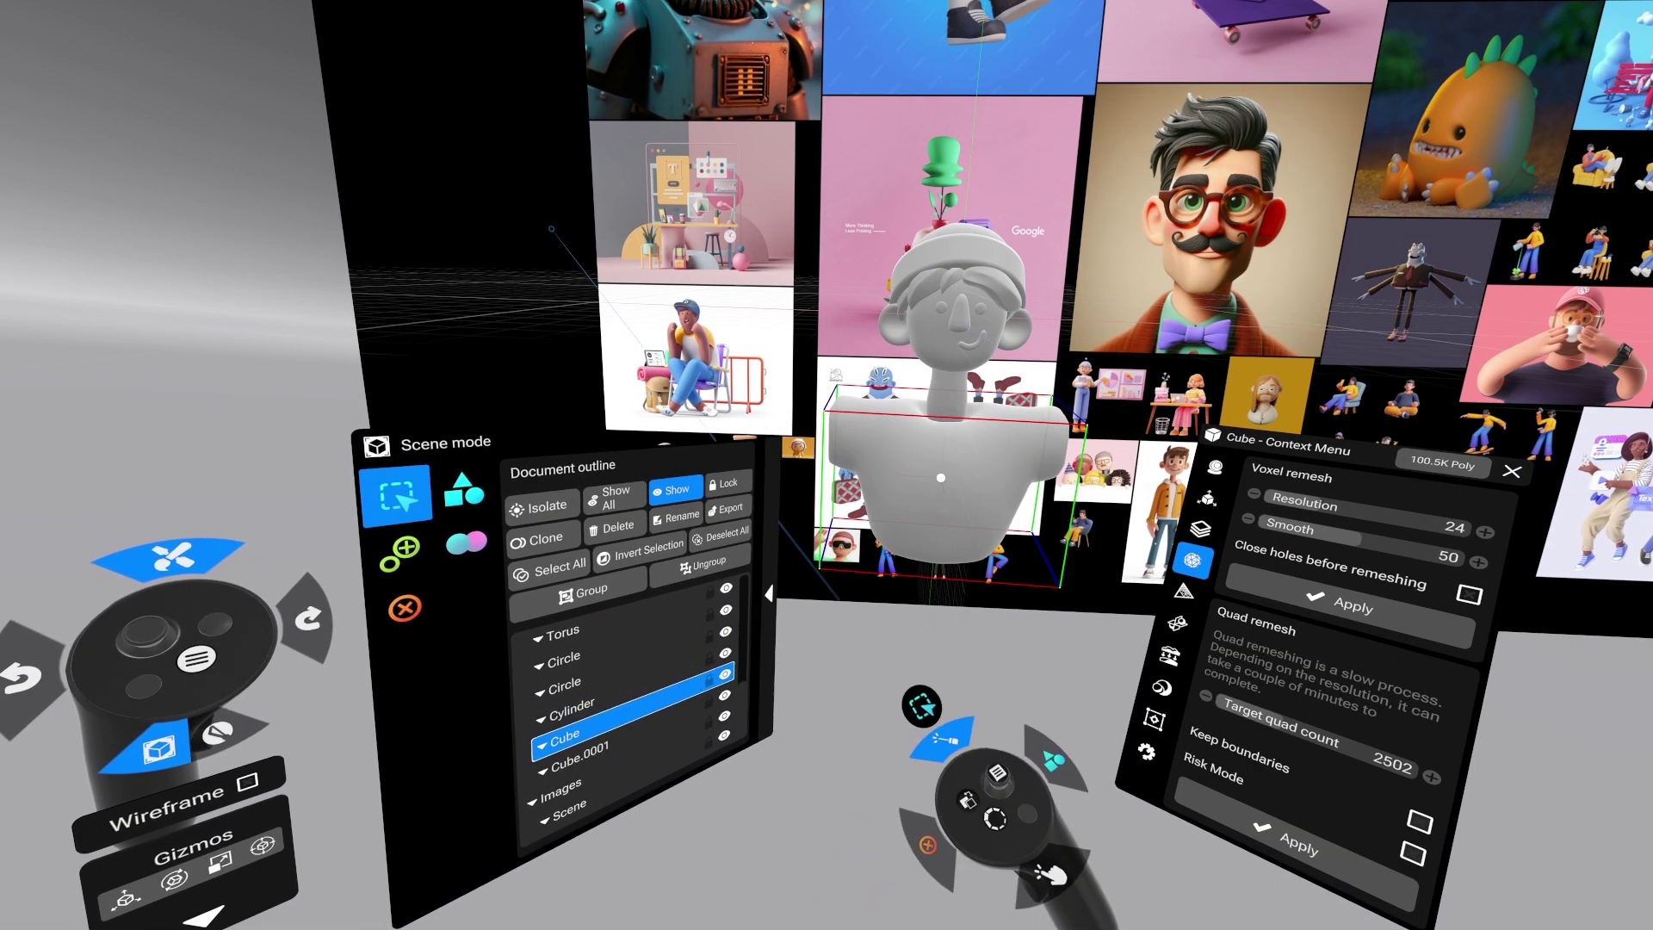
pyautogui.click(726, 676)
pyautogui.click(951, 538)
pyautogui.click(216, 734)
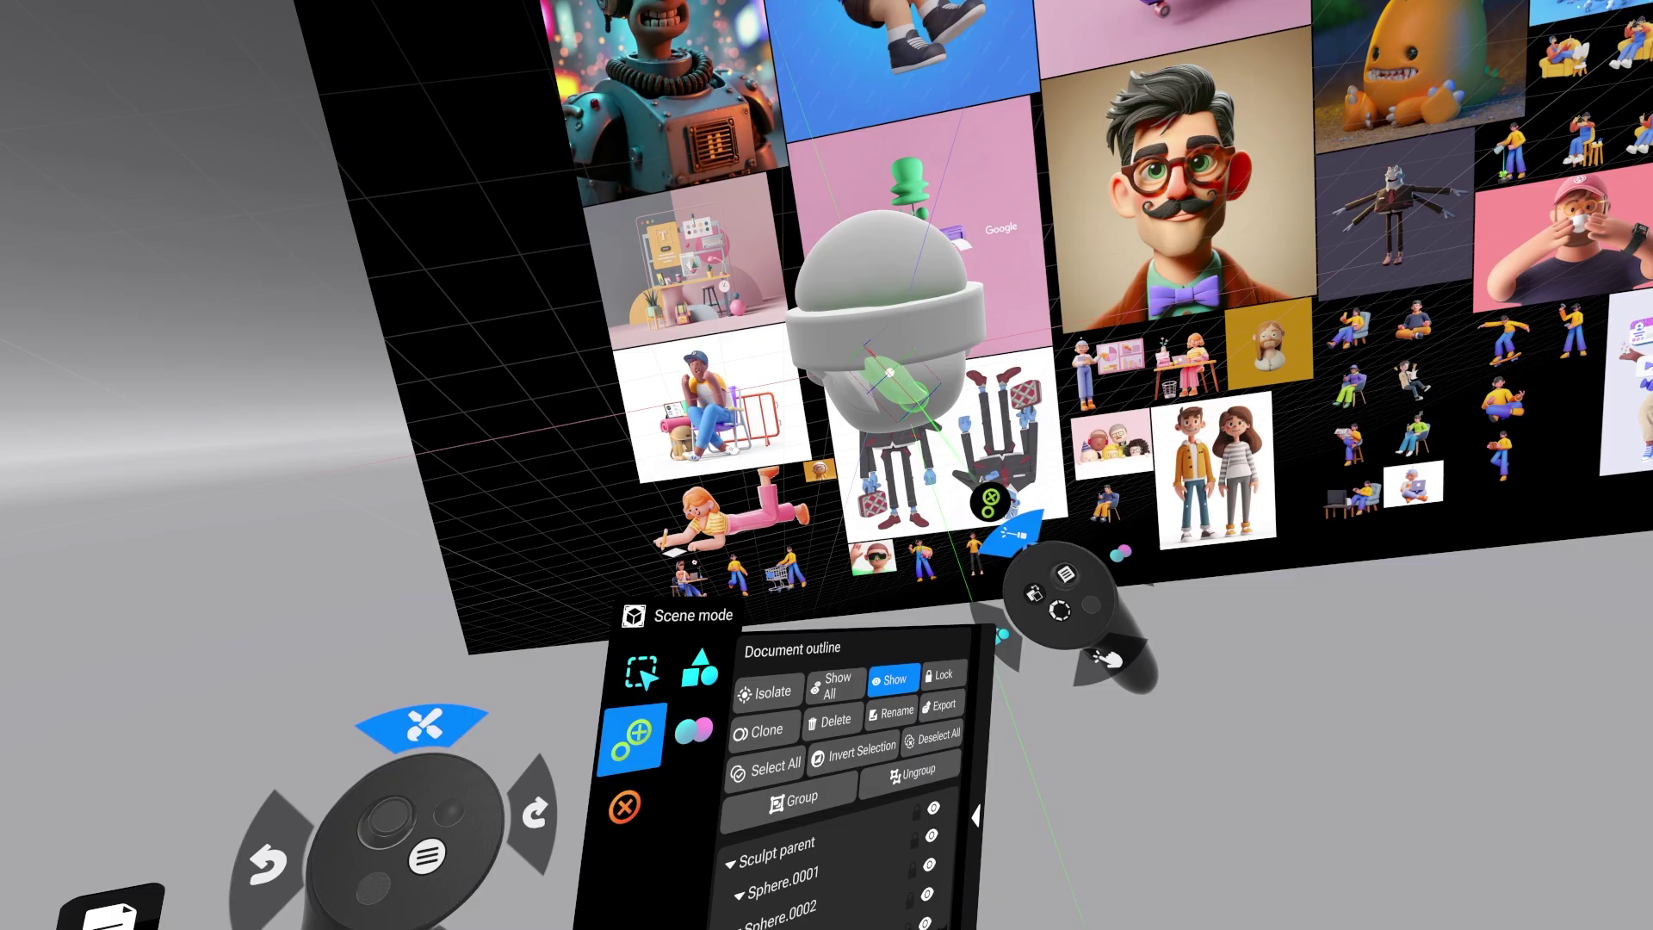
# Clone a hair strand beneath the hat's brim and reshape it with the Move brush at size 0.053.
pyautogui.moveTo(910, 402); pyautogui.dragTo(915, 399)
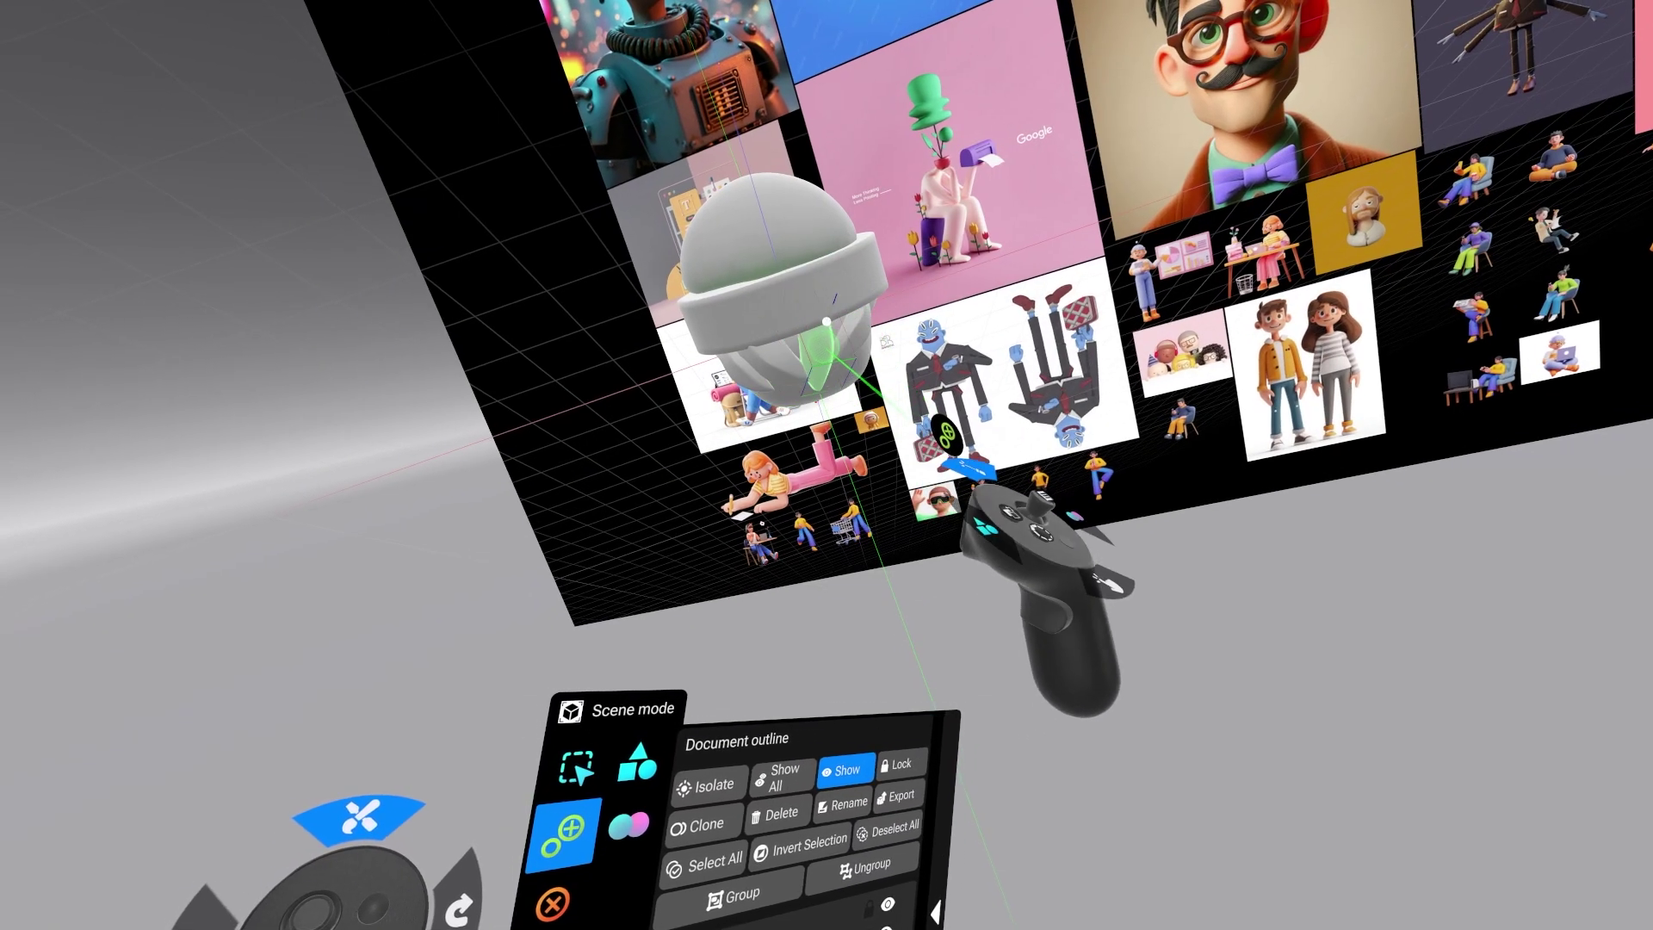
pyautogui.click(824, 349)
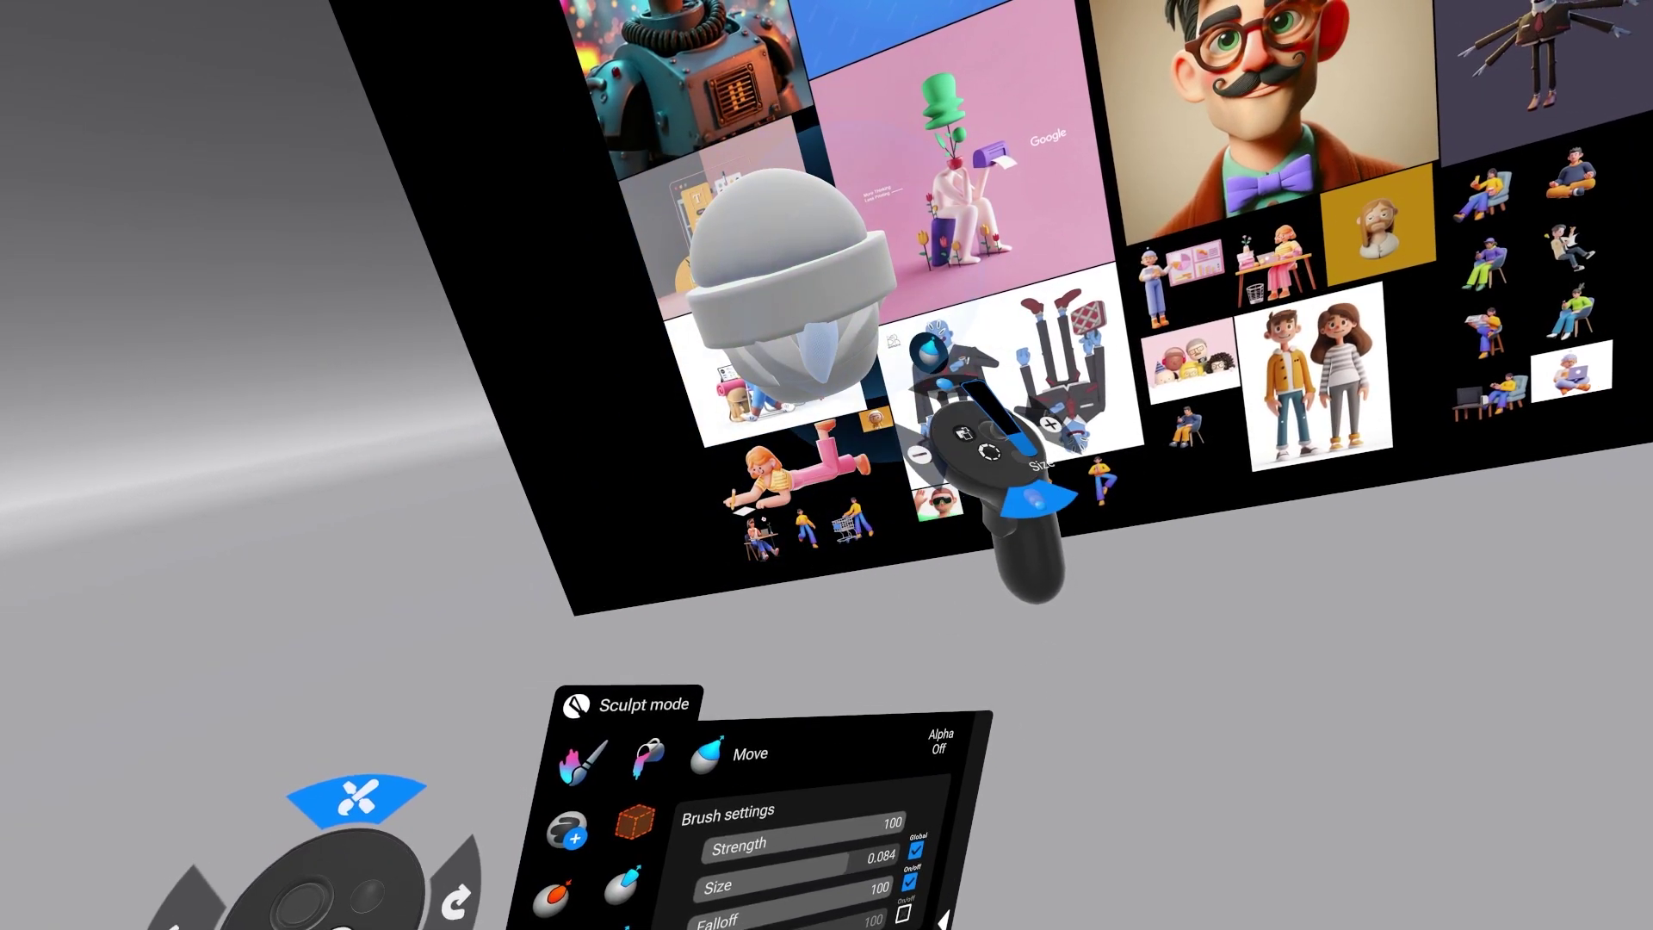
pyautogui.scroll(-3, 929, 352)
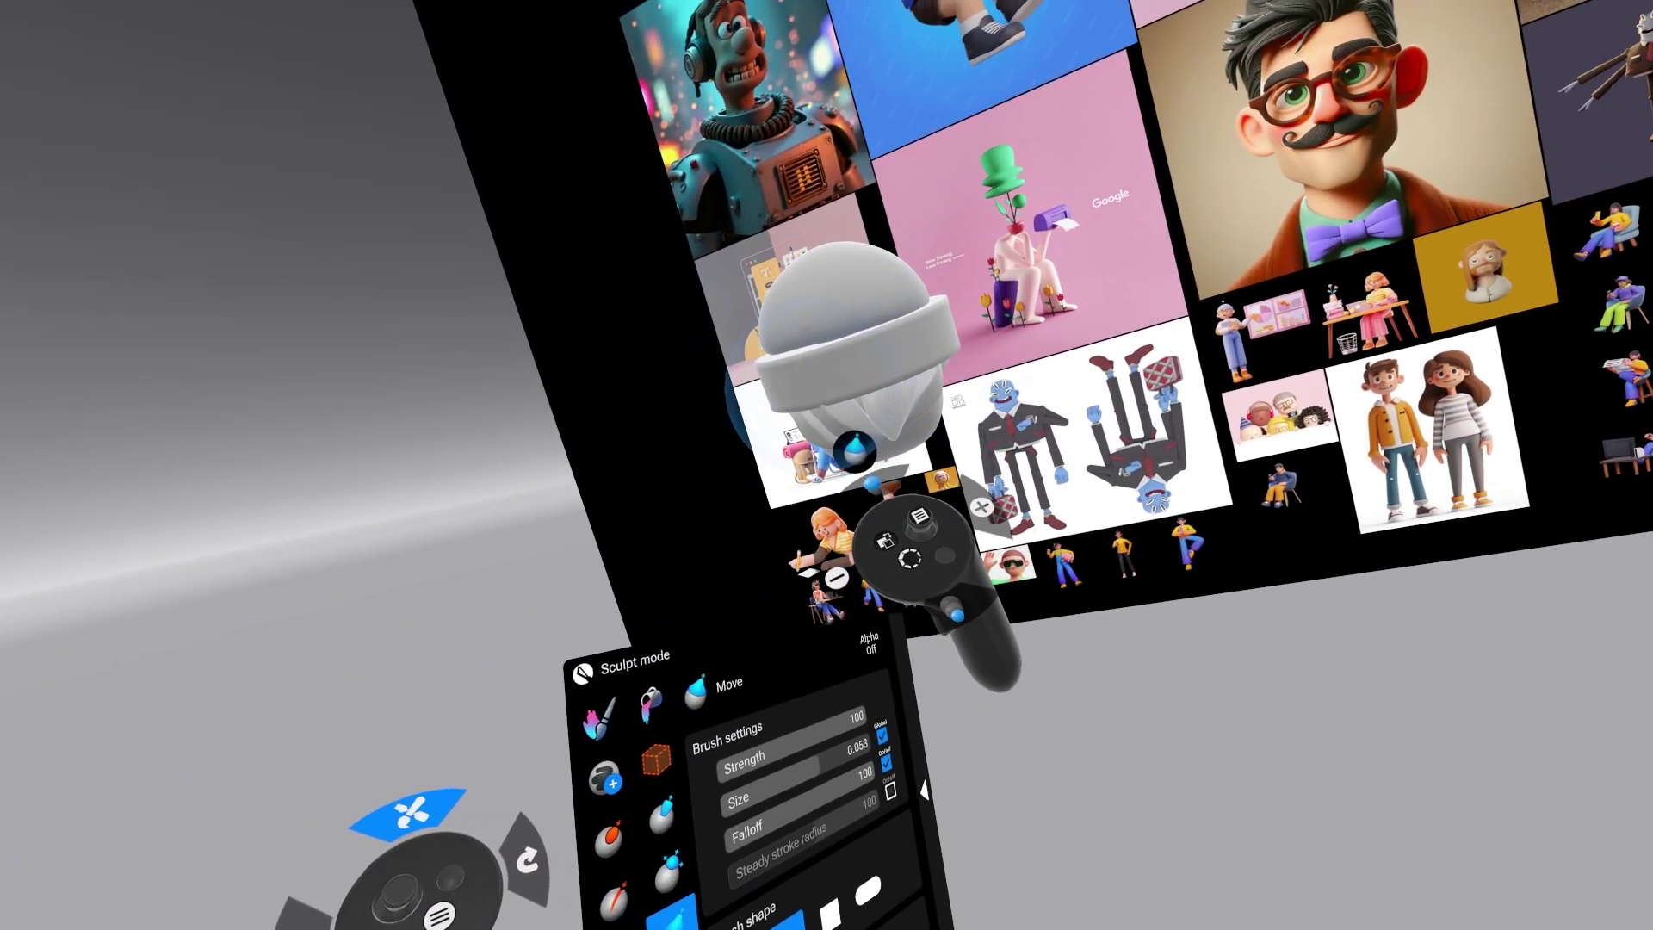
pyautogui.press('Tab')
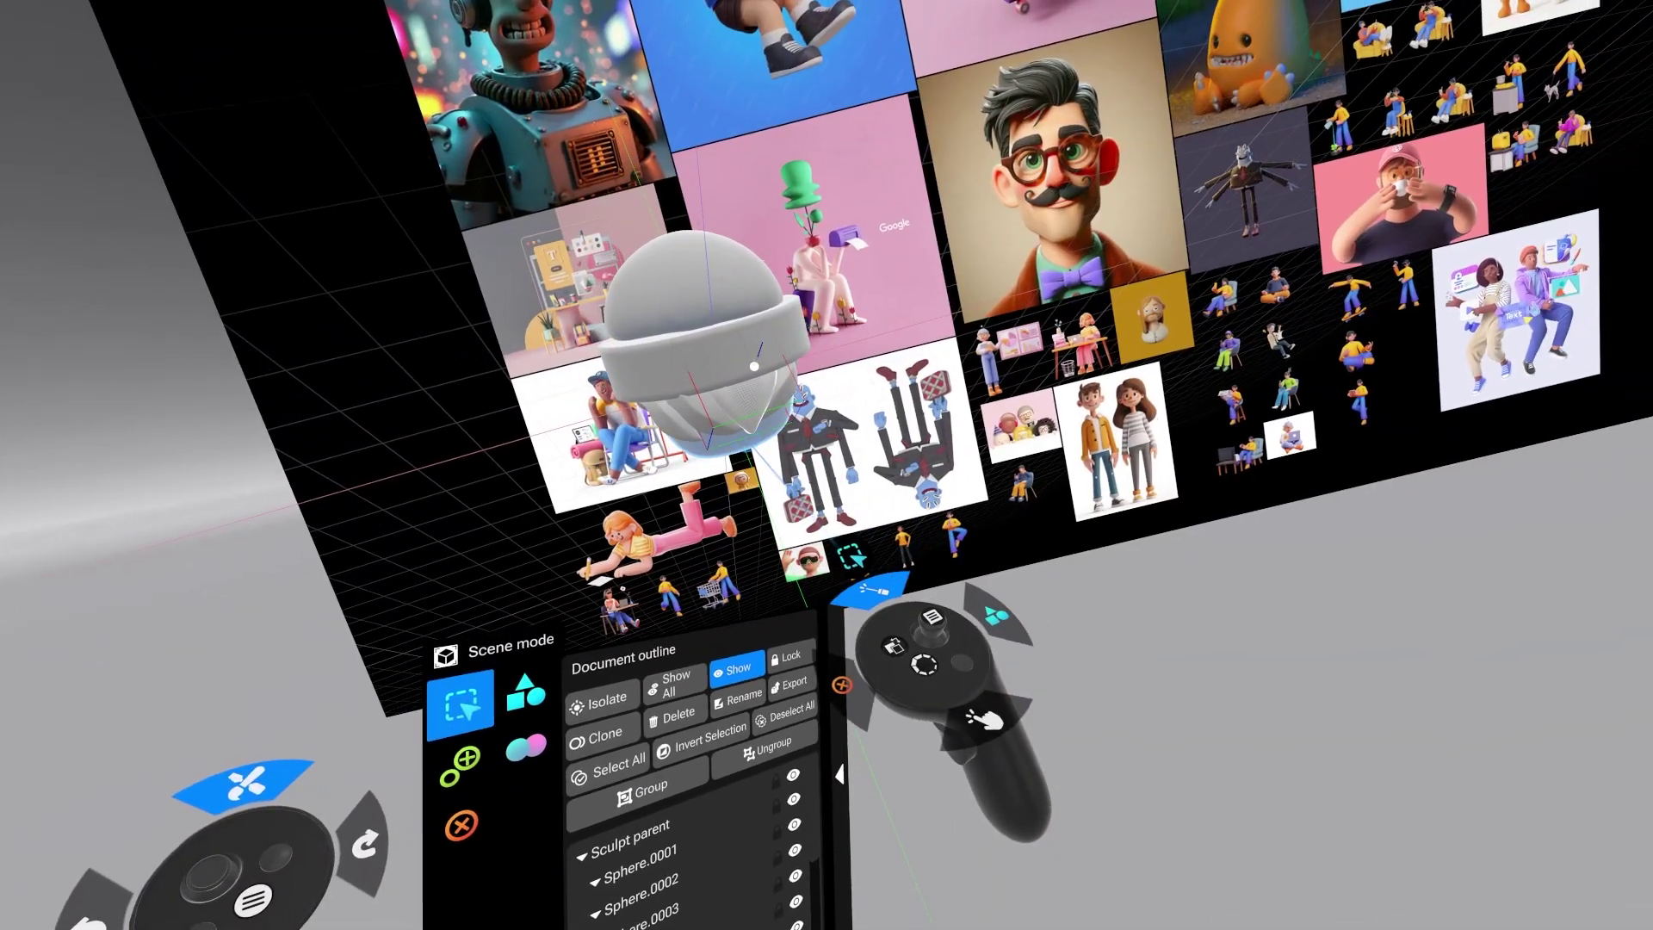
pyautogui.click(754, 366)
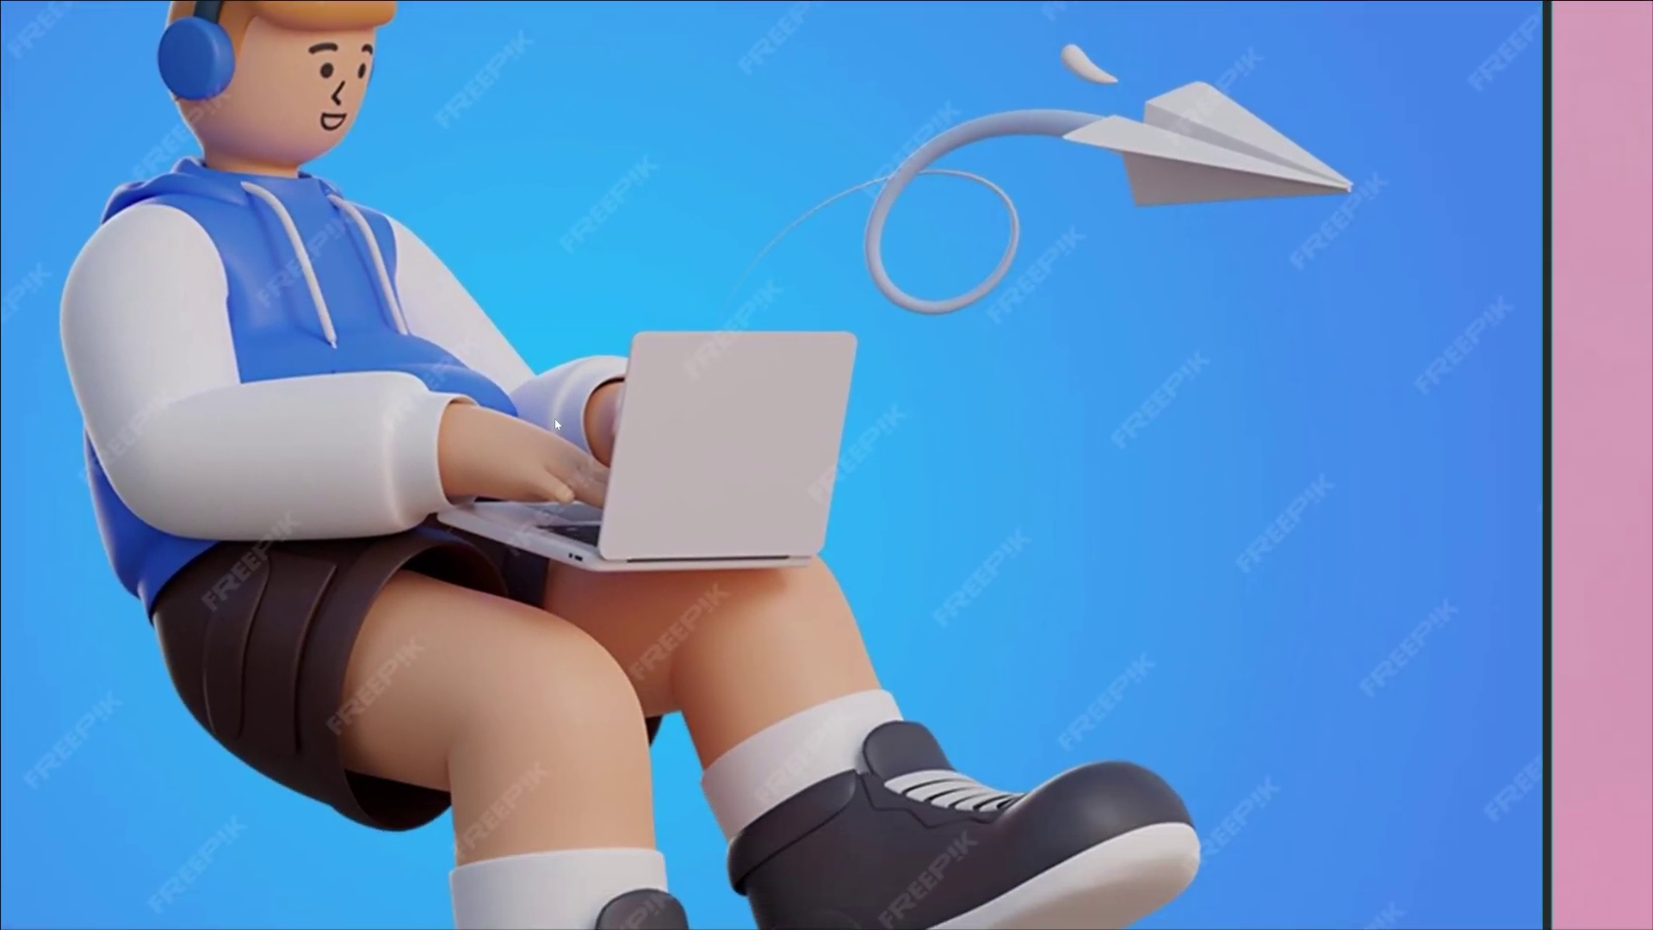
# Examine the simplified body shapes on the reference board, from the seated and skateboarding figures to the lying woman with the pencil.
pyautogui.press('Right')
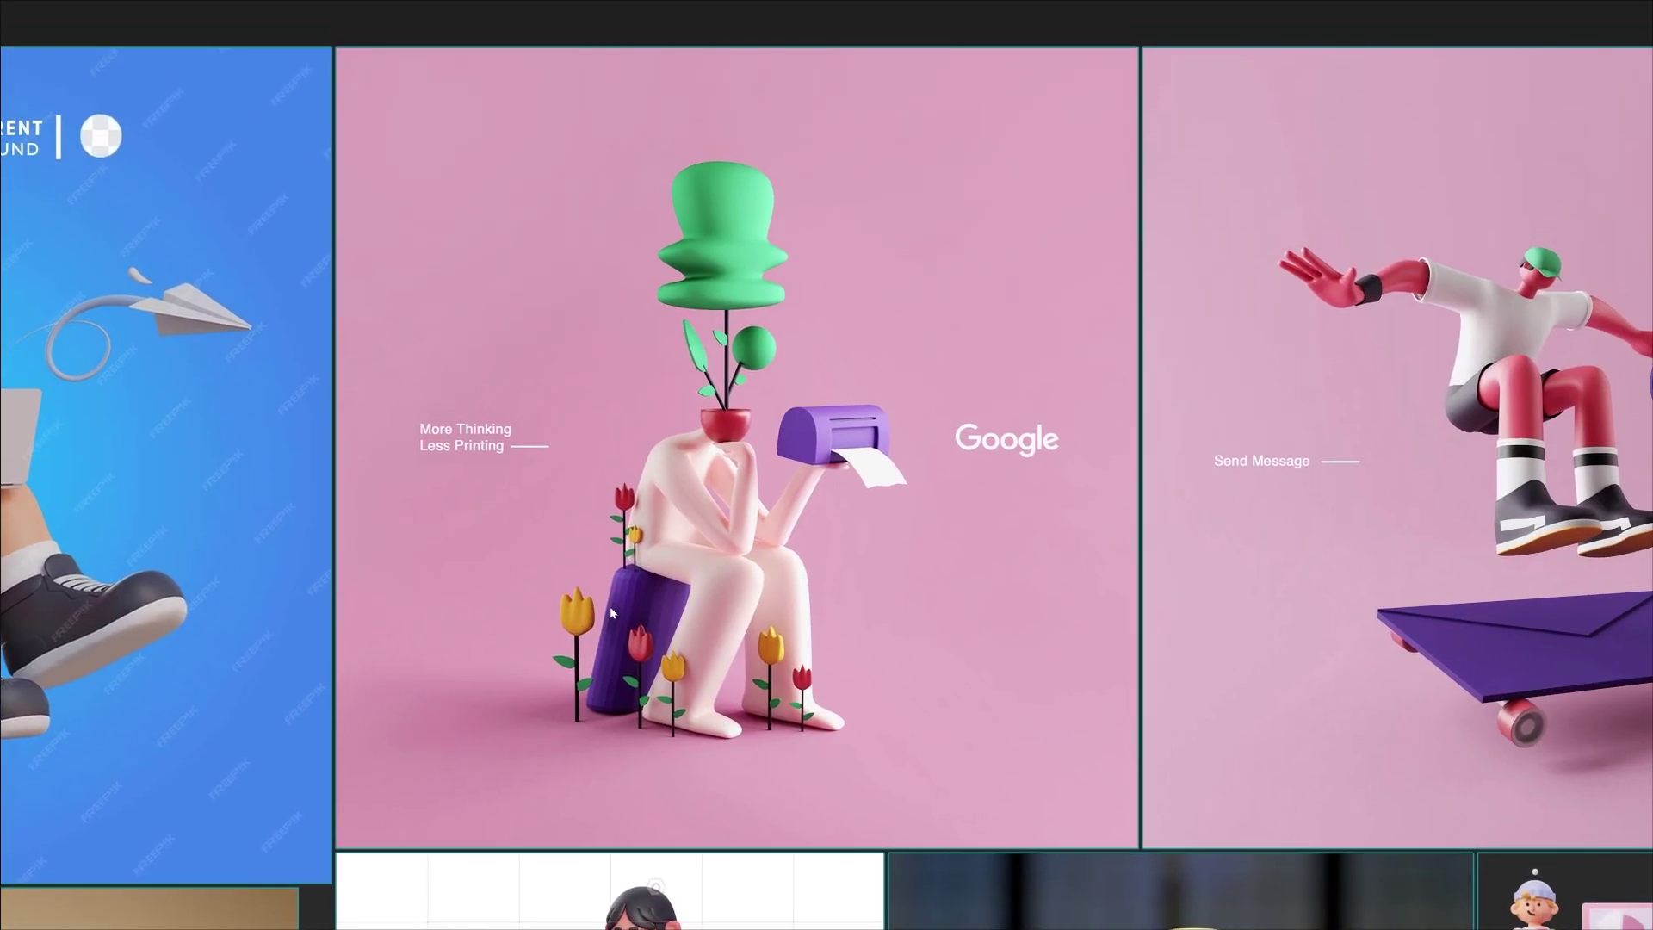
pyautogui.scroll(-4, 626, 648)
pyautogui.scroll(1, 517, 818)
pyautogui.moveTo(447, 895); pyautogui.dragTo(423, 242, button='middle')
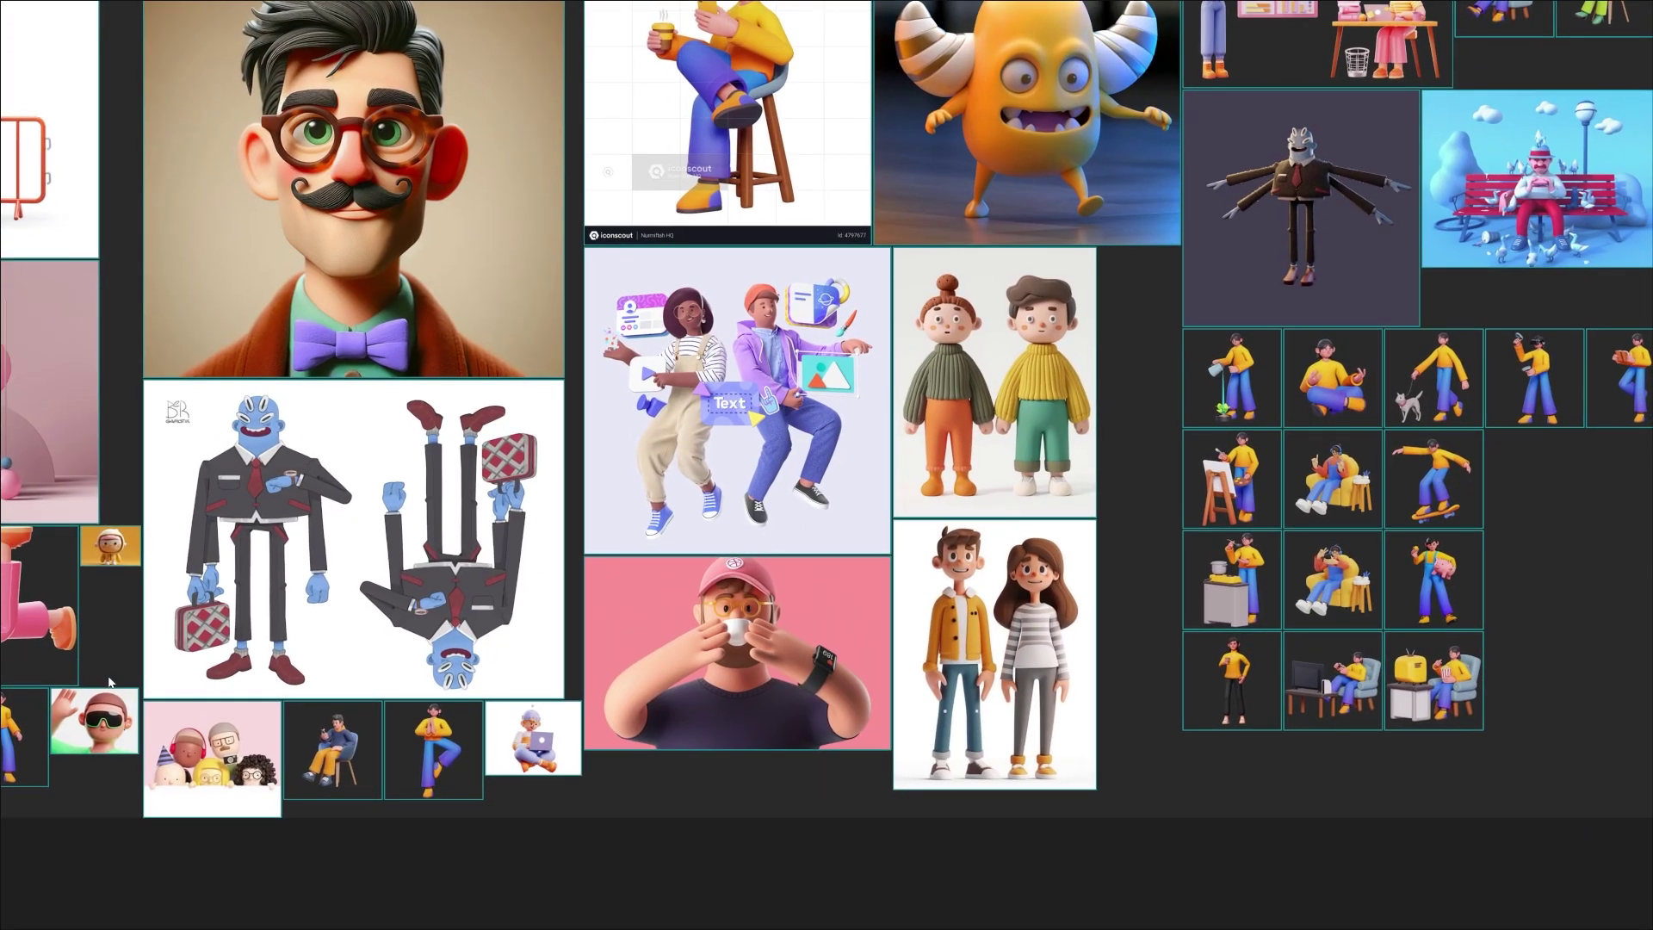
pyautogui.moveTo(100, 669); pyautogui.dragTo(944, 613, button='middle')
pyautogui.scroll(5, 826, 658)
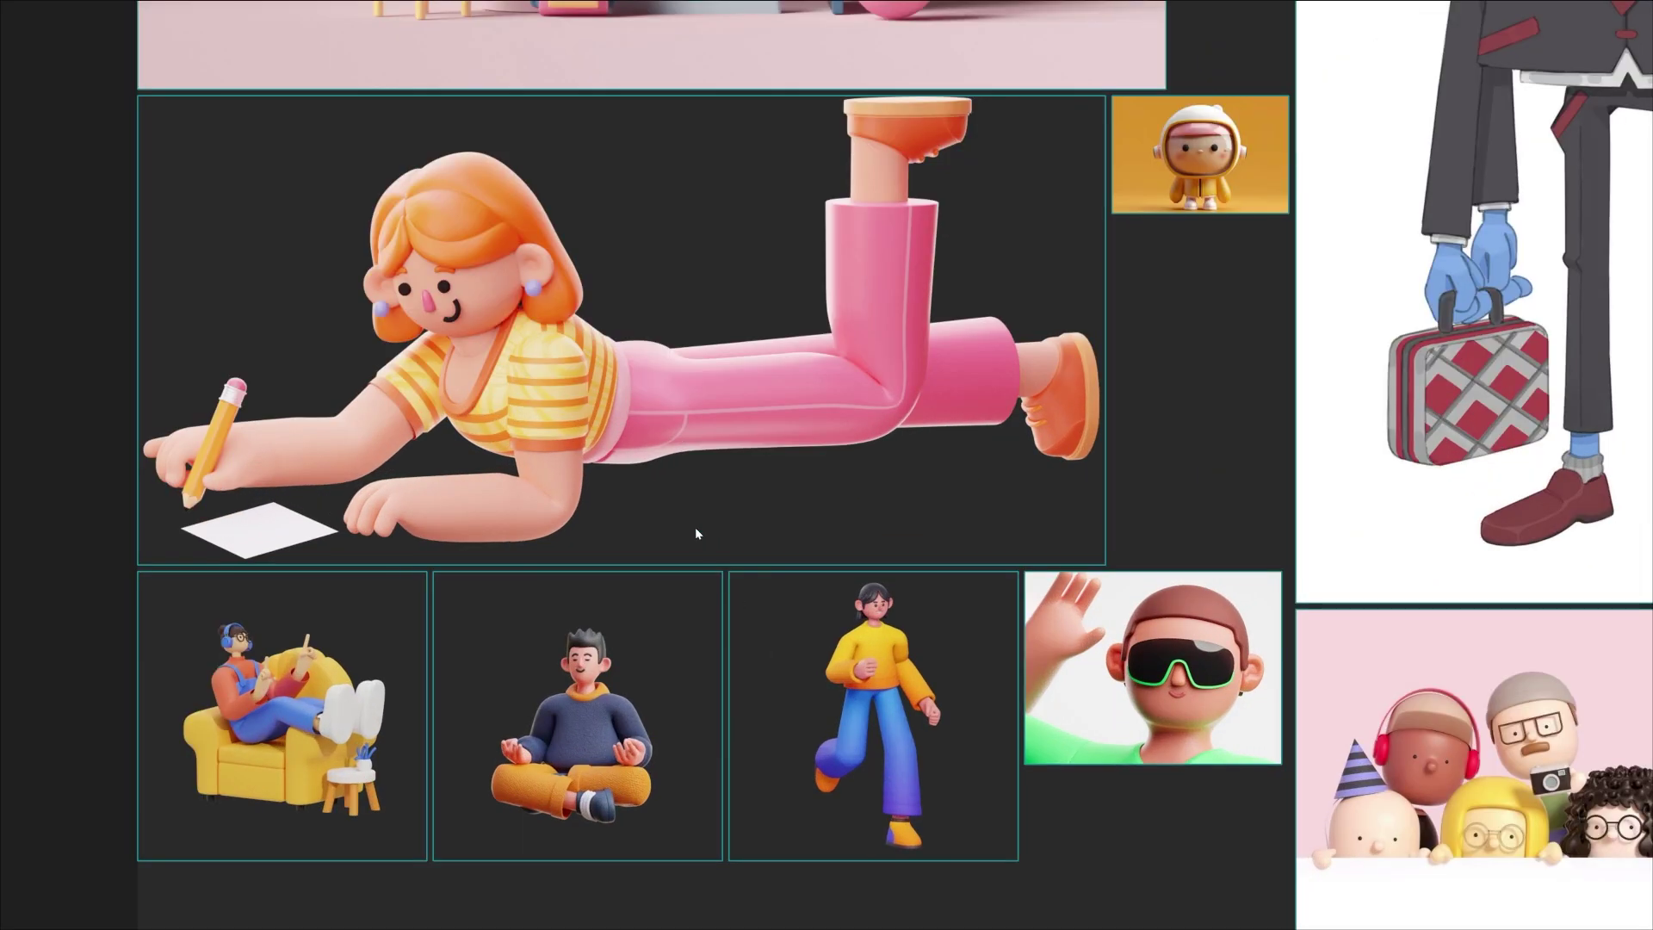
pyautogui.scroll(1, 695, 528)
pyautogui.moveTo(690, 540); pyautogui.dragTo(784, 560, button='middle')
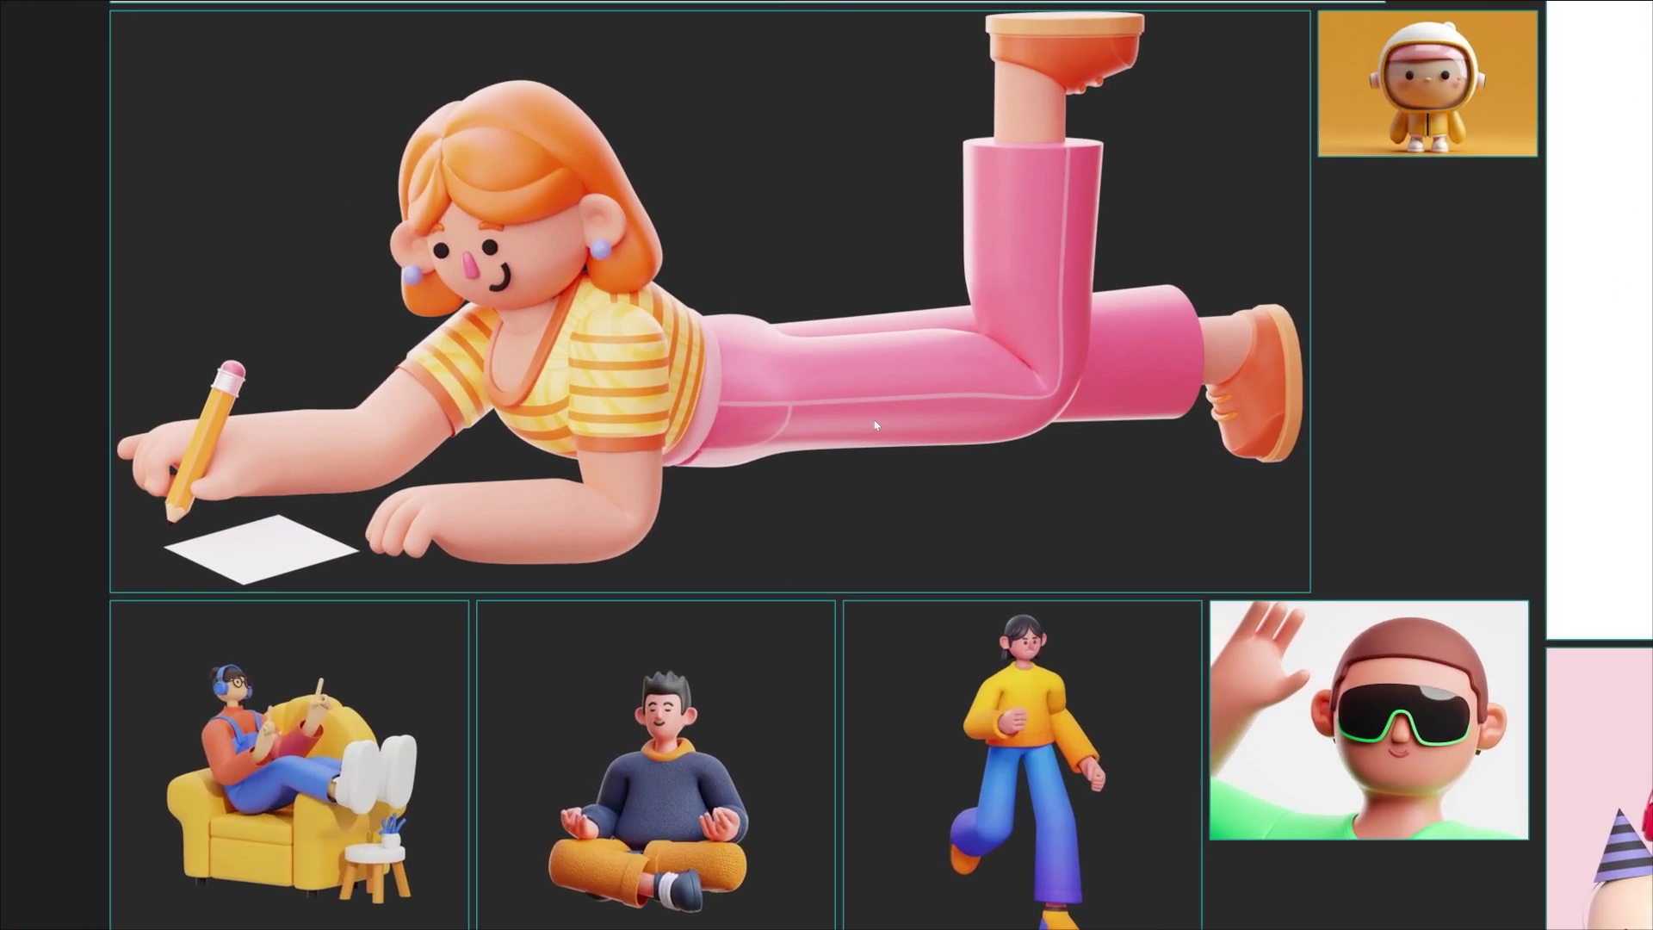
pyautogui.moveTo(1110, 403); pyautogui.dragTo(748, 603, button='middle')
pyautogui.moveTo(931, 178); pyautogui.dragTo(953, 502, button='middle')
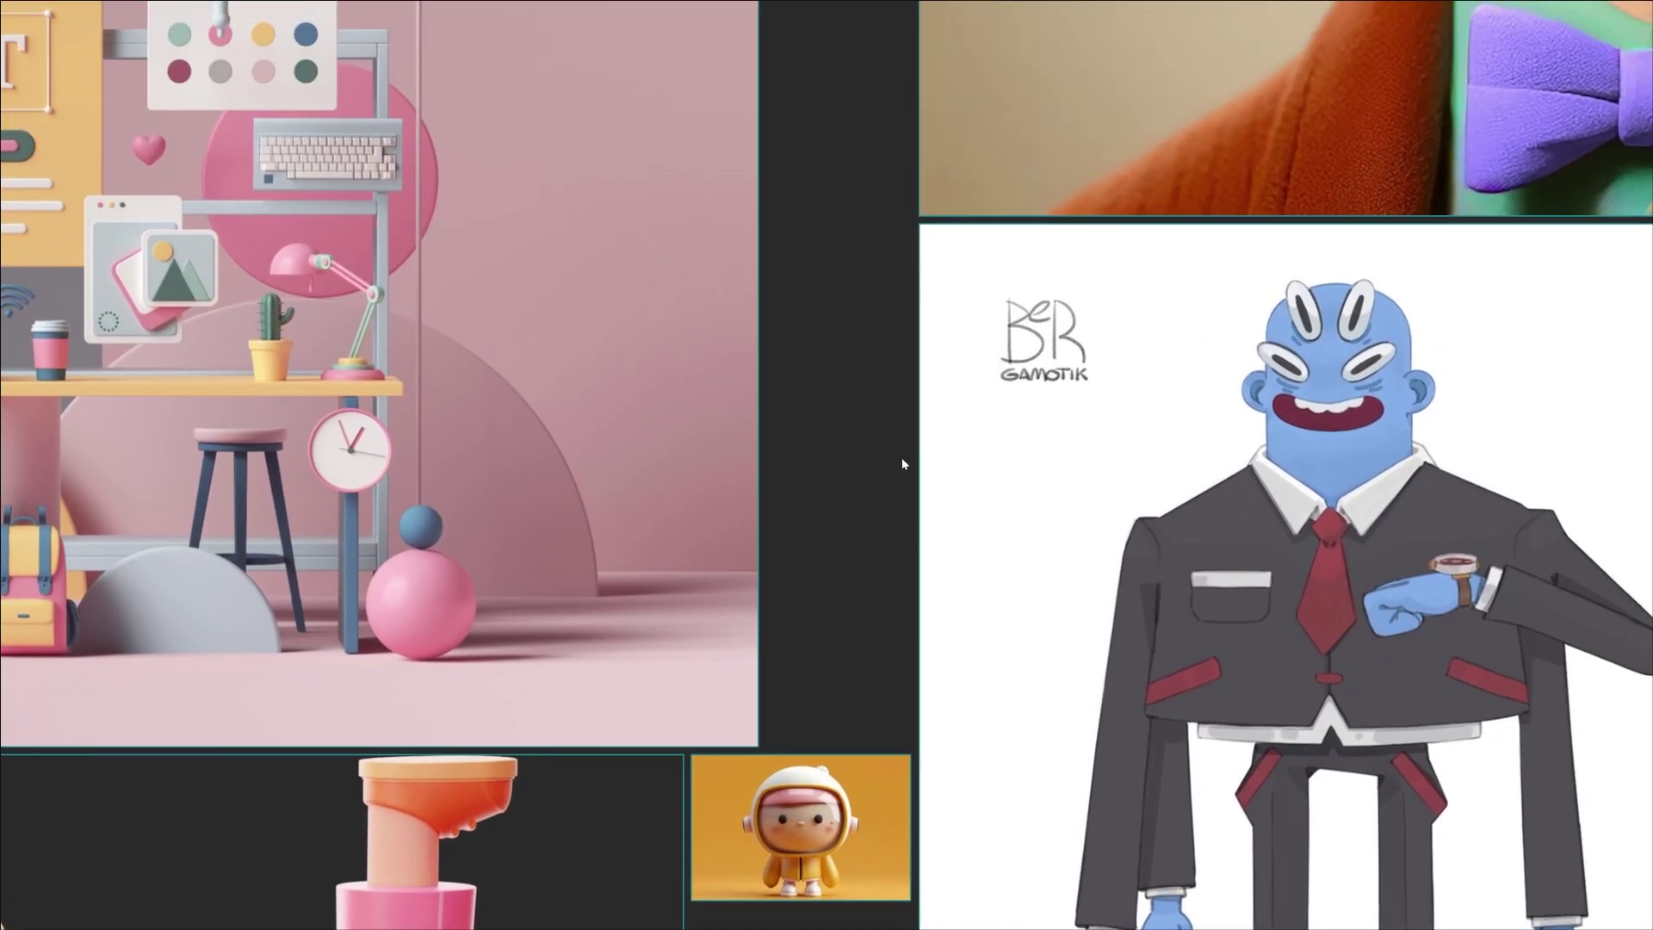
# Examine the more detailed reference characters: the moustached man, the man drinking from a cup and the standing couple.
pyautogui.press('Right')
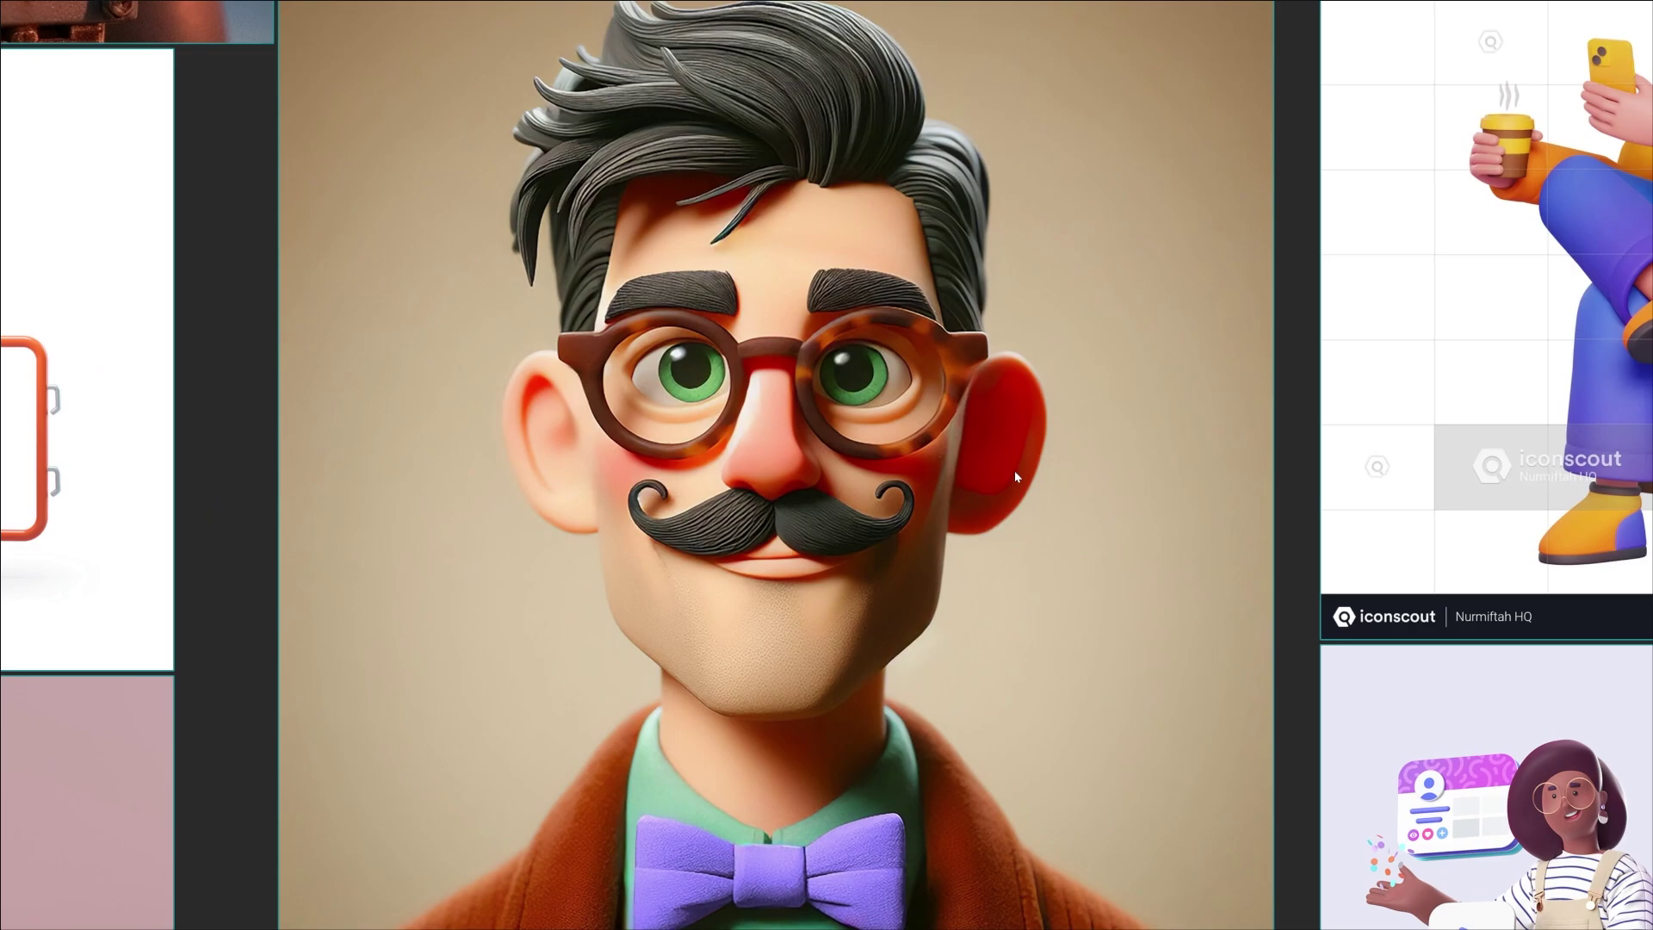
pyautogui.moveTo(1168, 515); pyautogui.dragTo(580, 221, button='middle')
pyautogui.moveTo(1159, 478); pyautogui.dragTo(506, 255, button='middle')
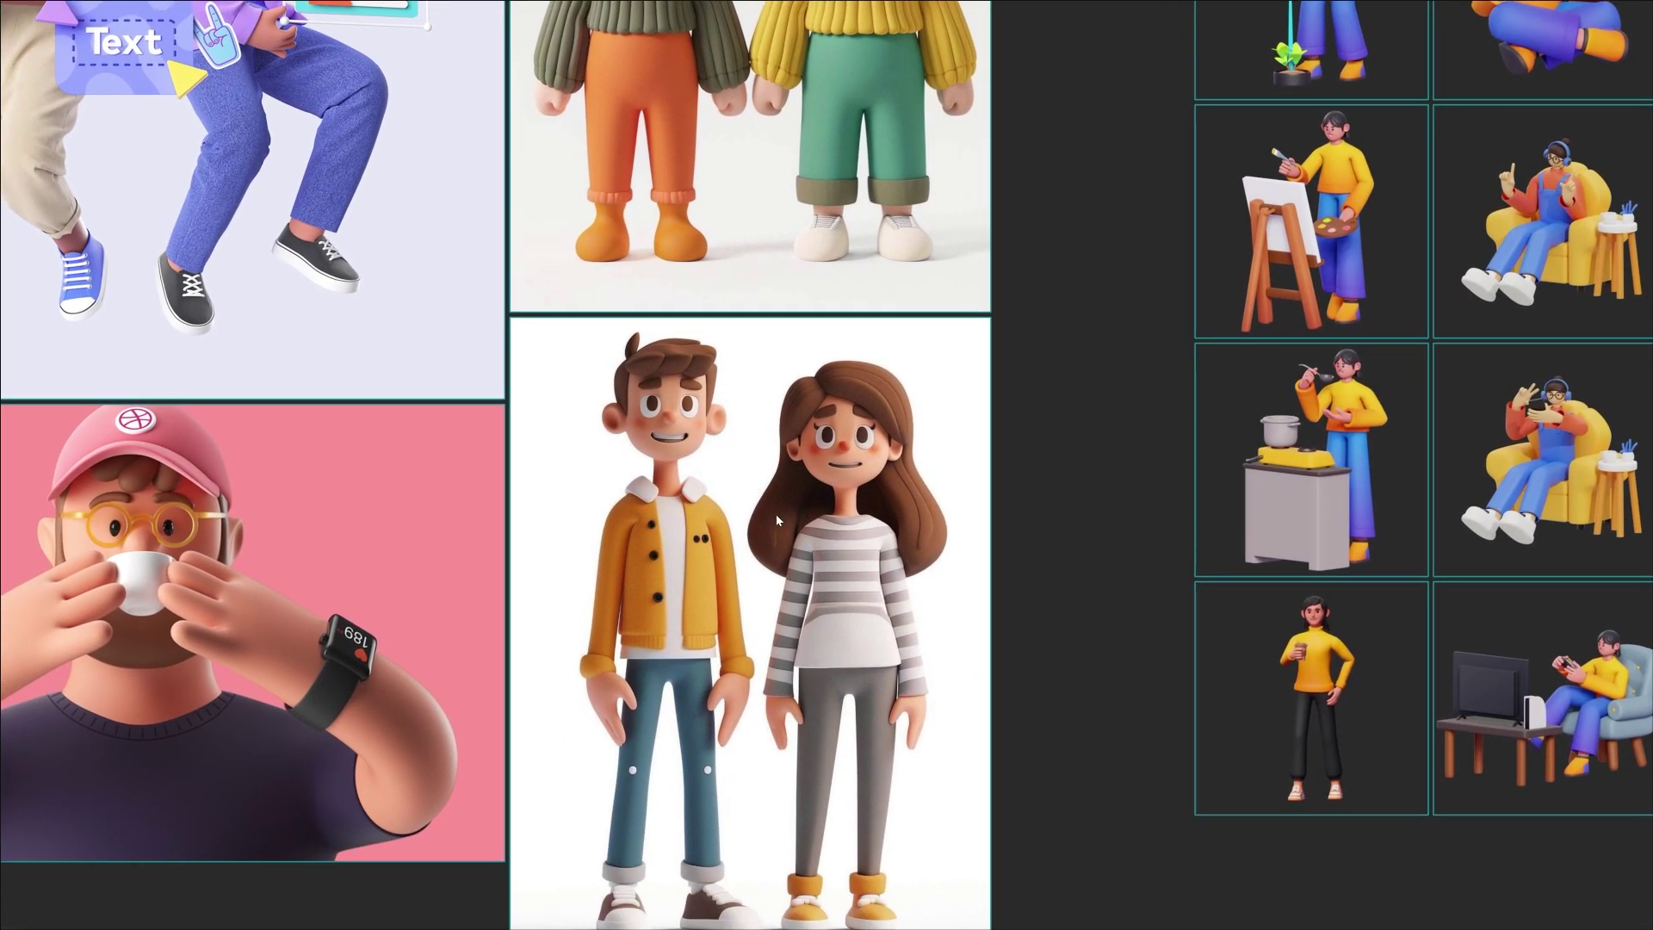
pyautogui.scroll(-1, 517, 587)
pyautogui.moveTo(518, 587); pyautogui.dragTo(952, 473, button='middle')
pyautogui.scroll(1, 952, 482)
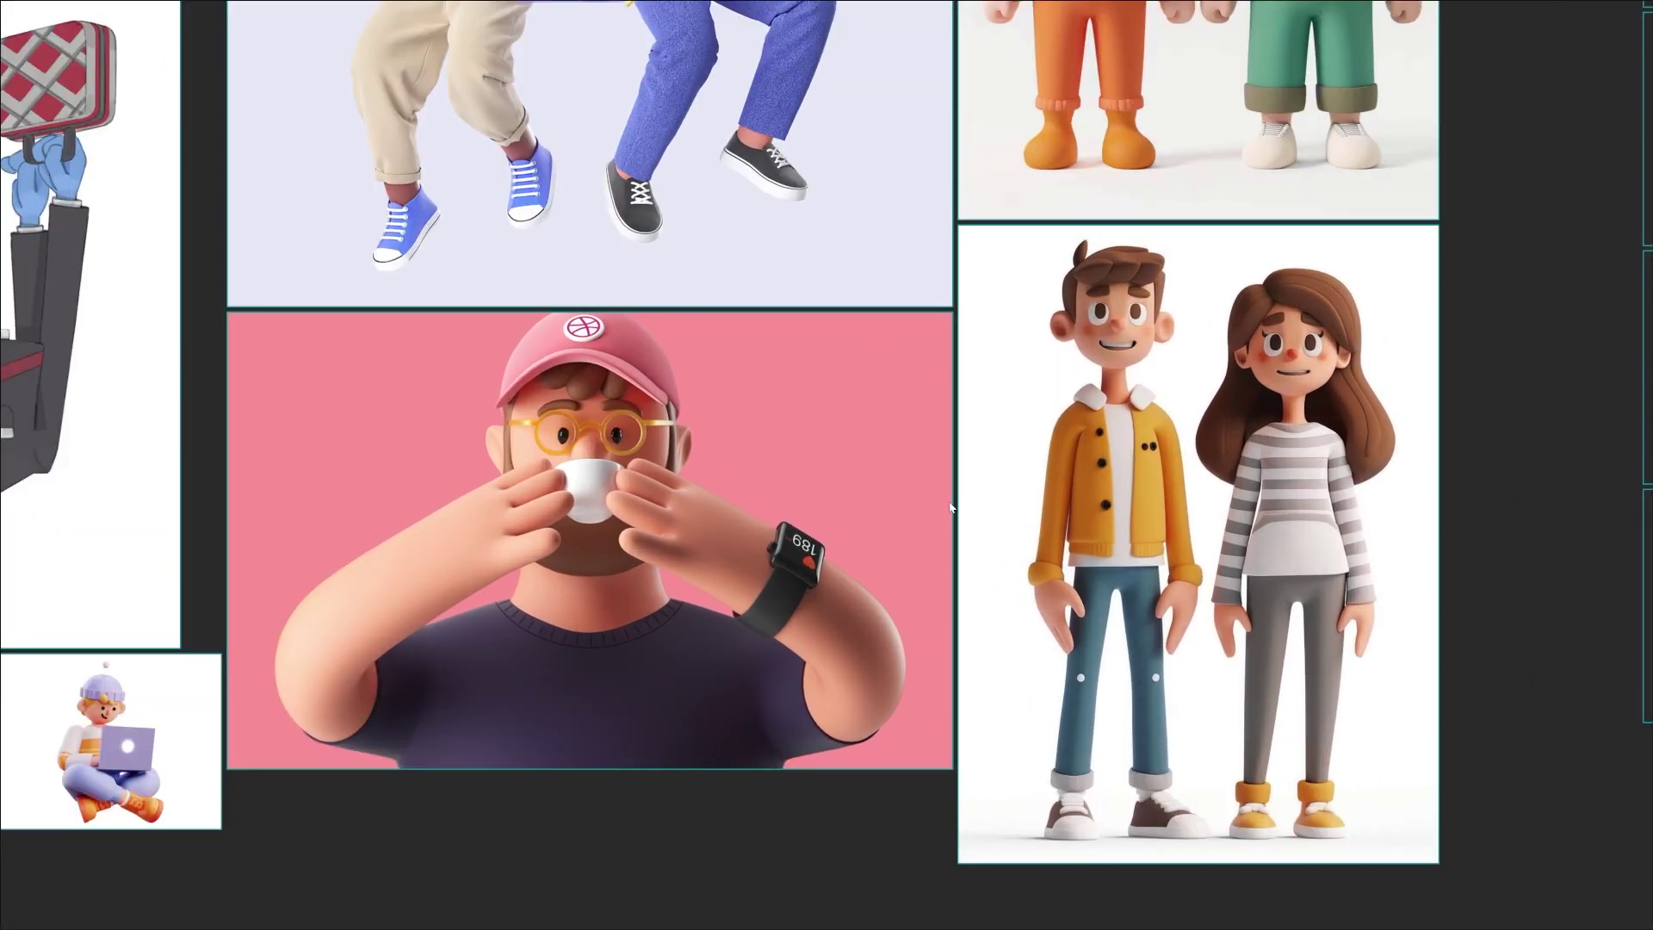
pyautogui.scroll(3, 653, 541)
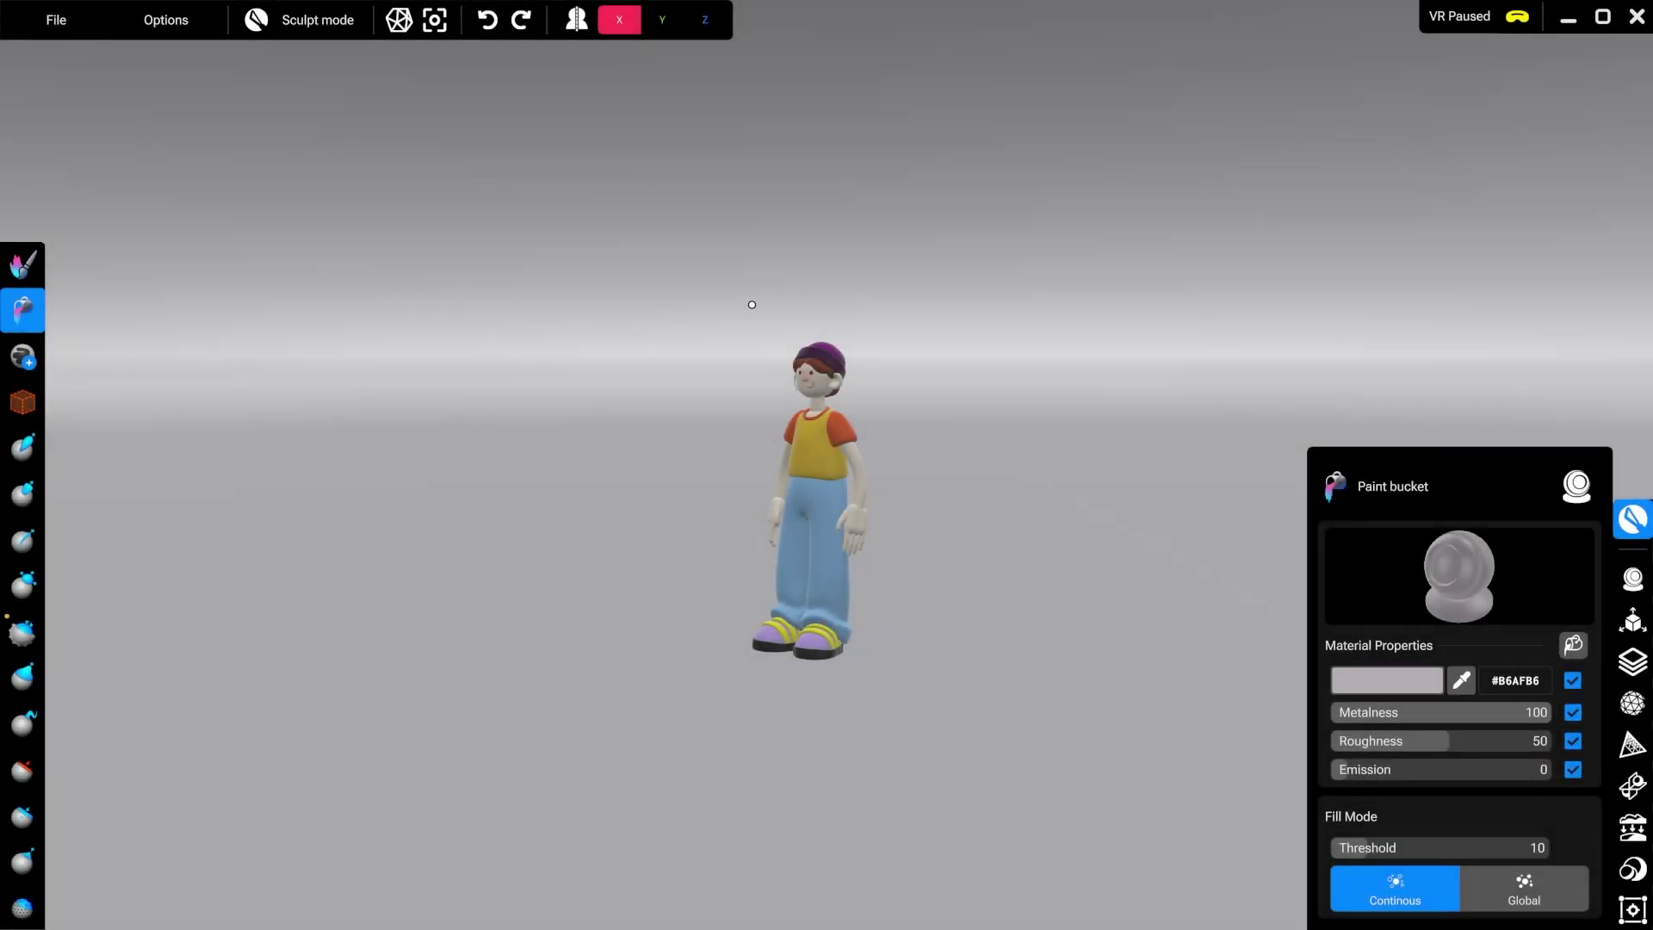
# Switch to the sculpting scene and inspect the coloured full-body character's face, clothes and hands from several angles.
pyautogui.keyDown('alt'); pyautogui.moveTo(751, 305); pyautogui.dragTo(1025, 494, button='right'); pyautogui.keyUp('alt')
pyautogui.keyDown('alt'); pyautogui.moveTo(1026, 494); pyautogui.dragTo(579, 546); pyautogui.keyUp('alt')
pyautogui.keyDown('alt'); pyautogui.moveTo(580, 546); pyautogui.dragTo(612, 715, button='right'); pyautogui.keyUp('alt')
pyautogui.keyDown('alt'); pyautogui.moveTo(611, 715); pyautogui.dragTo(858, 563); pyautogui.keyUp('alt')
pyautogui.keyDown('alt'); pyautogui.moveTo(857, 562); pyautogui.dragTo(779, 608, button='right'); pyautogui.keyUp('alt')
pyautogui.keyDown('alt'); pyautogui.moveTo(778, 609); pyautogui.dragTo(804, 617); pyautogui.keyUp('alt')
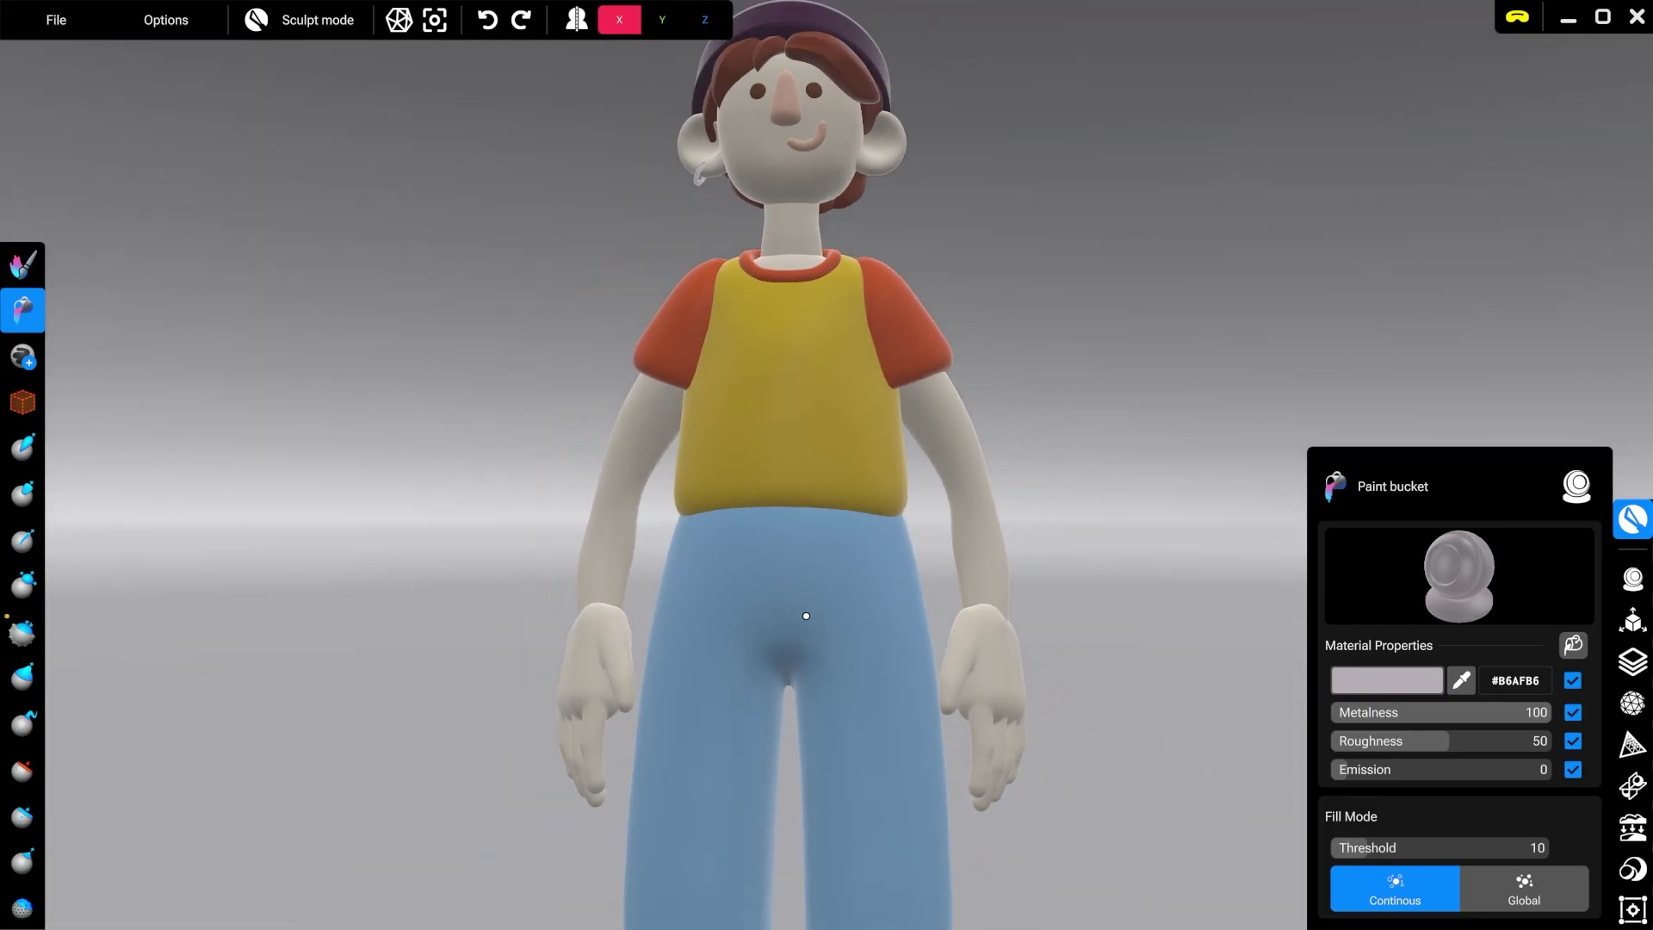
pyautogui.keyDown('alt'); pyautogui.moveTo(804, 616); pyautogui.dragTo(654, 551, button='right'); pyautogui.keyUp('alt')
pyautogui.keyDown('alt'); pyautogui.moveTo(654, 551); pyautogui.dragTo(1031, 849); pyautogui.keyUp('alt')
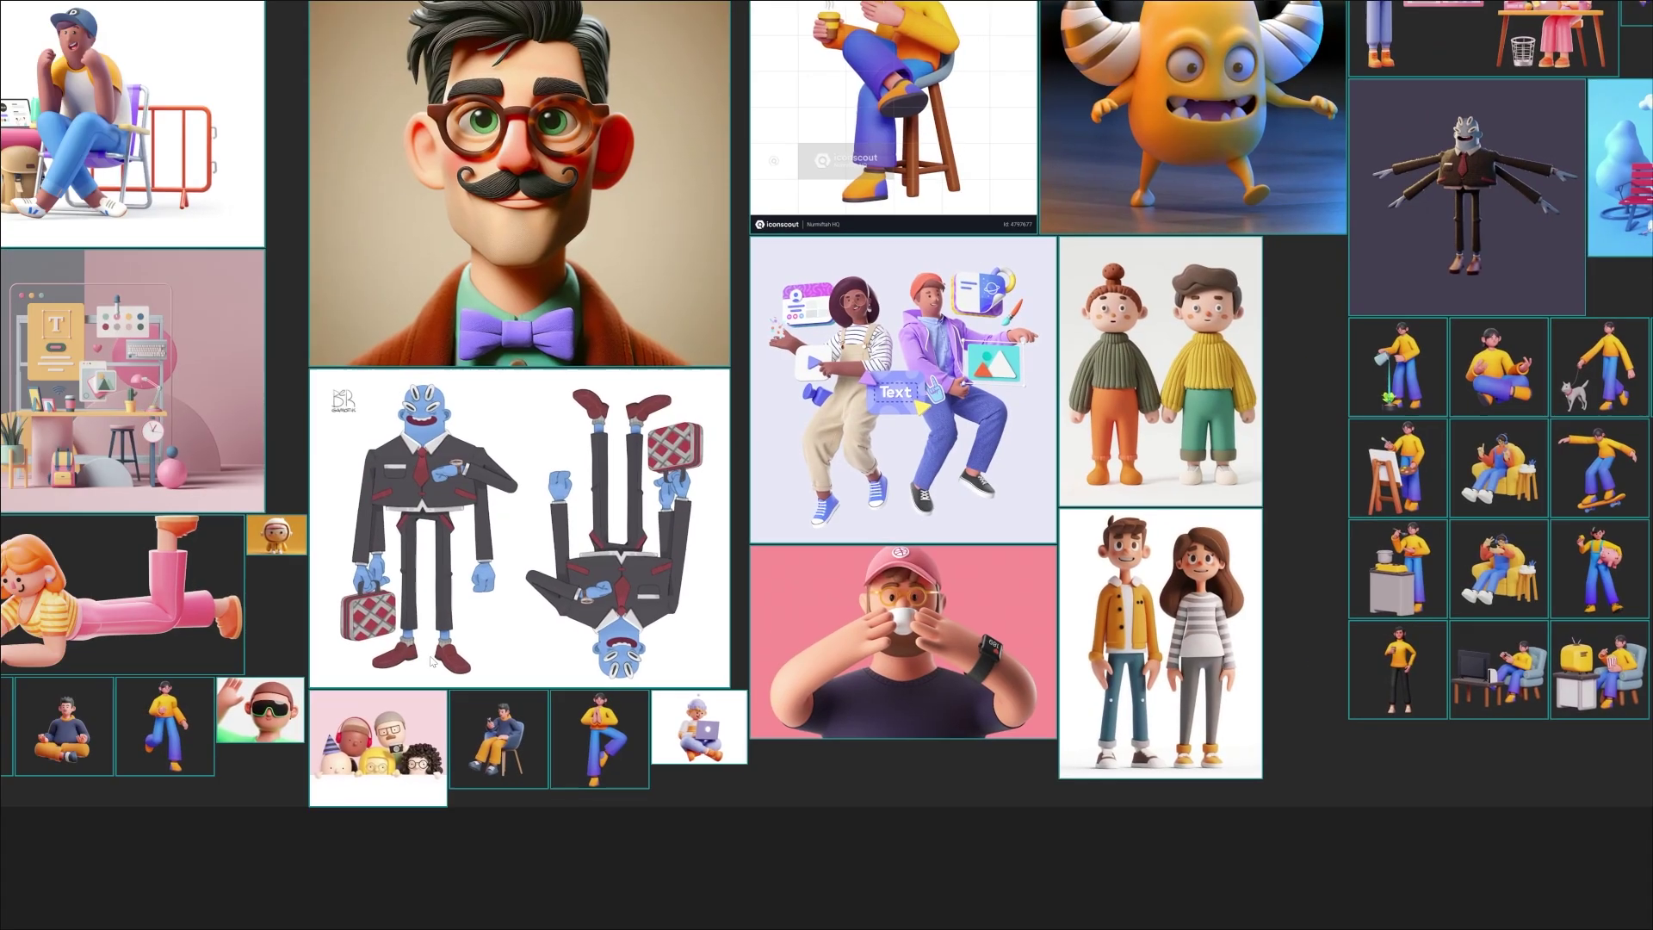
# Return to the reference board and compare the lying woman with the neighbouring blue figure in a suit.
pyautogui.scroll(10, 809, 677)
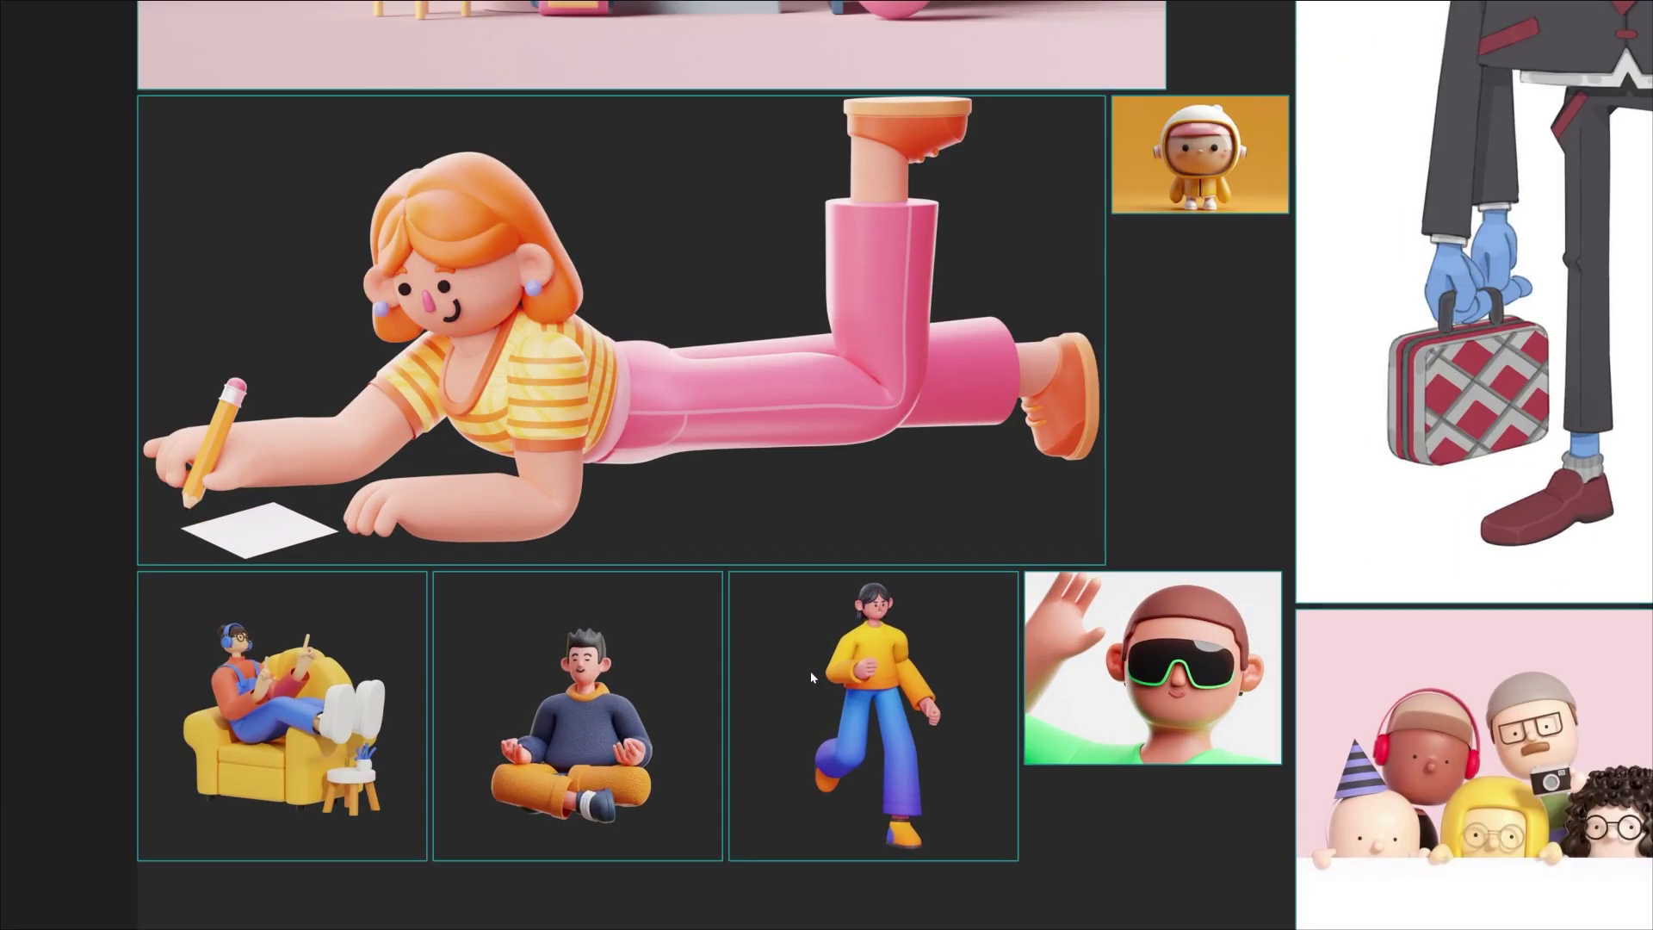
pyautogui.scroll(3, 688, 534)
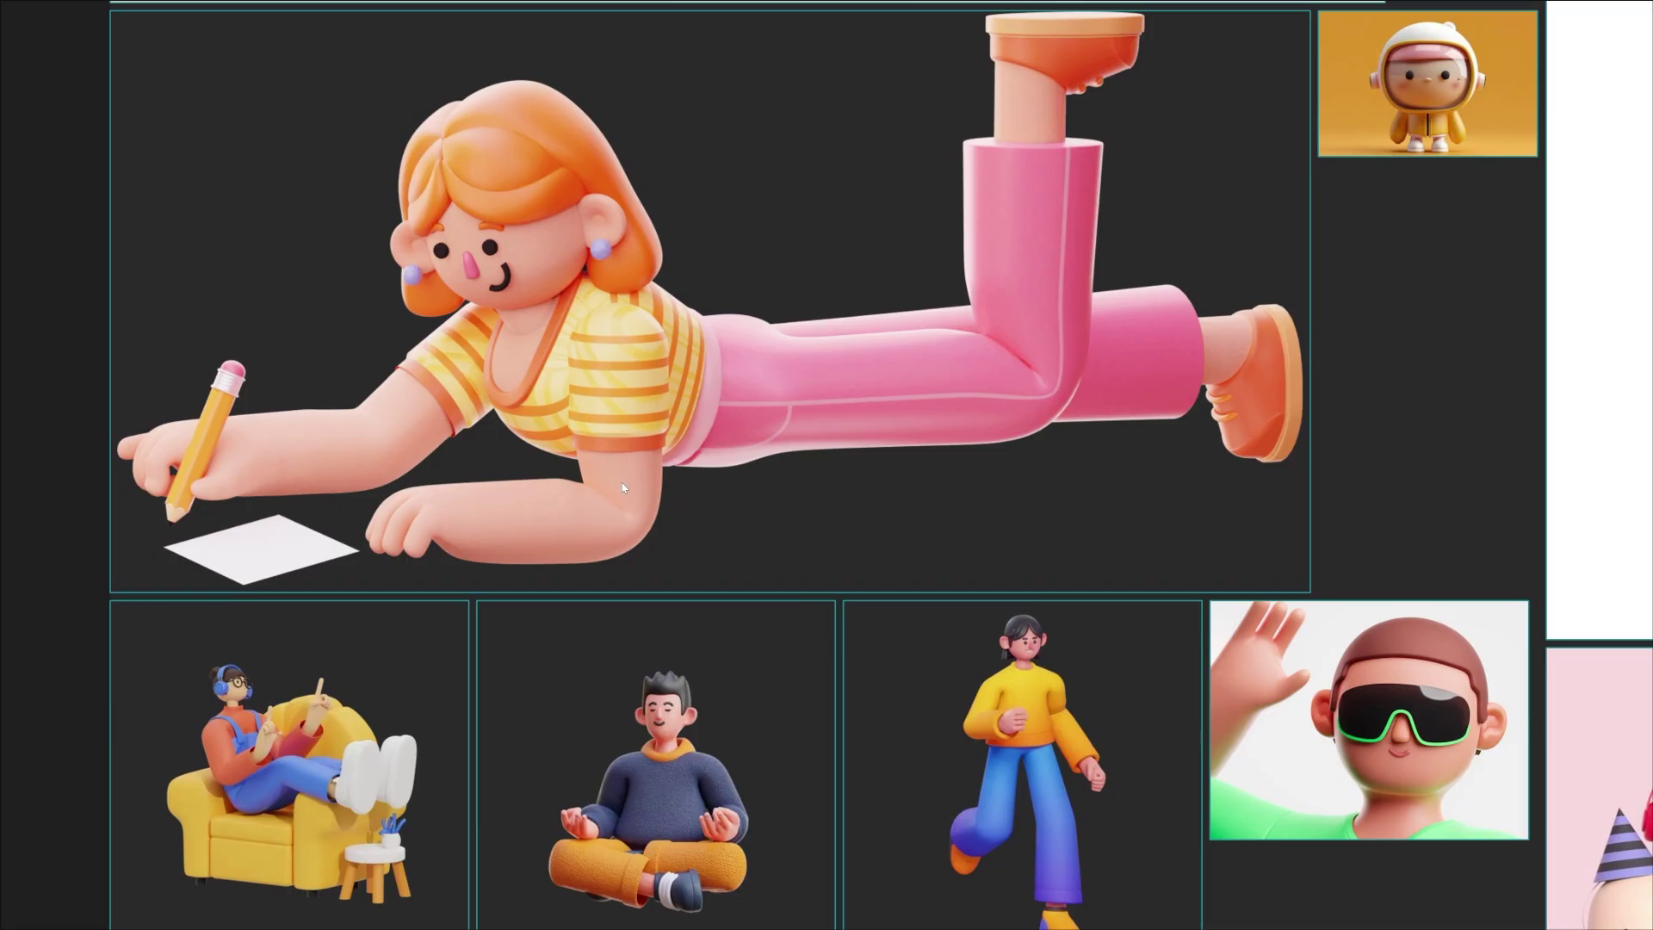
pyautogui.moveTo(1055, 426); pyautogui.dragTo(696, 625, button='middle')
pyautogui.moveTo(919, 241); pyautogui.dragTo(935, 570, button='middle')
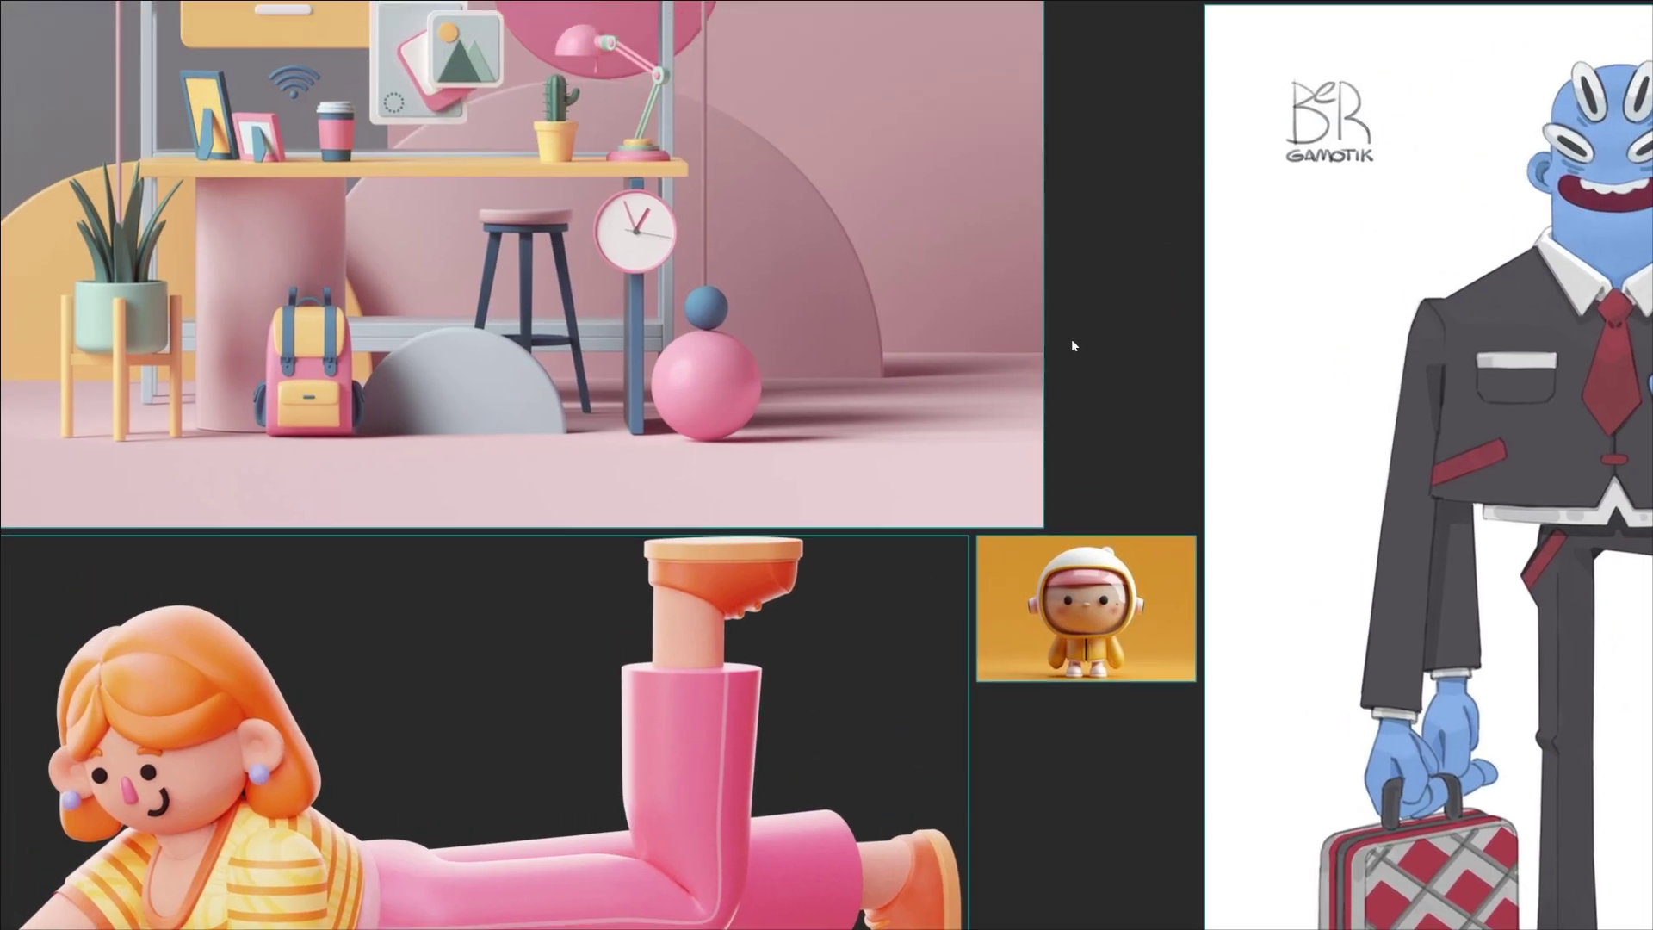
pyautogui.moveTo(1072, 343); pyautogui.dragTo(788, 558, button='middle')
pyautogui.moveTo(1234, 405); pyautogui.dragTo(751, 385, button='middle')
pyautogui.moveTo(1172, 250); pyautogui.dragTo(999, 517, button='middle')
pyautogui.scroll(-3, 1012, 508)
pyautogui.moveTo(1162, 332); pyautogui.dragTo(1085, 484, button='middle')
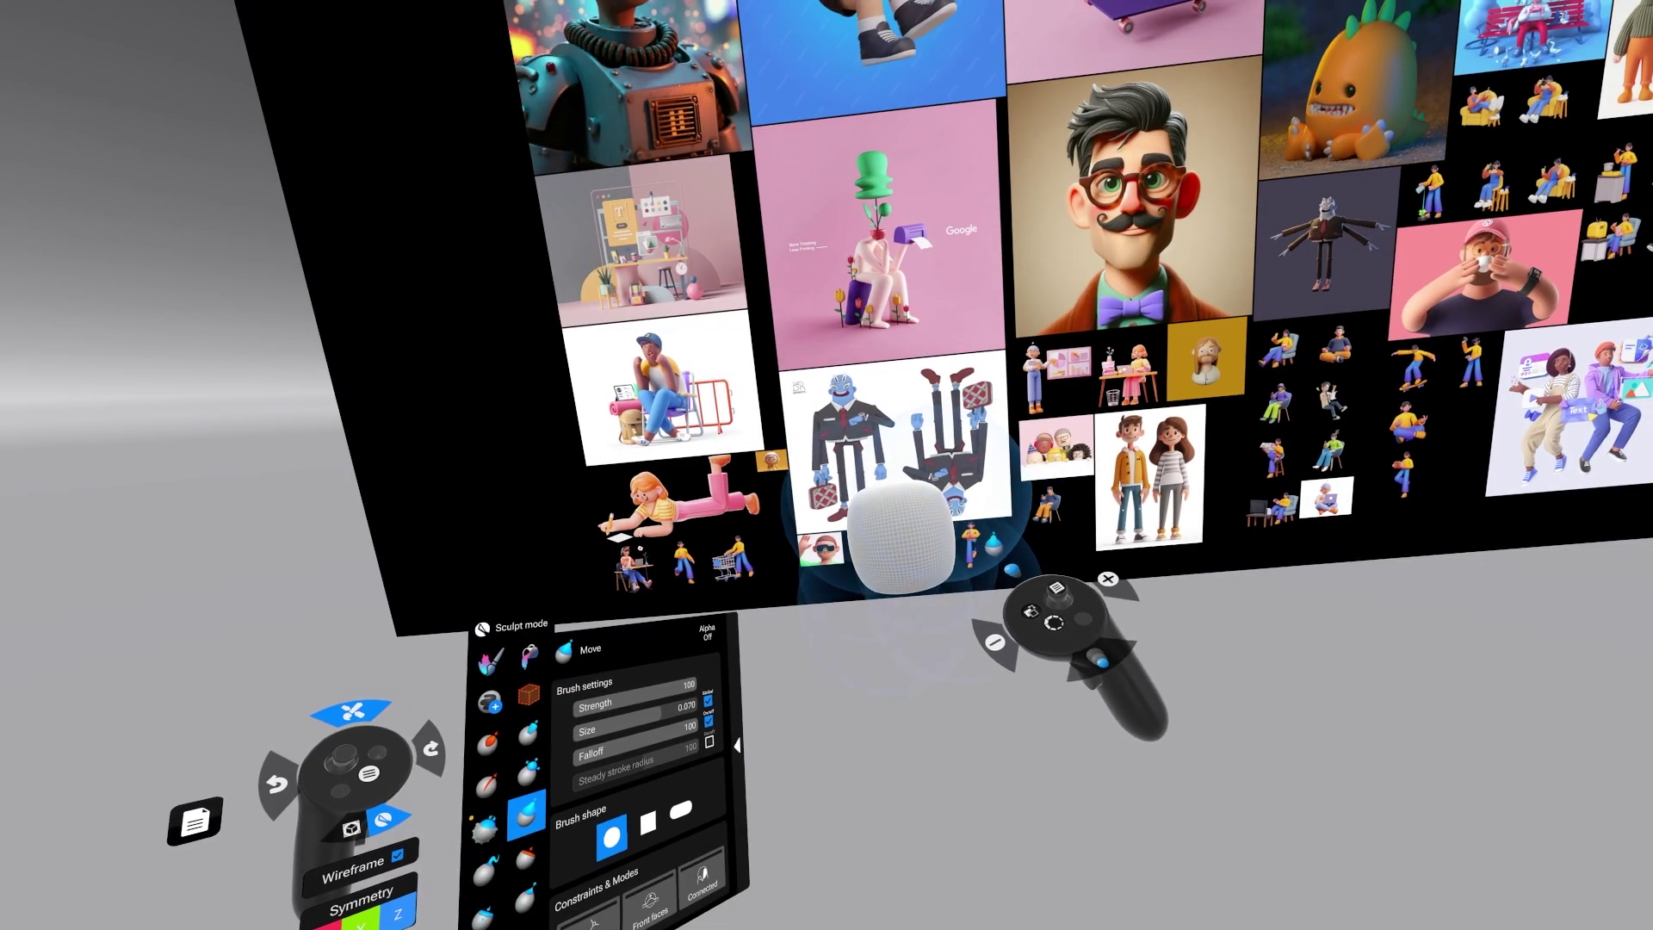
# Soften the rounded head block with the Smooth brush and move the selected sphere along its Z axis.
pyautogui.click(484, 828)
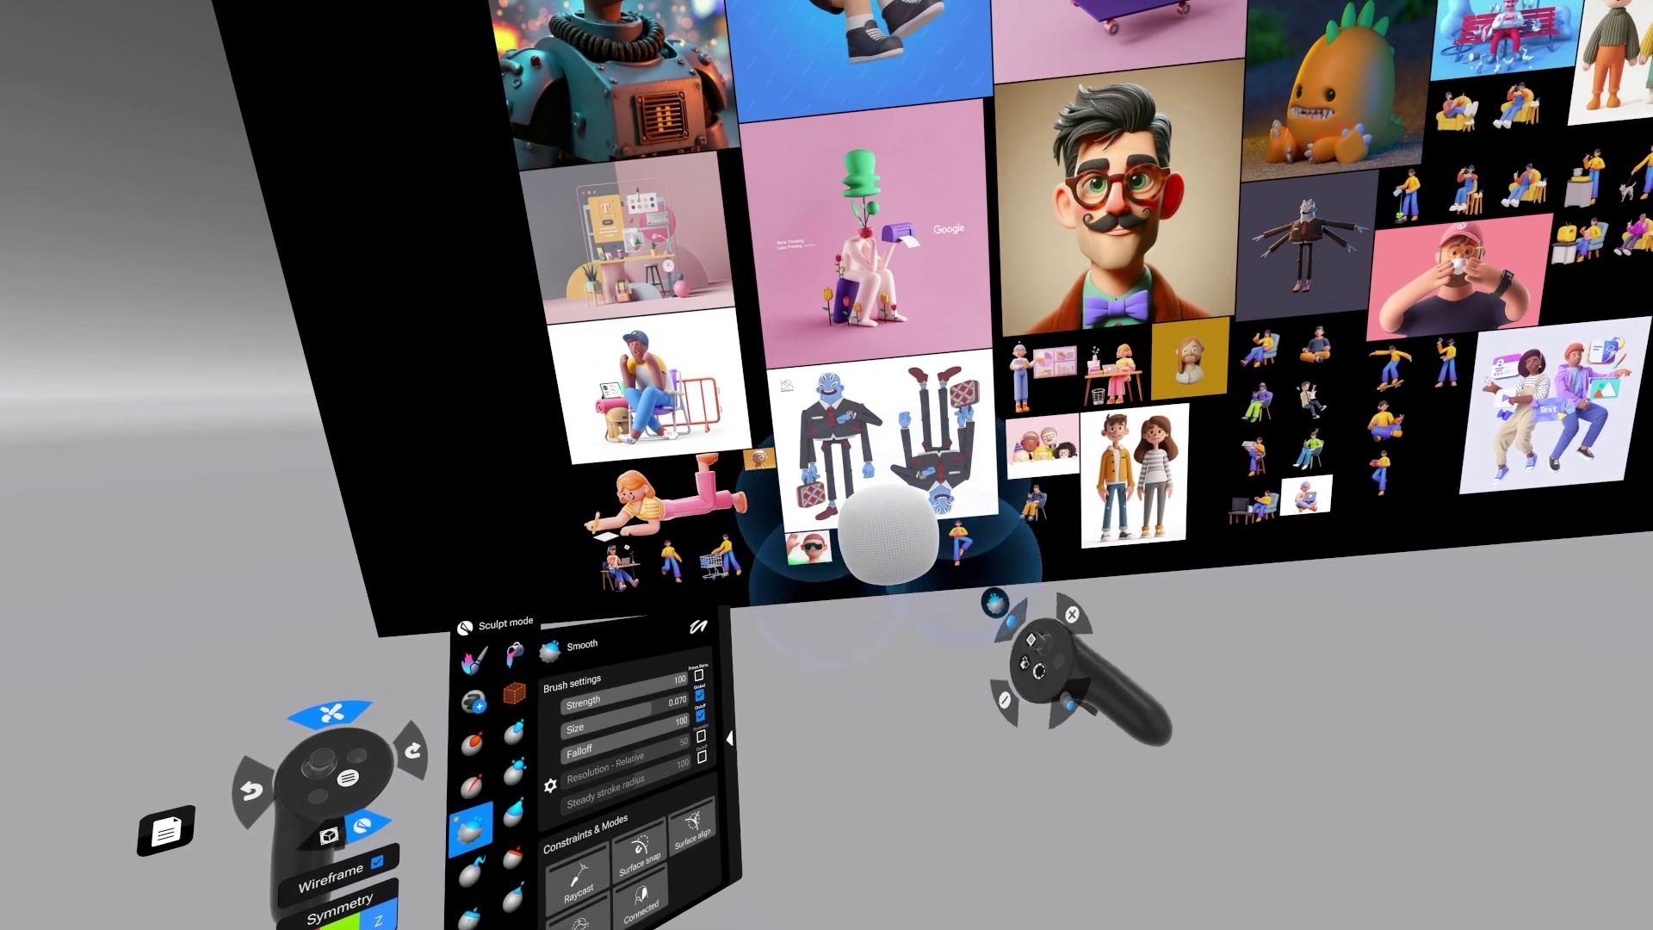
pyautogui.moveTo(977, 582)
pyautogui.mouseDown()
pyautogui.moveTo(1018, 603)
pyautogui.moveTo(1013, 618)
pyautogui.mouseUp()
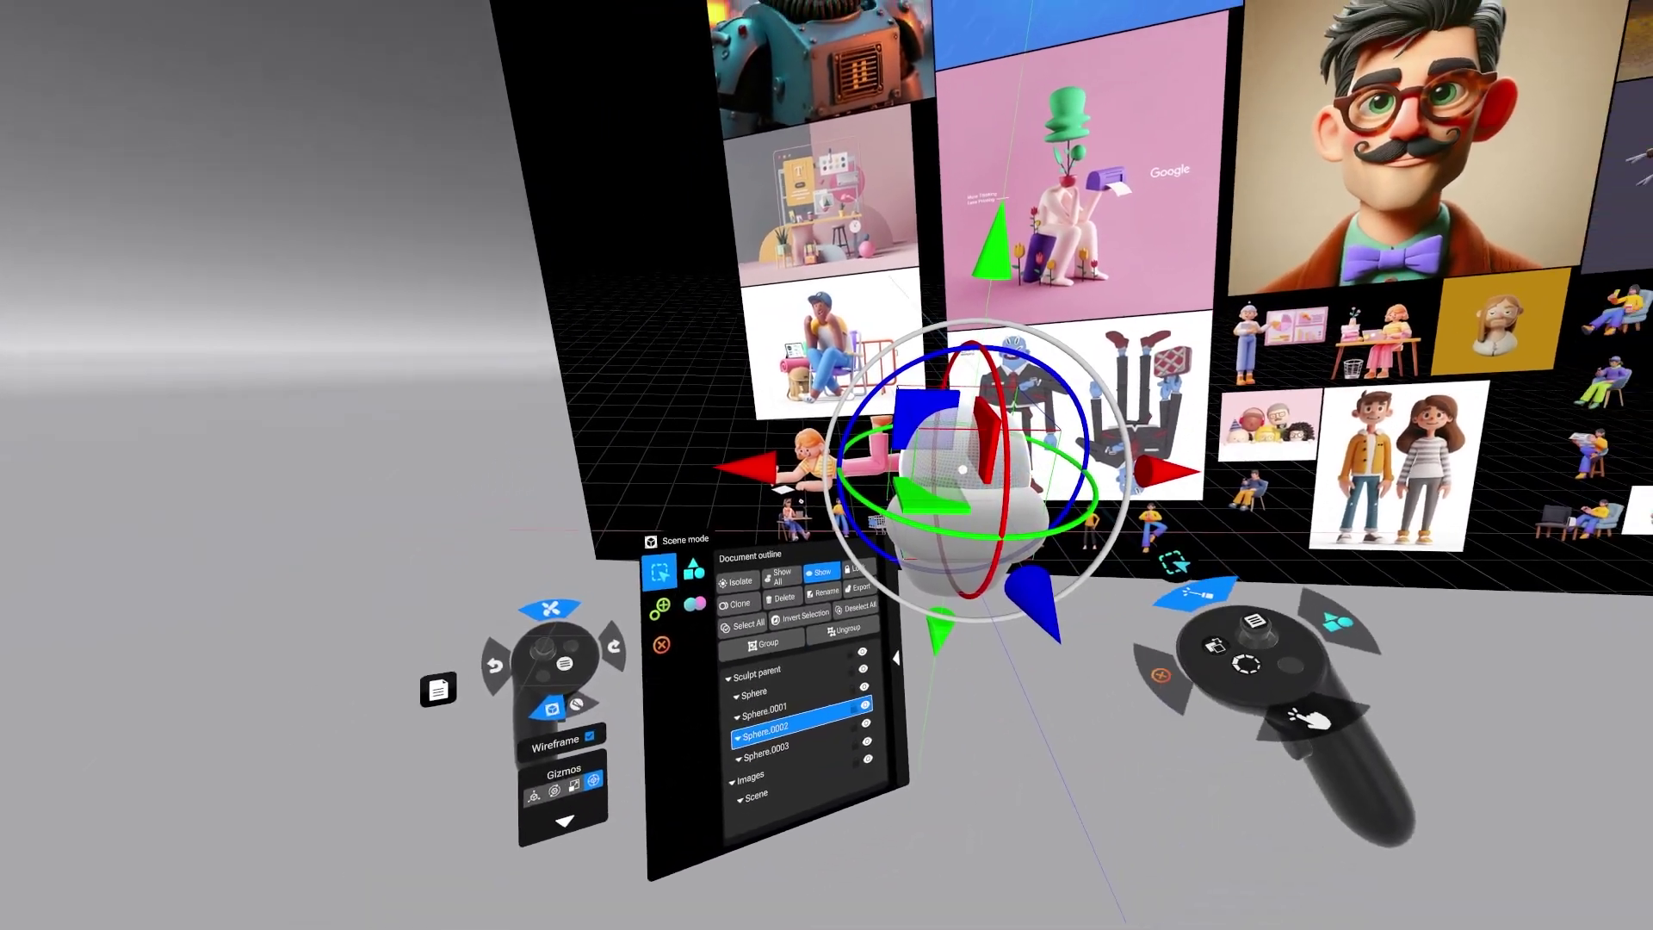
pyautogui.moveTo(1116, 536); pyautogui.dragTo(1023, 553)
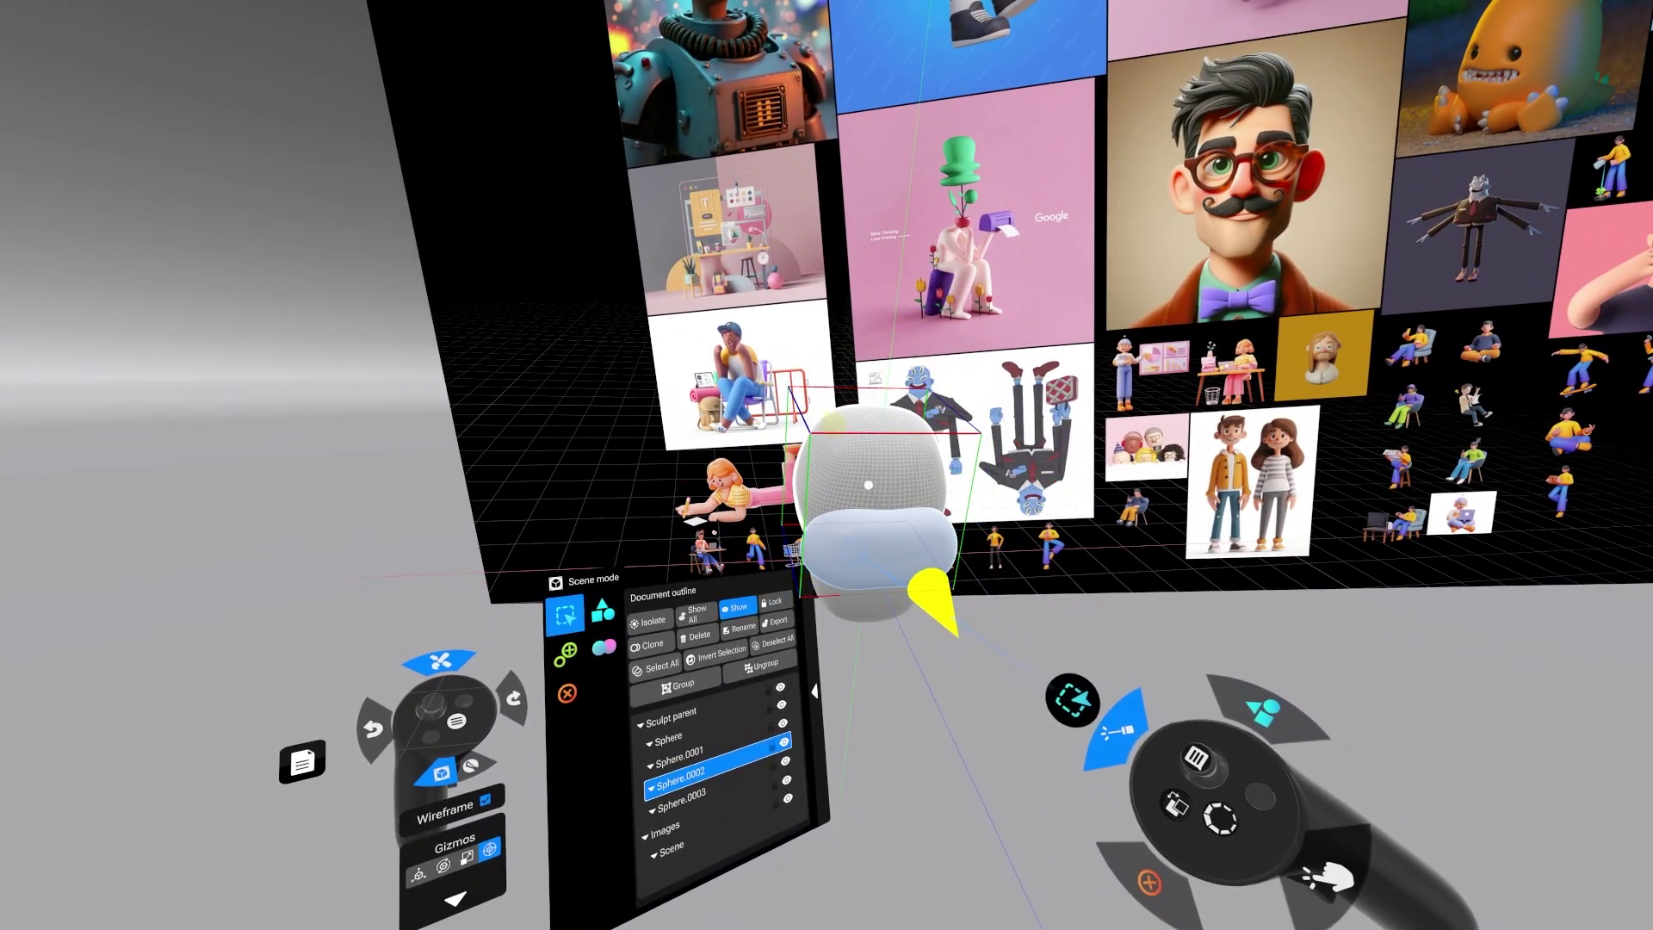
pyautogui.moveTo(934, 593); pyautogui.dragTo(937, 596)
# Sculpt the hair lock across the forehead using the Move, Pinch and Trim brushes.
pyautogui.click(471, 765)
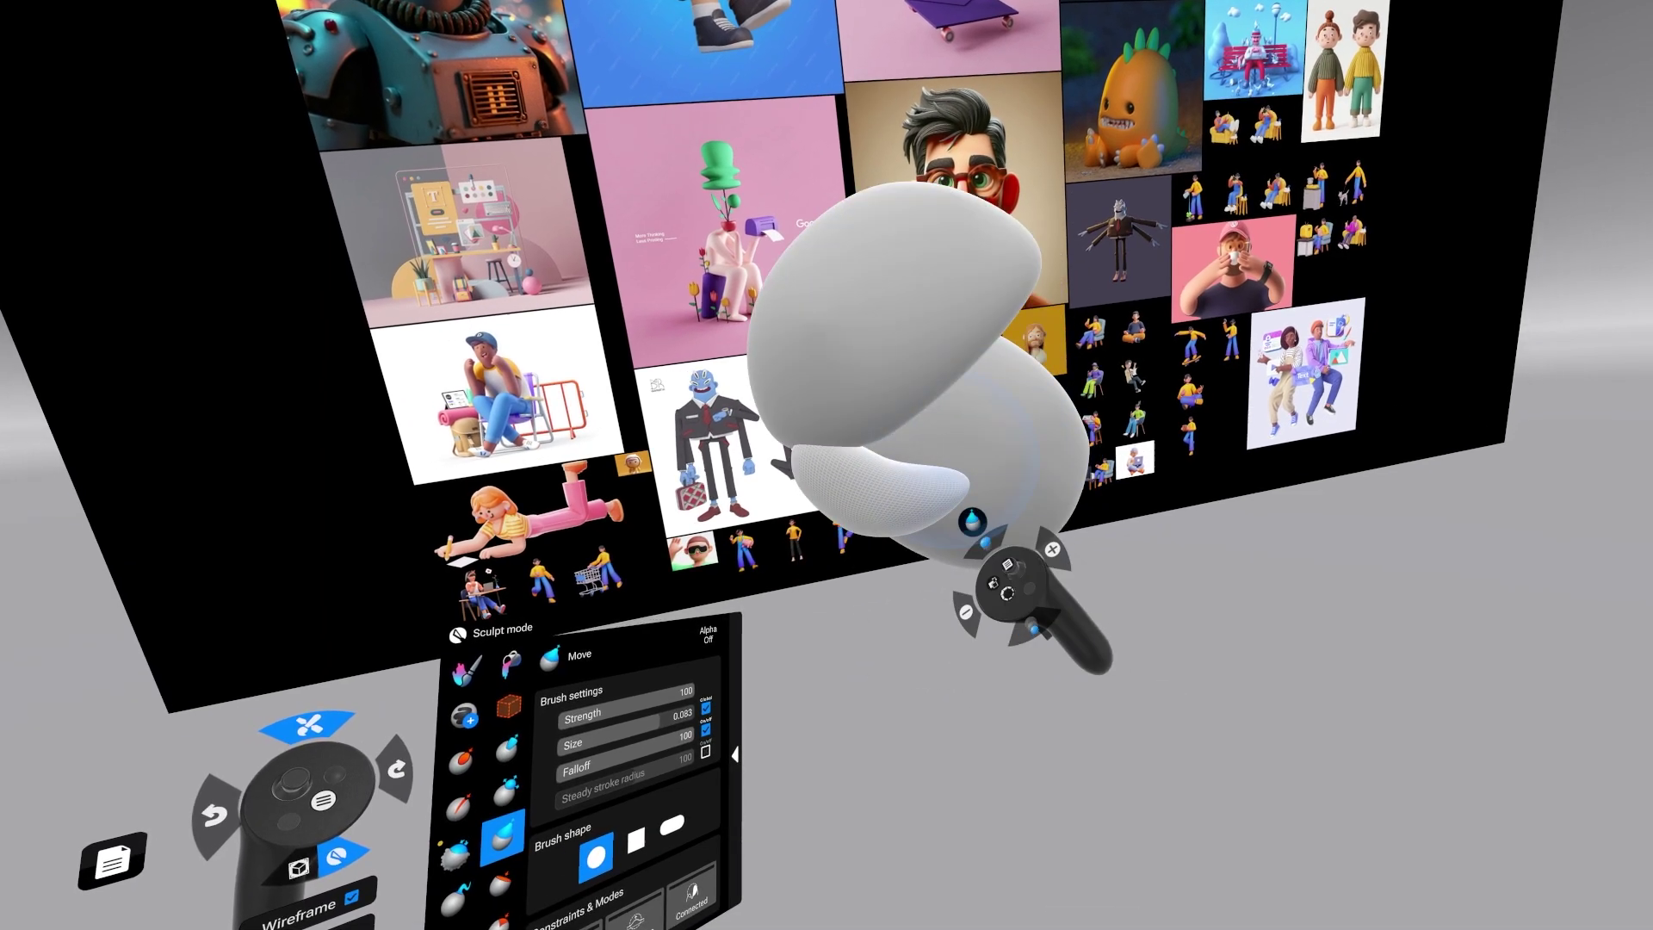
pyautogui.moveTo(995, 419); pyautogui.dragTo(919, 491, button='middle')
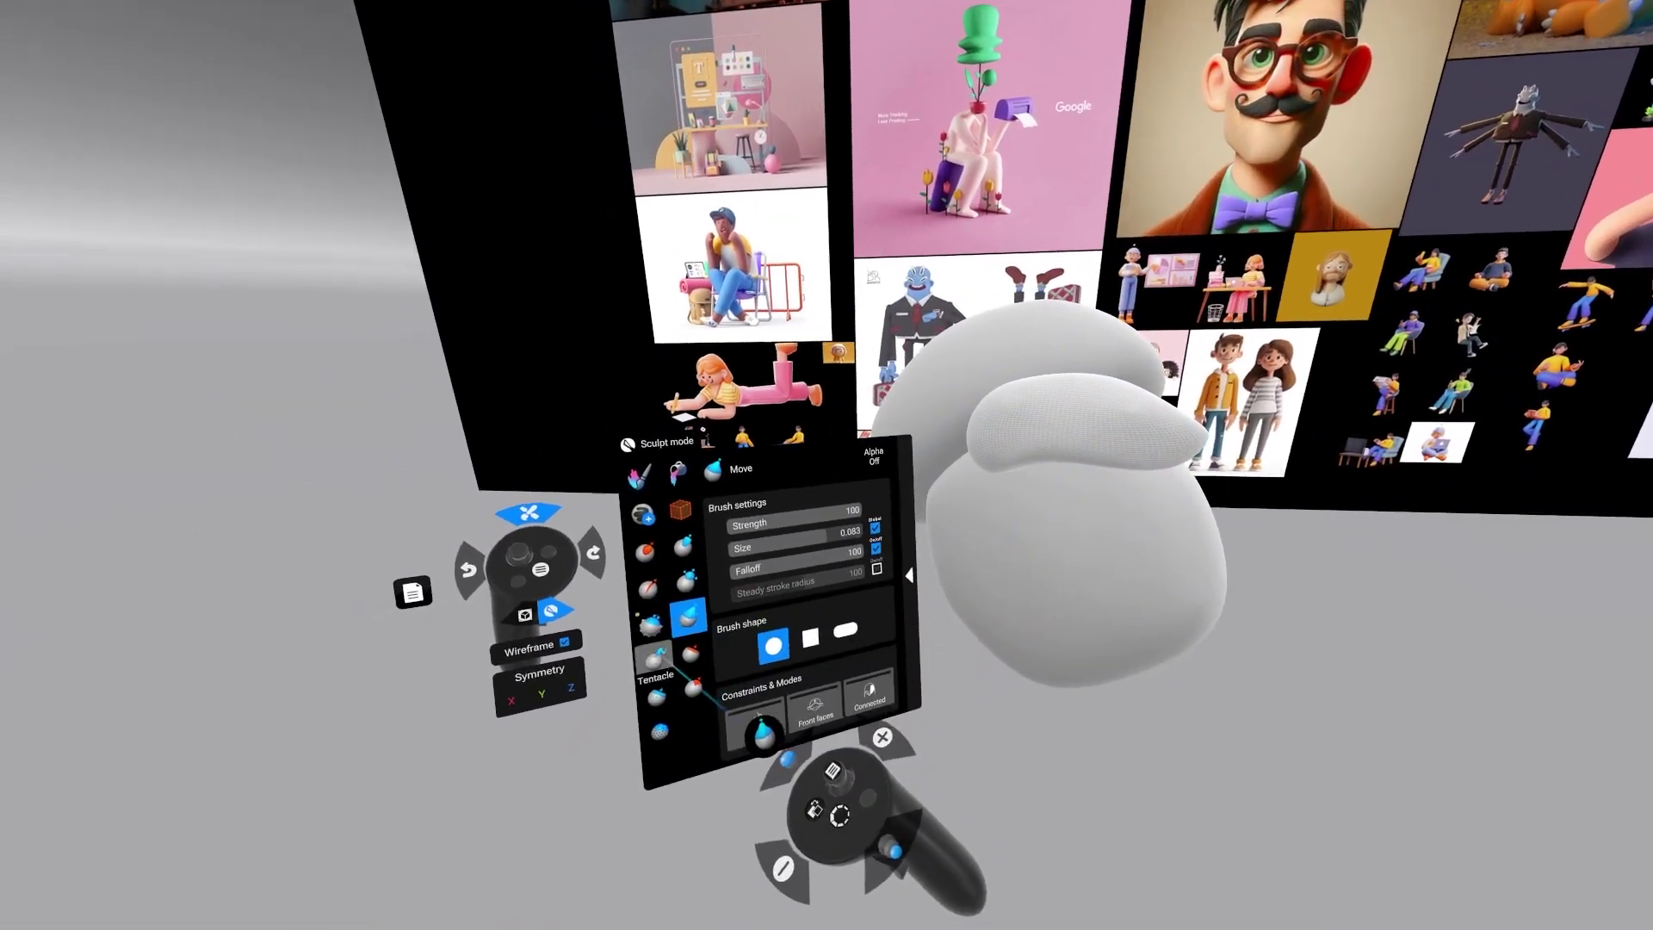
pyautogui.click(703, 681)
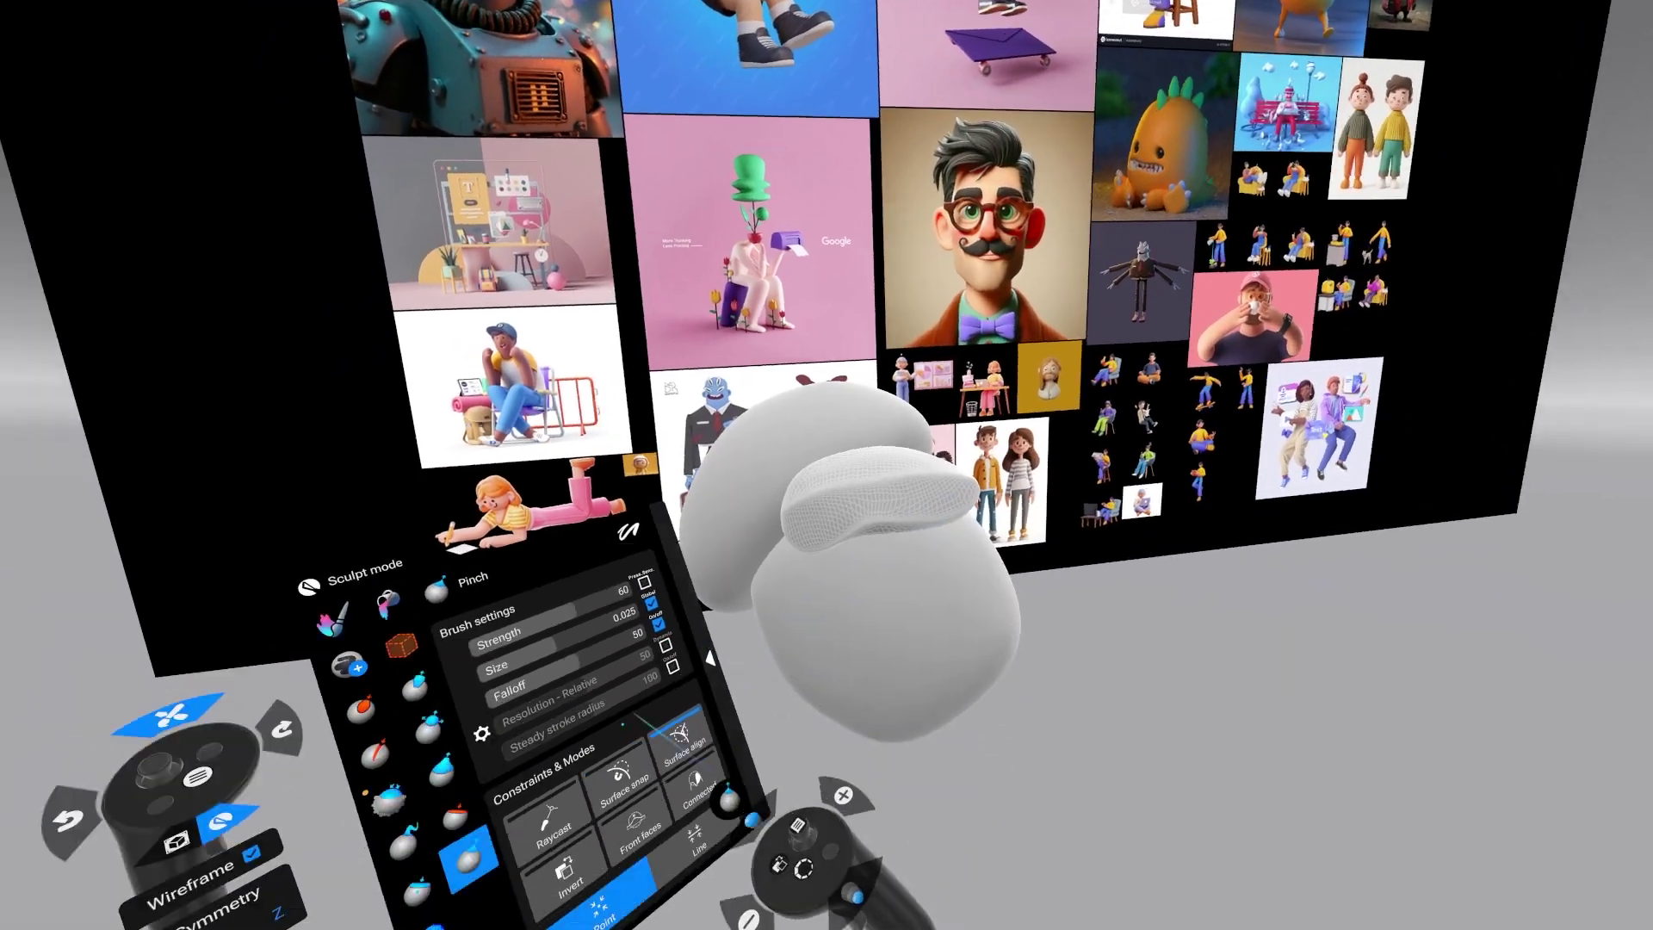
pyautogui.click(482, 818)
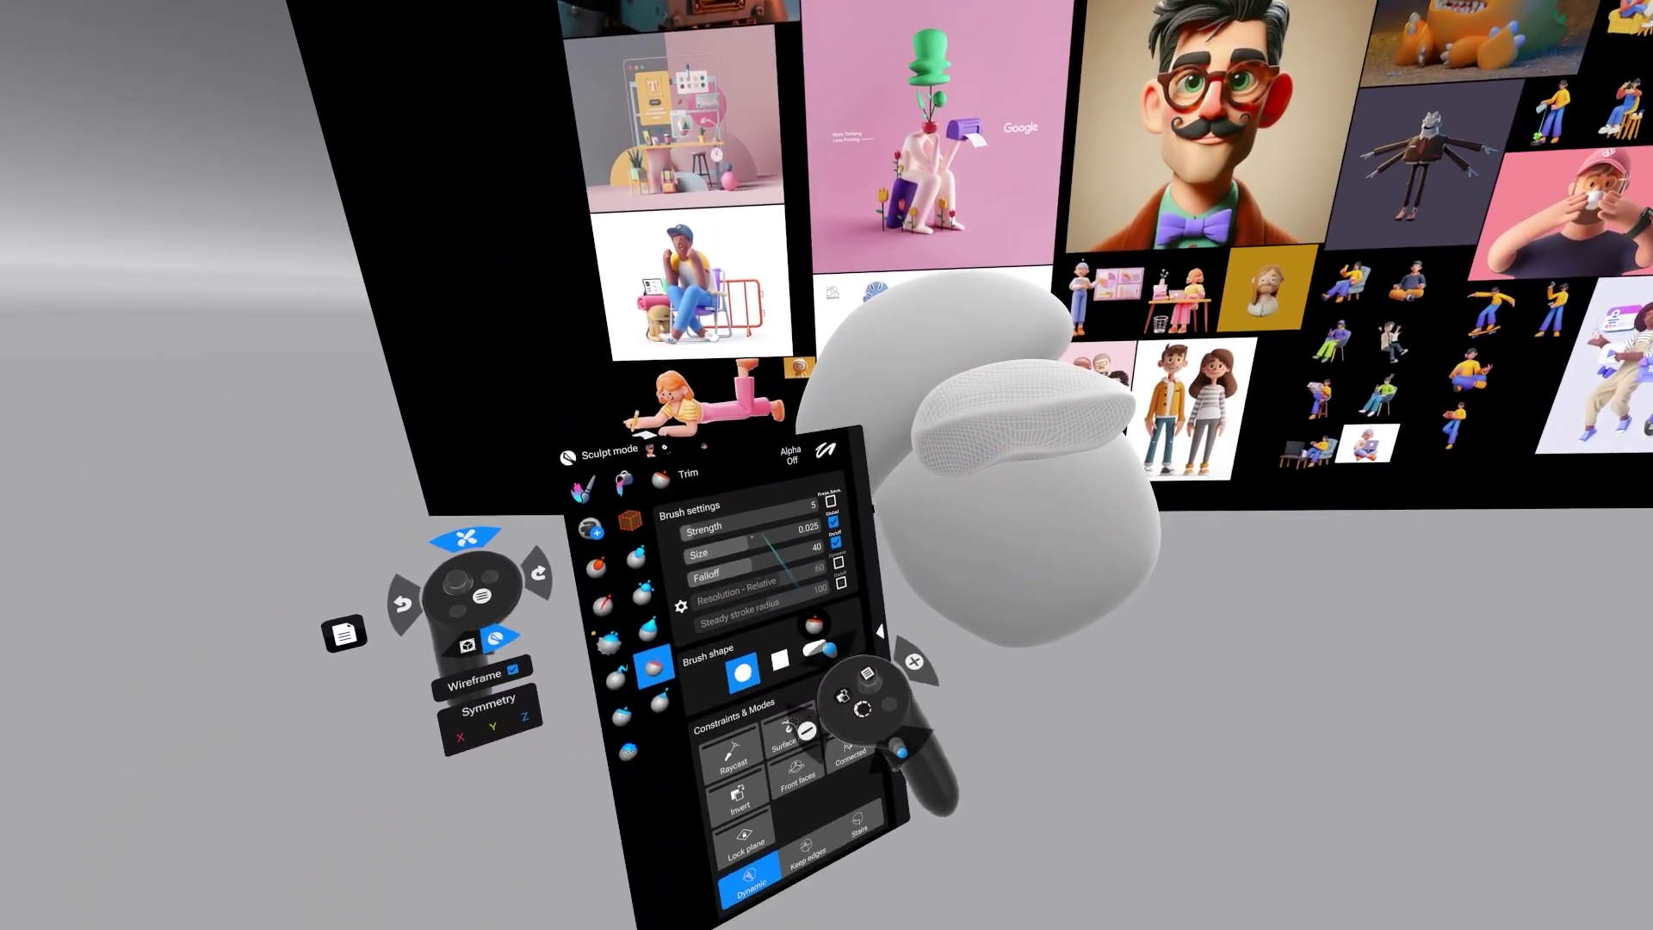
pyautogui.click(465, 813)
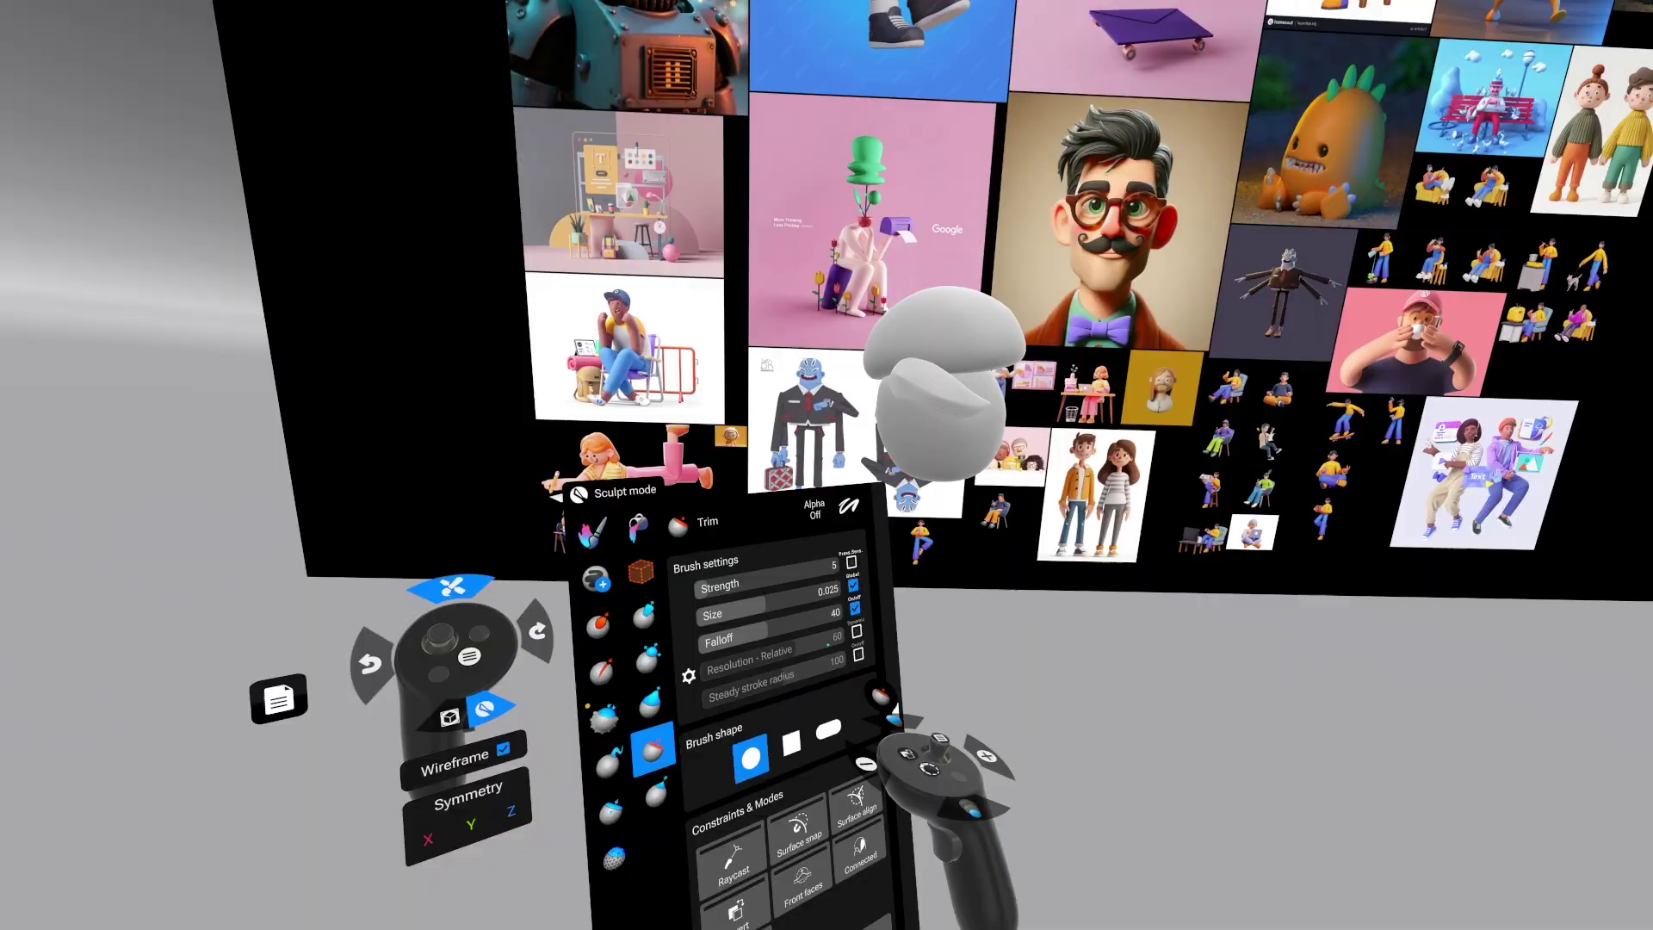
# Switch to Scene mode and clone the front hair lock to build up the fringe across the forehead.
pyautogui.click(450, 716)
pyautogui.click(752, 520)
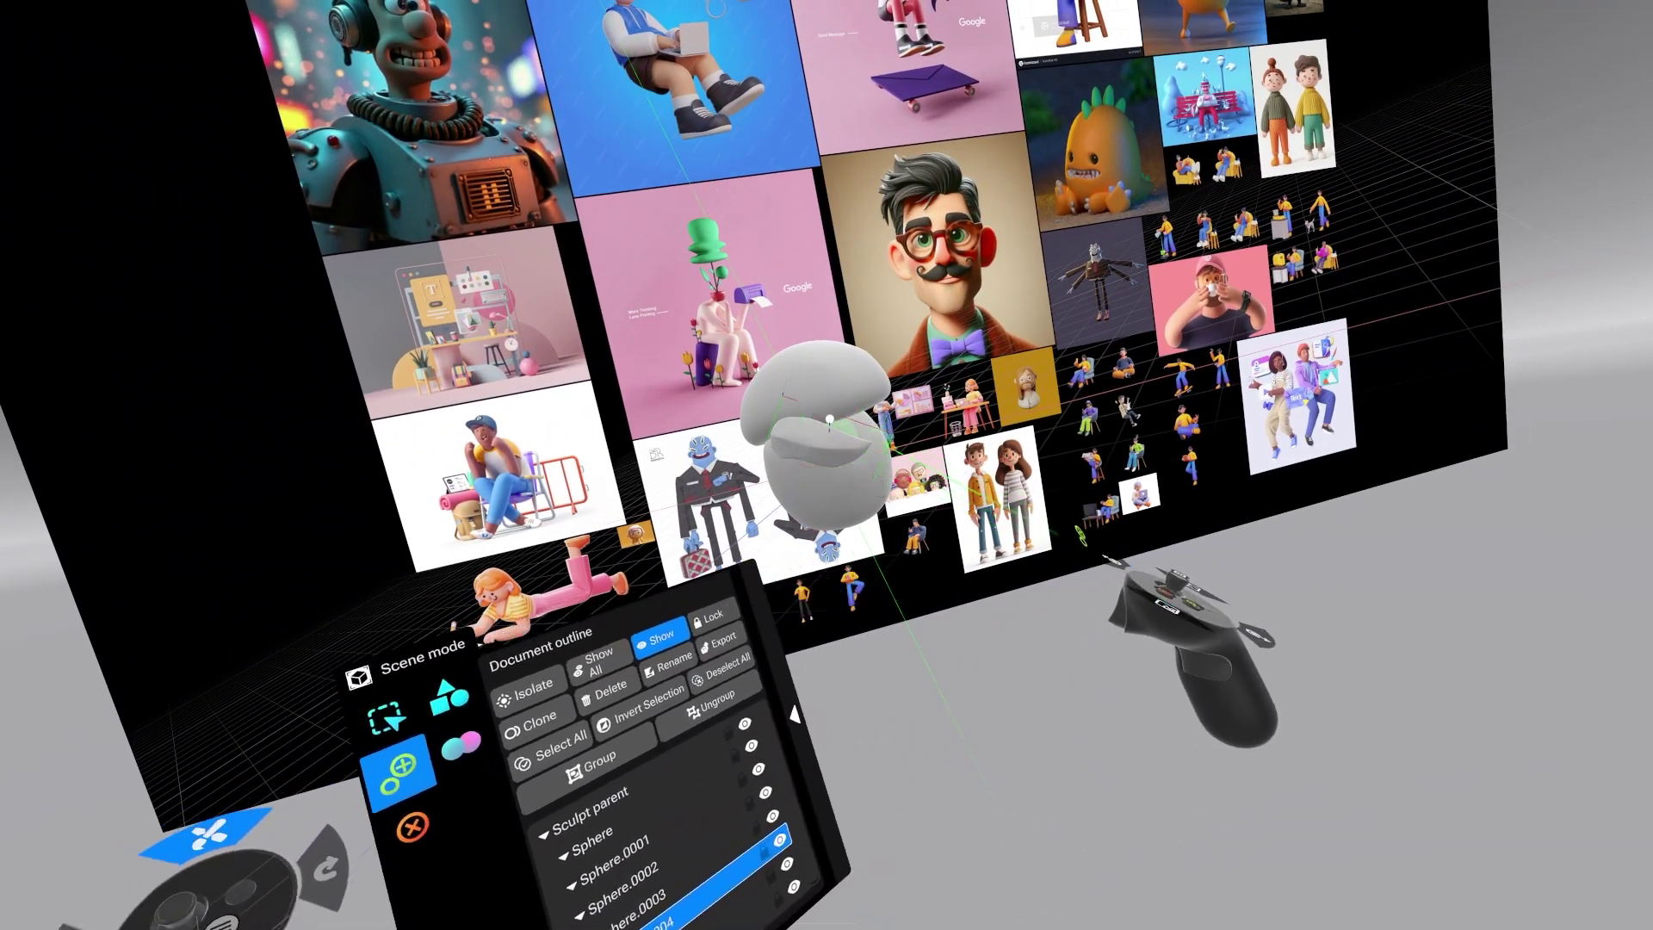
pyautogui.moveTo(829, 419); pyautogui.dragTo(859, 415)
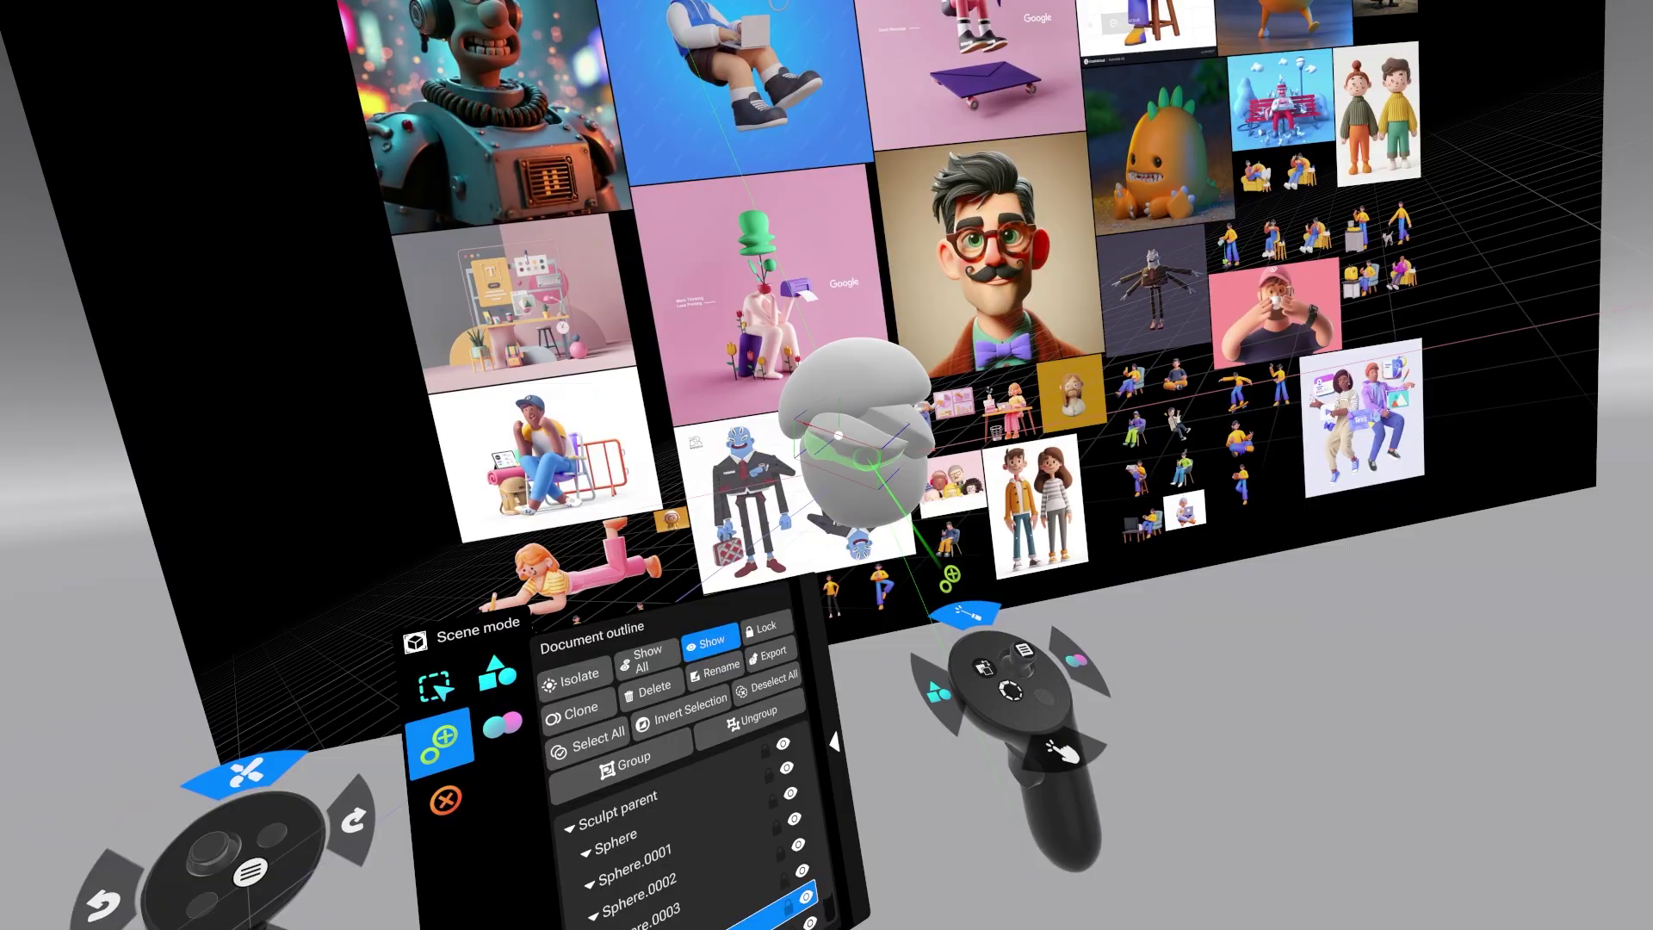
pyautogui.moveTo(865, 448)
pyautogui.mouseDown()
pyautogui.moveTo(744, 506)
pyautogui.moveTo(814, 491)
pyautogui.moveTo(845, 510)
pyautogui.mouseUp()
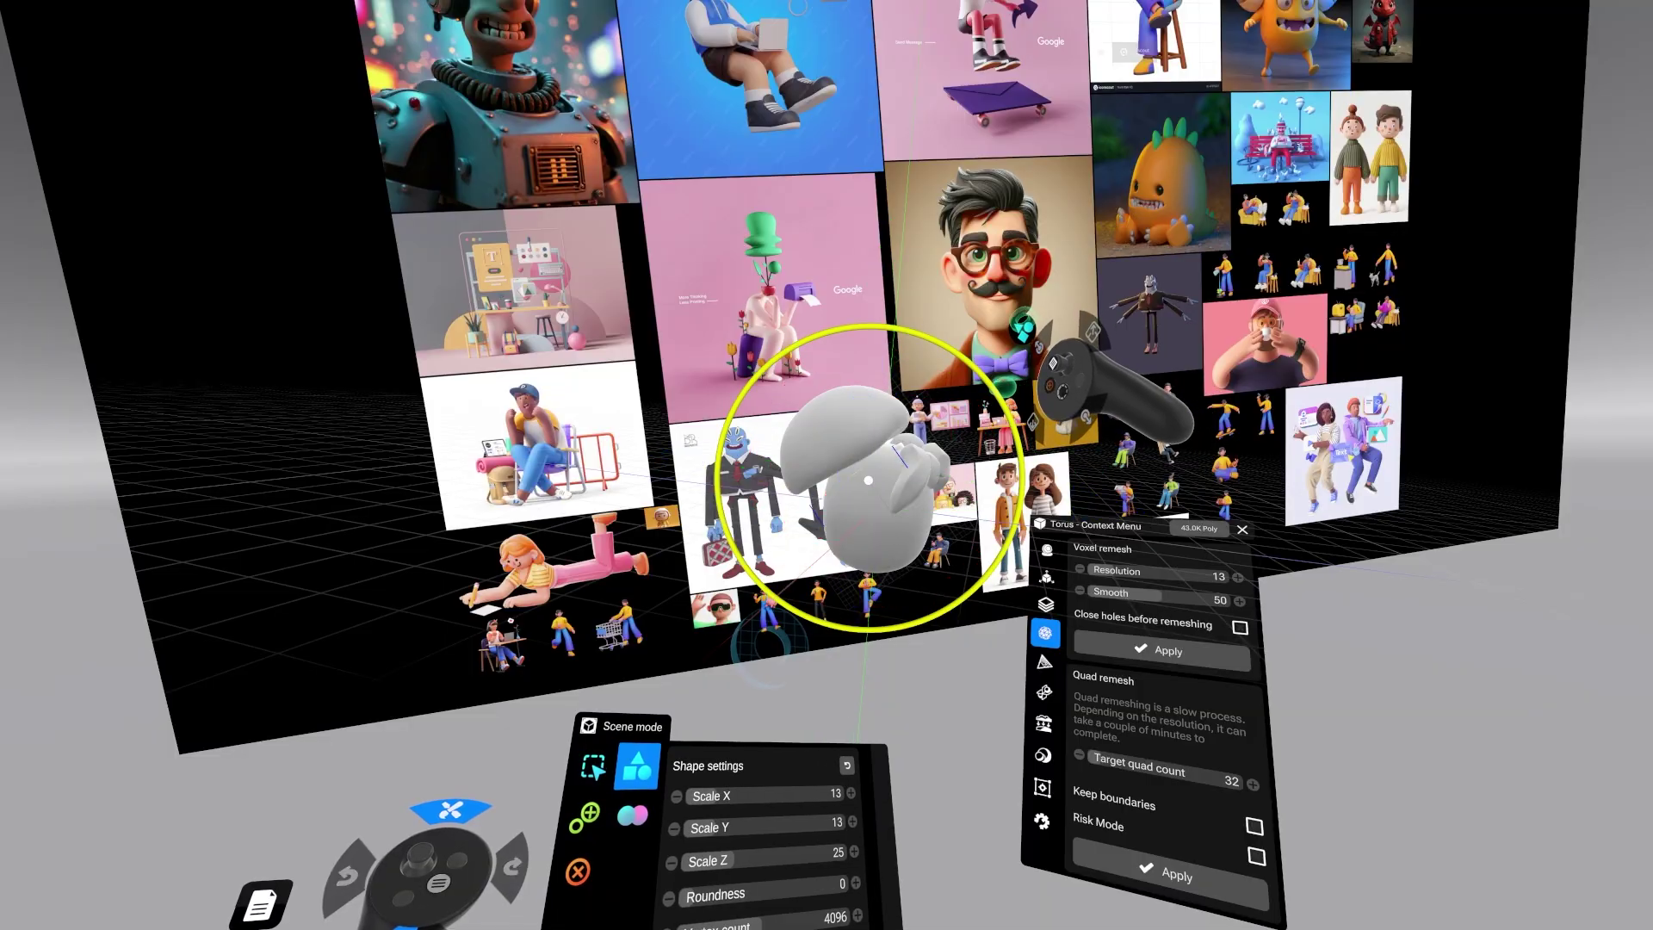
# Place a torus around the hat's dome as its brim and clone a hair lock beside the head.
pyautogui.moveTo(990, 368); pyautogui.dragTo(1103, 333)
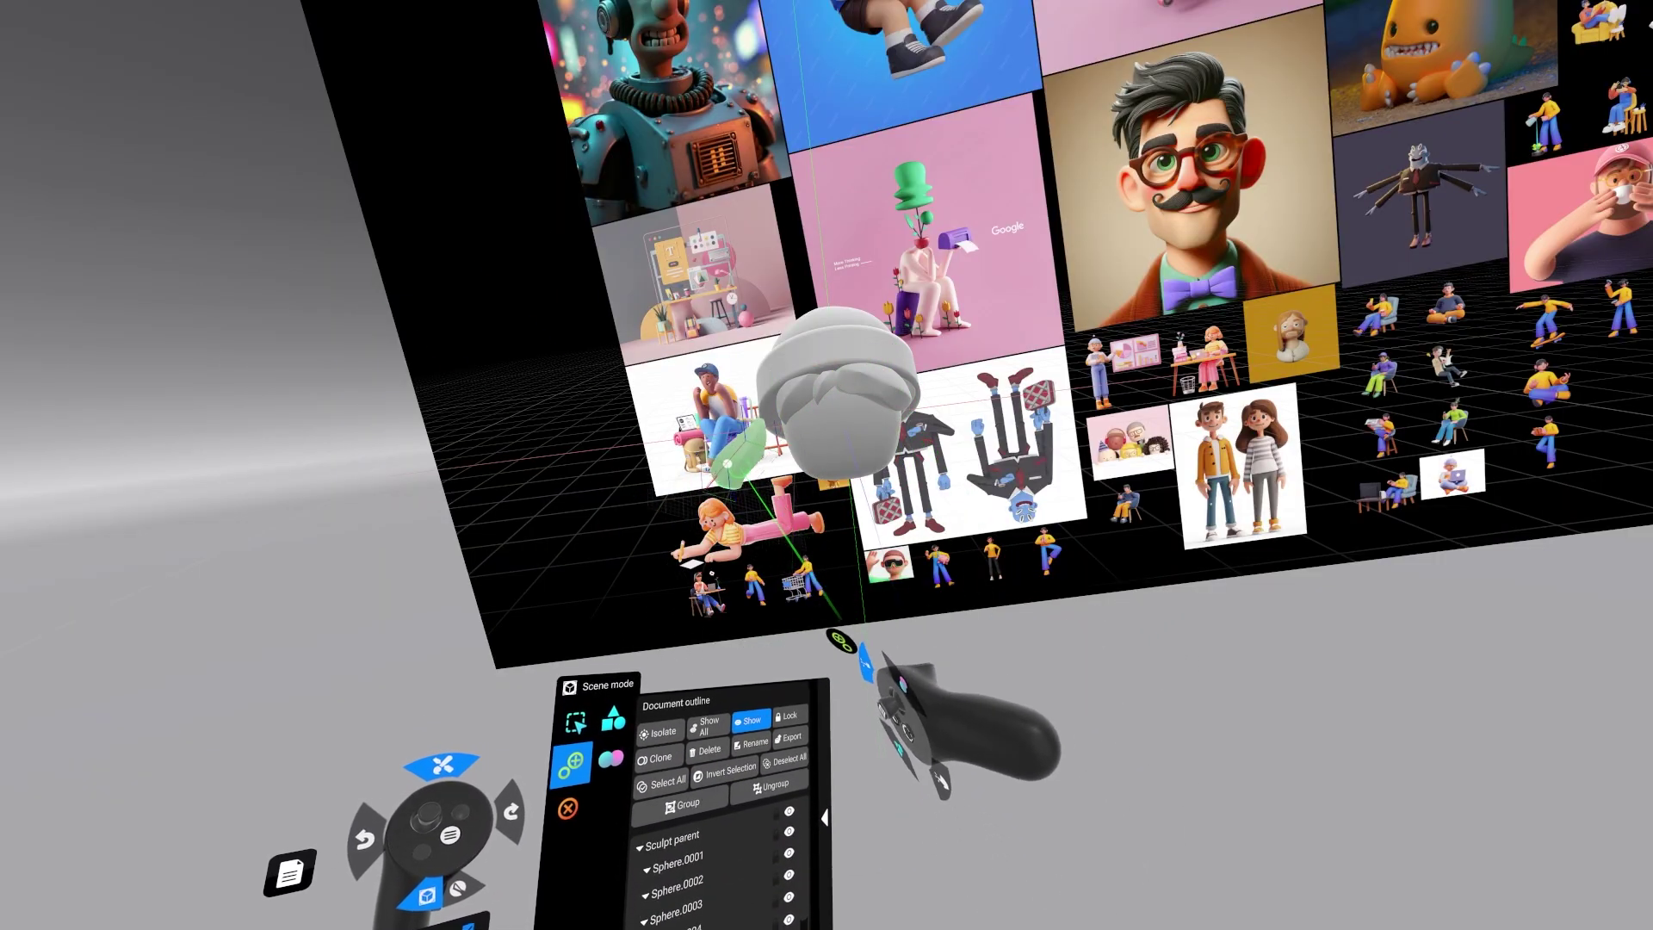
pyautogui.moveTo(727, 464); pyautogui.dragTo(635, 470)
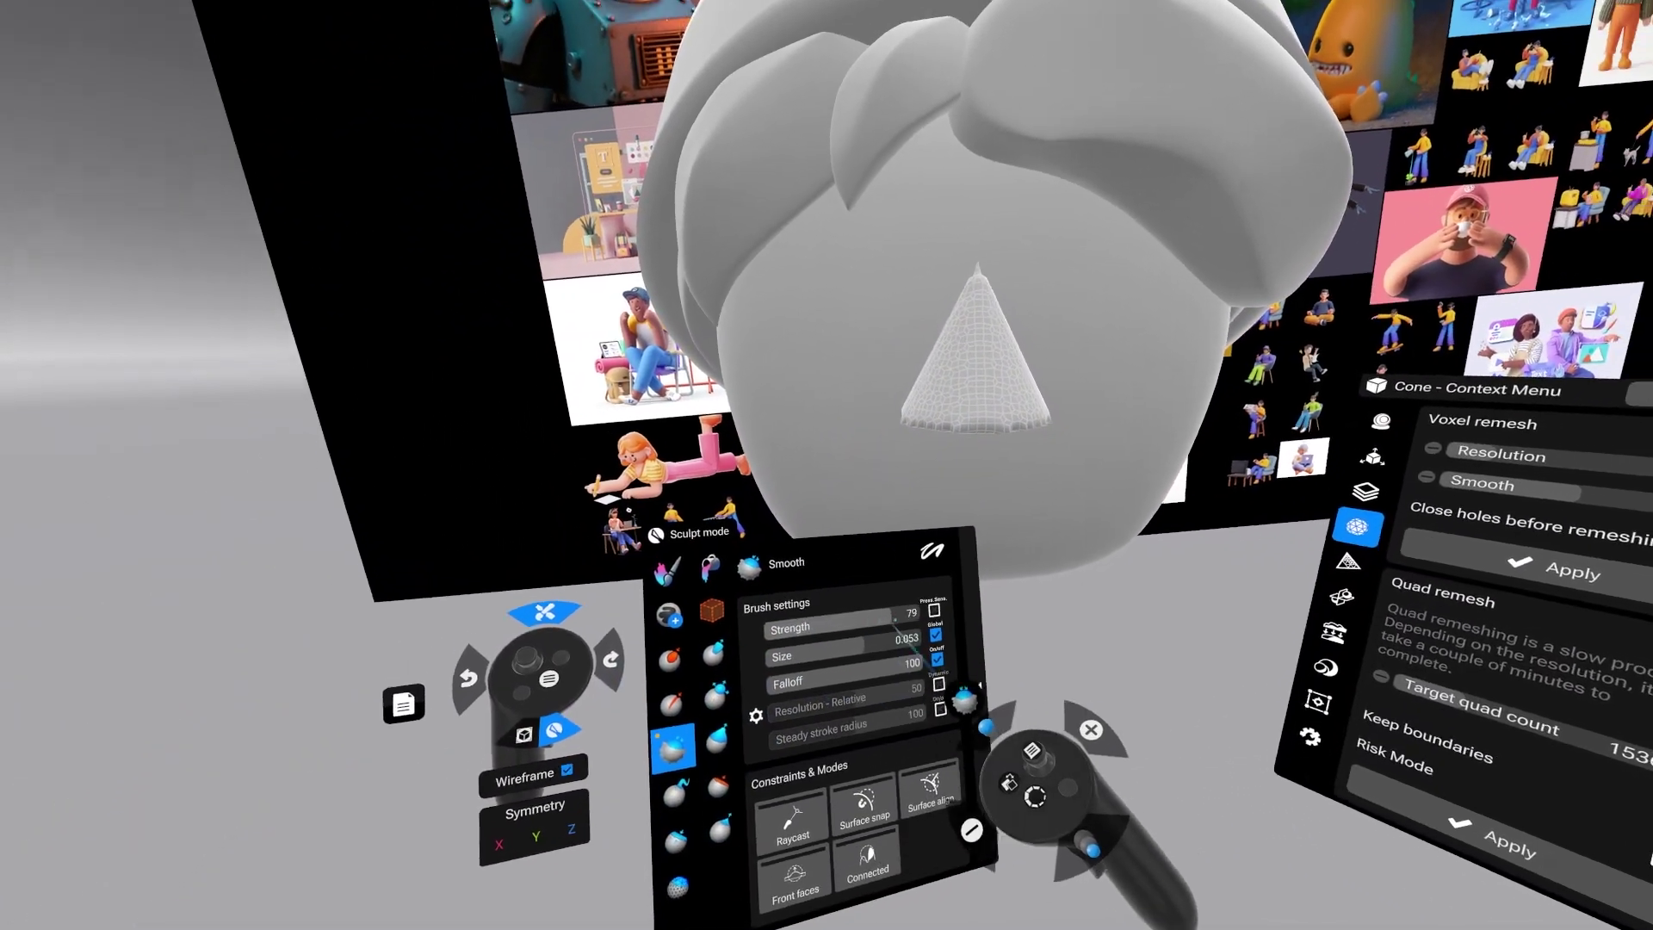
# Adjust the Smooth brush strength for rounding off the cone-shaped nose.
pyautogui.moveTo(895, 619); pyautogui.dragTo(921, 614)
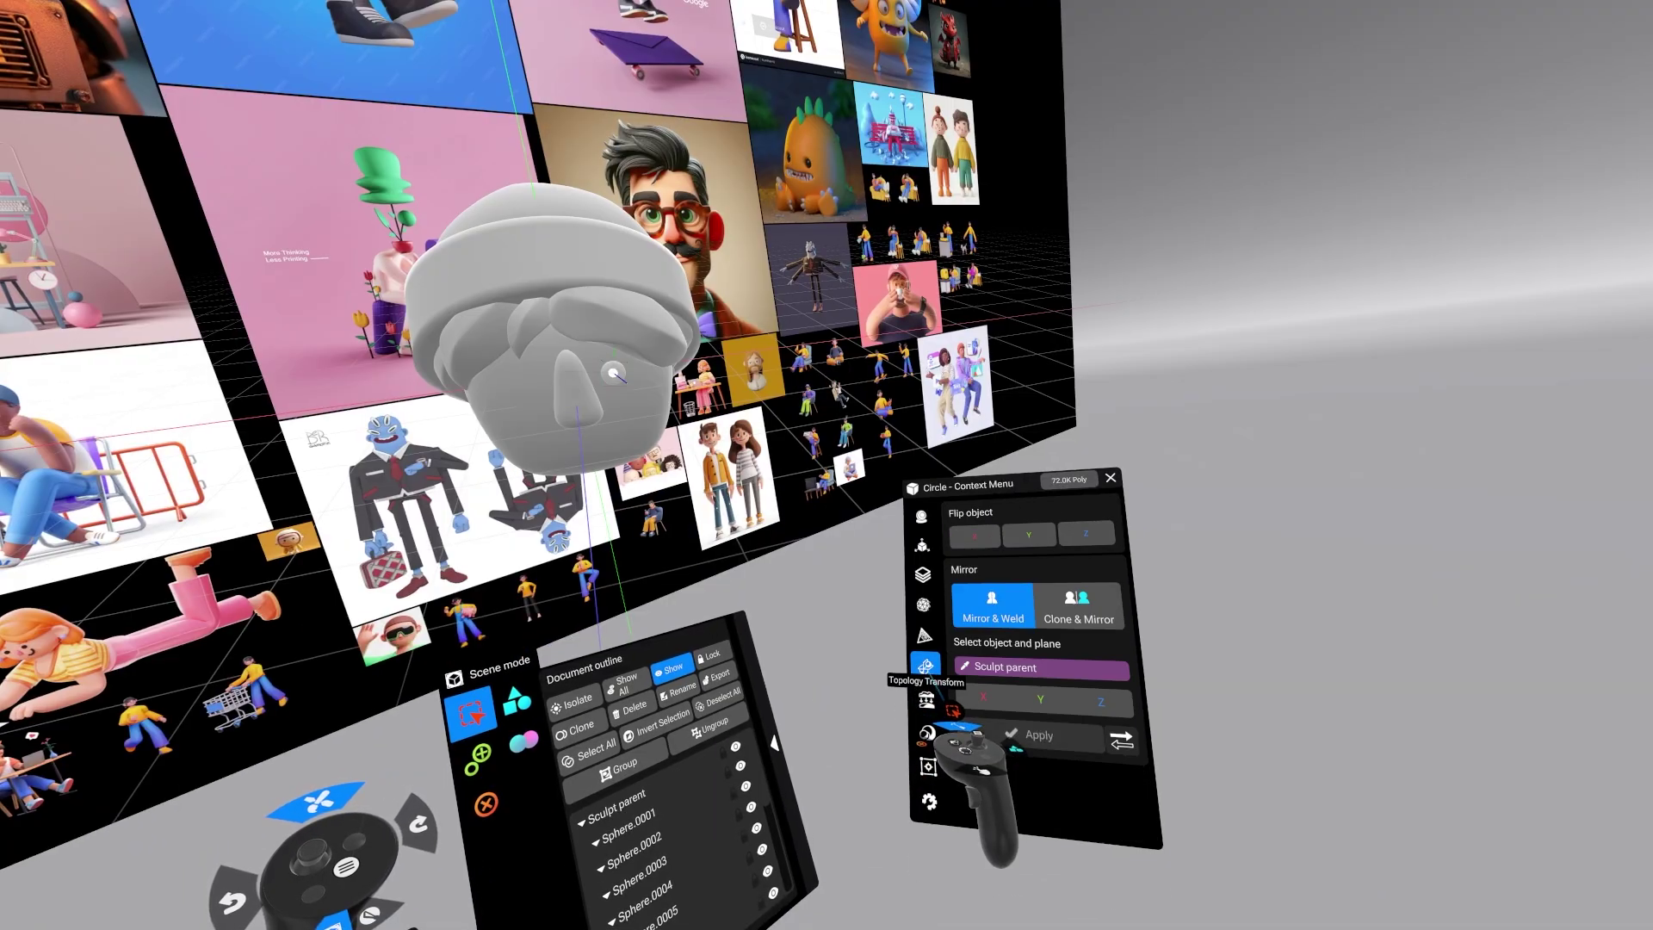
# Clone and mirror the eye across the head's X plane to create the second eye.
pyautogui.click(1079, 608)
pyautogui.click(1040, 669)
pyautogui.click(633, 422)
pyautogui.click(983, 697)
pyautogui.click(1038, 735)
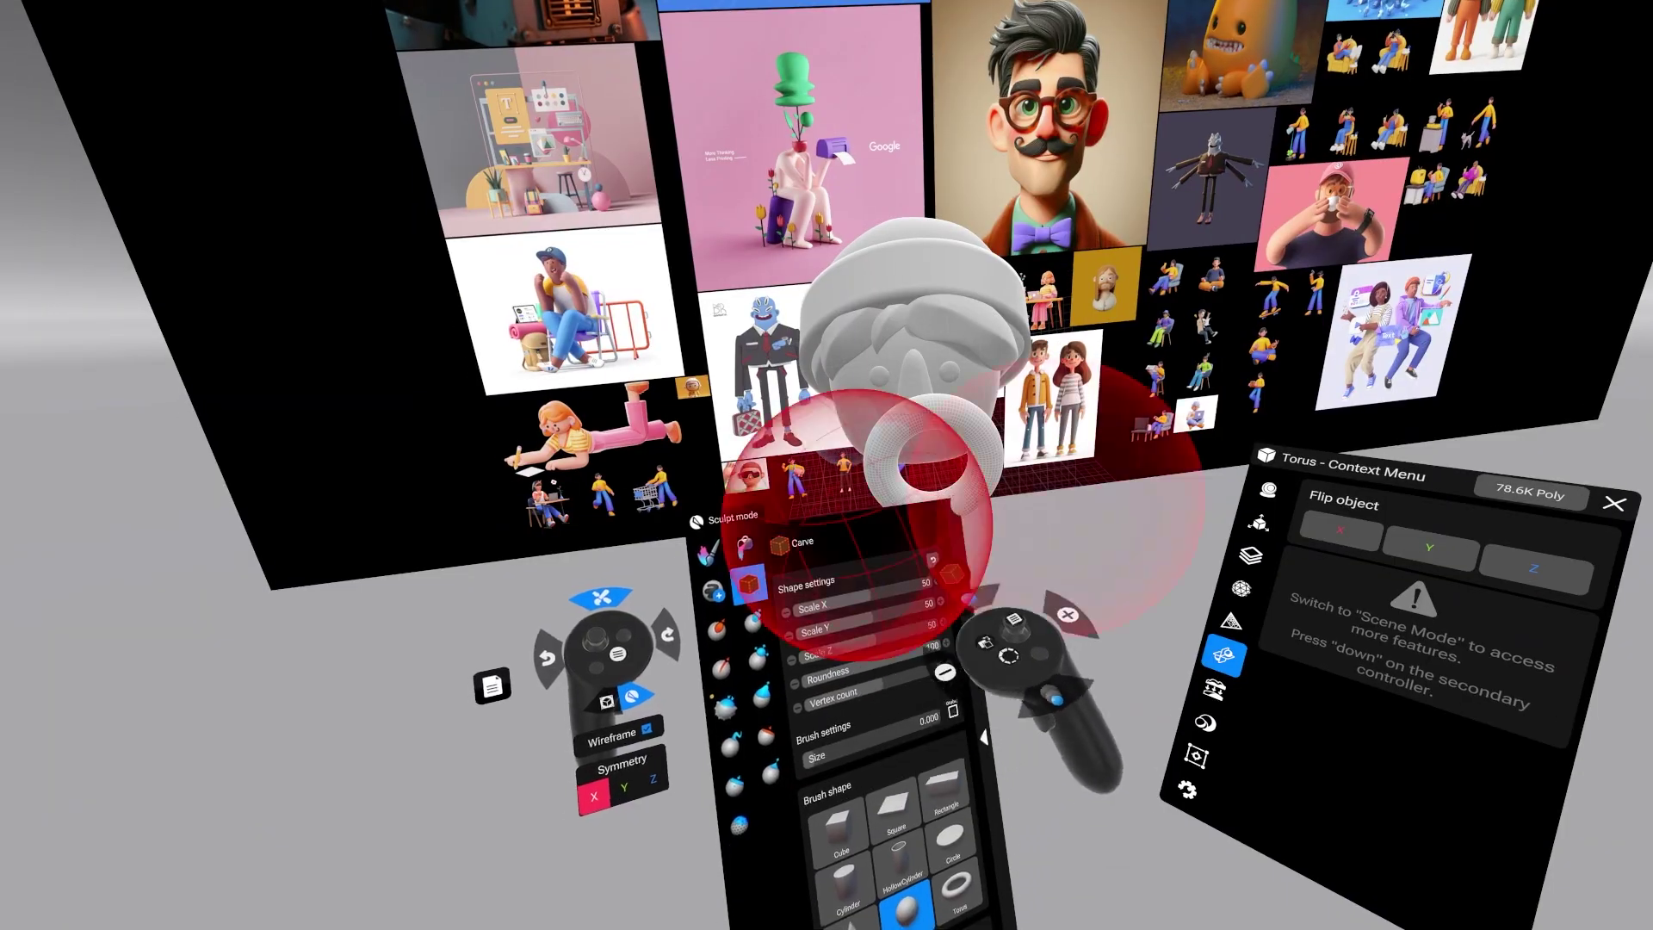
# Carve the torus into a smiling mouth below the nose and shape it with the Inflate and Move brushes.
pyautogui.click(839, 831)
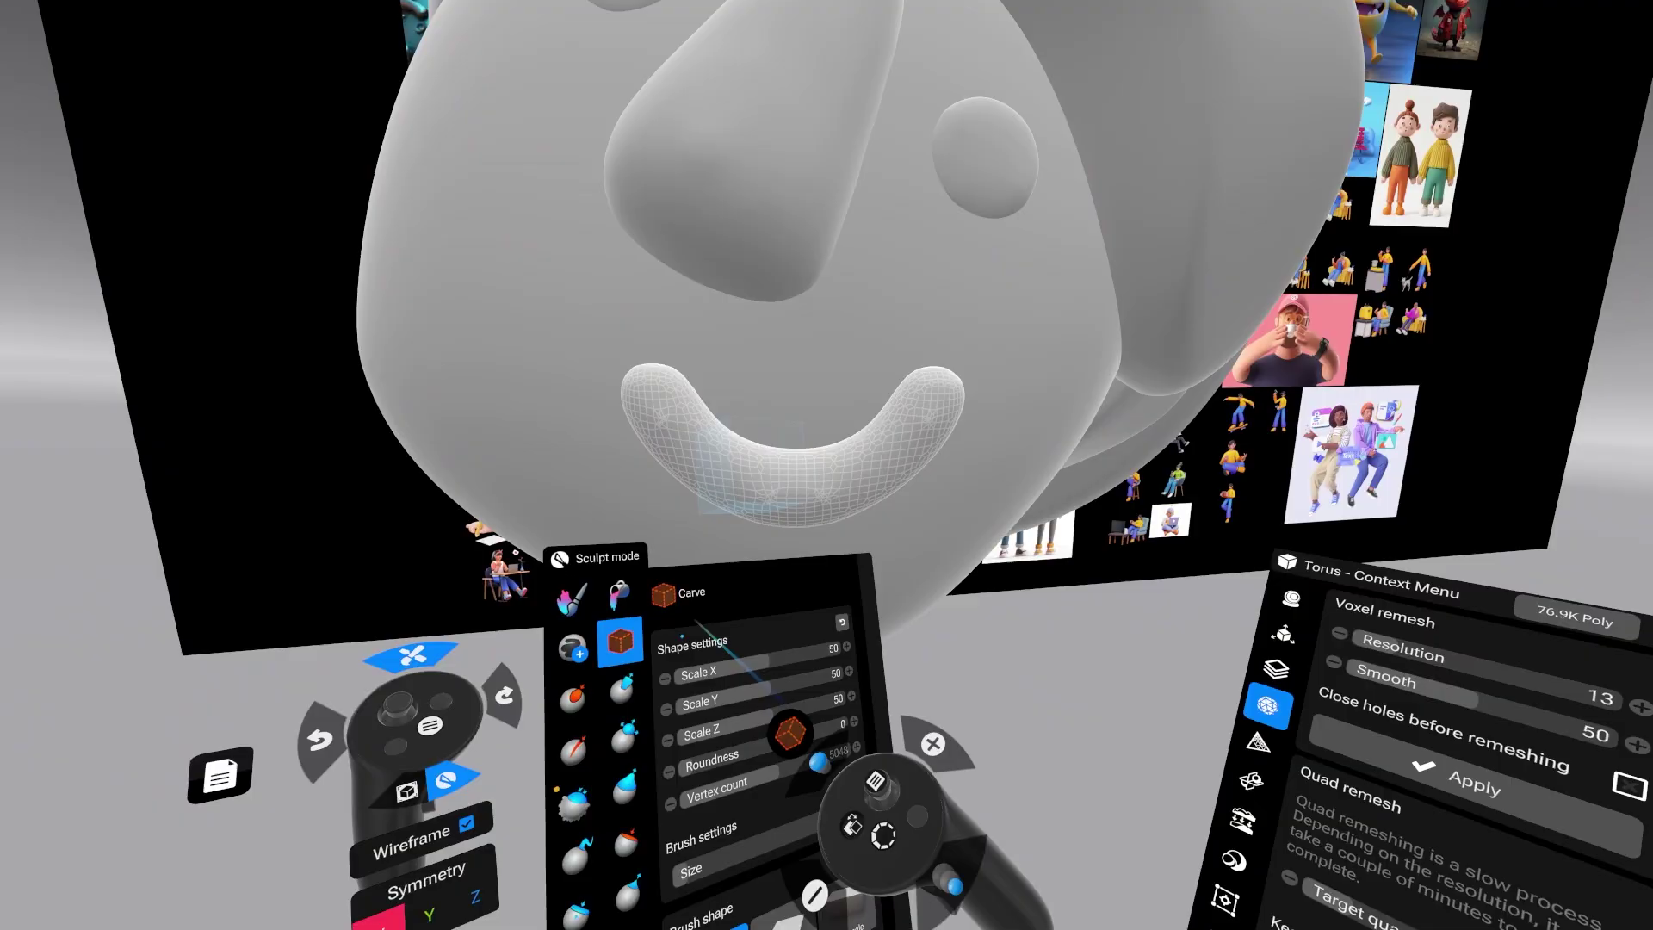
pyautogui.click(623, 738)
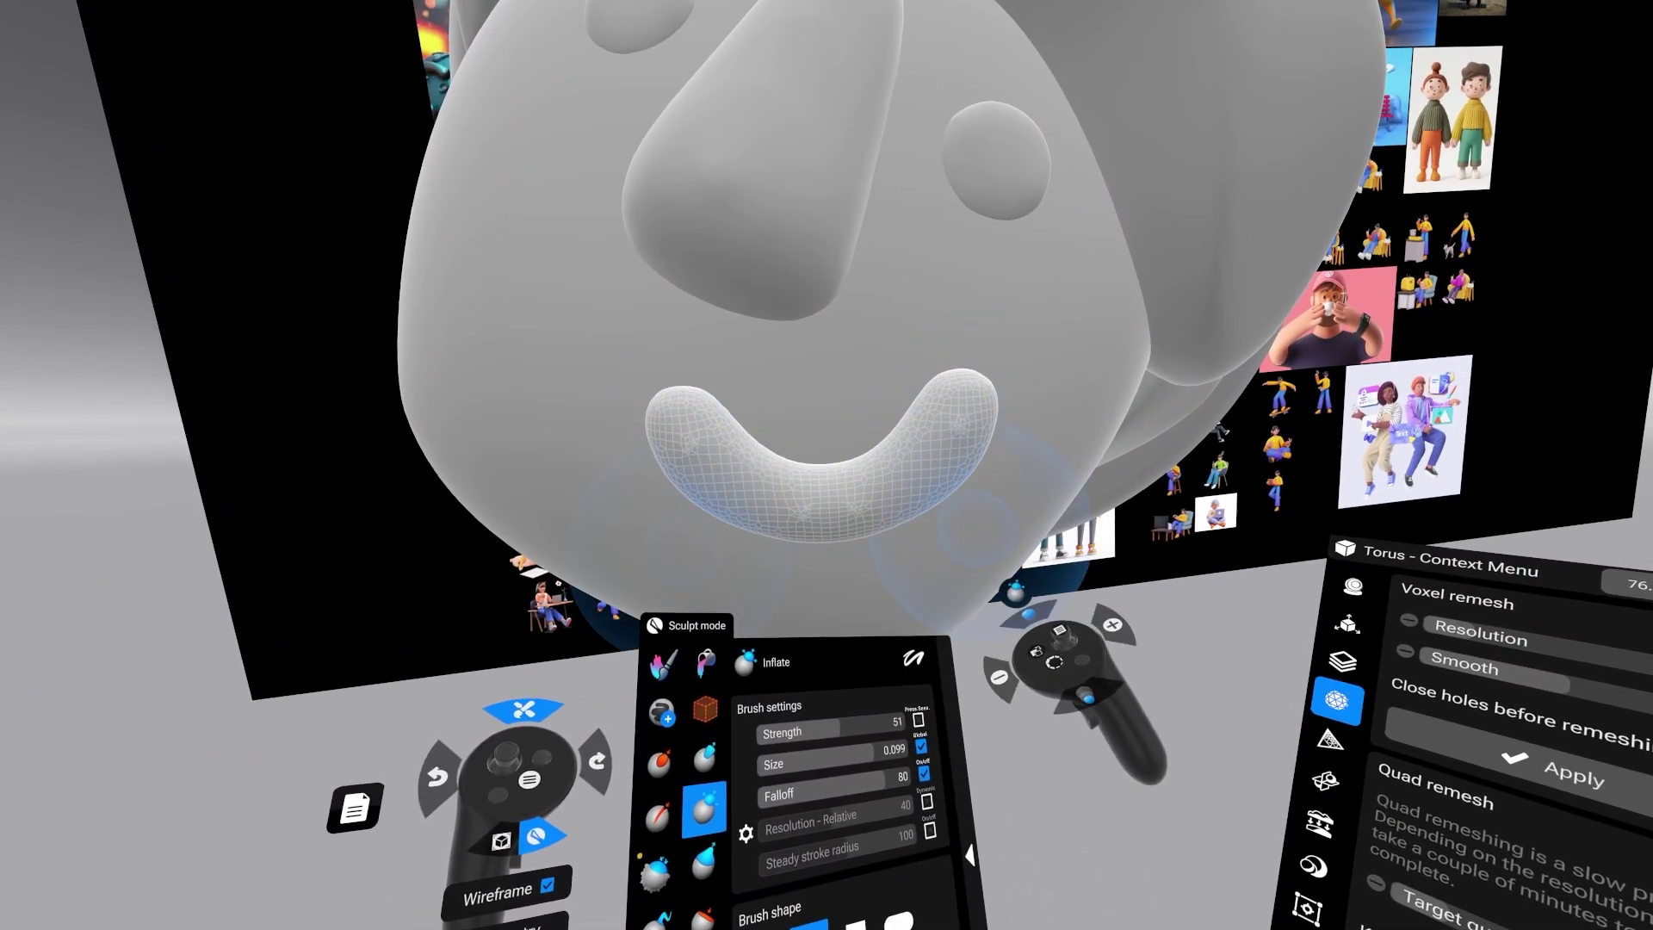
pyautogui.click(654, 871)
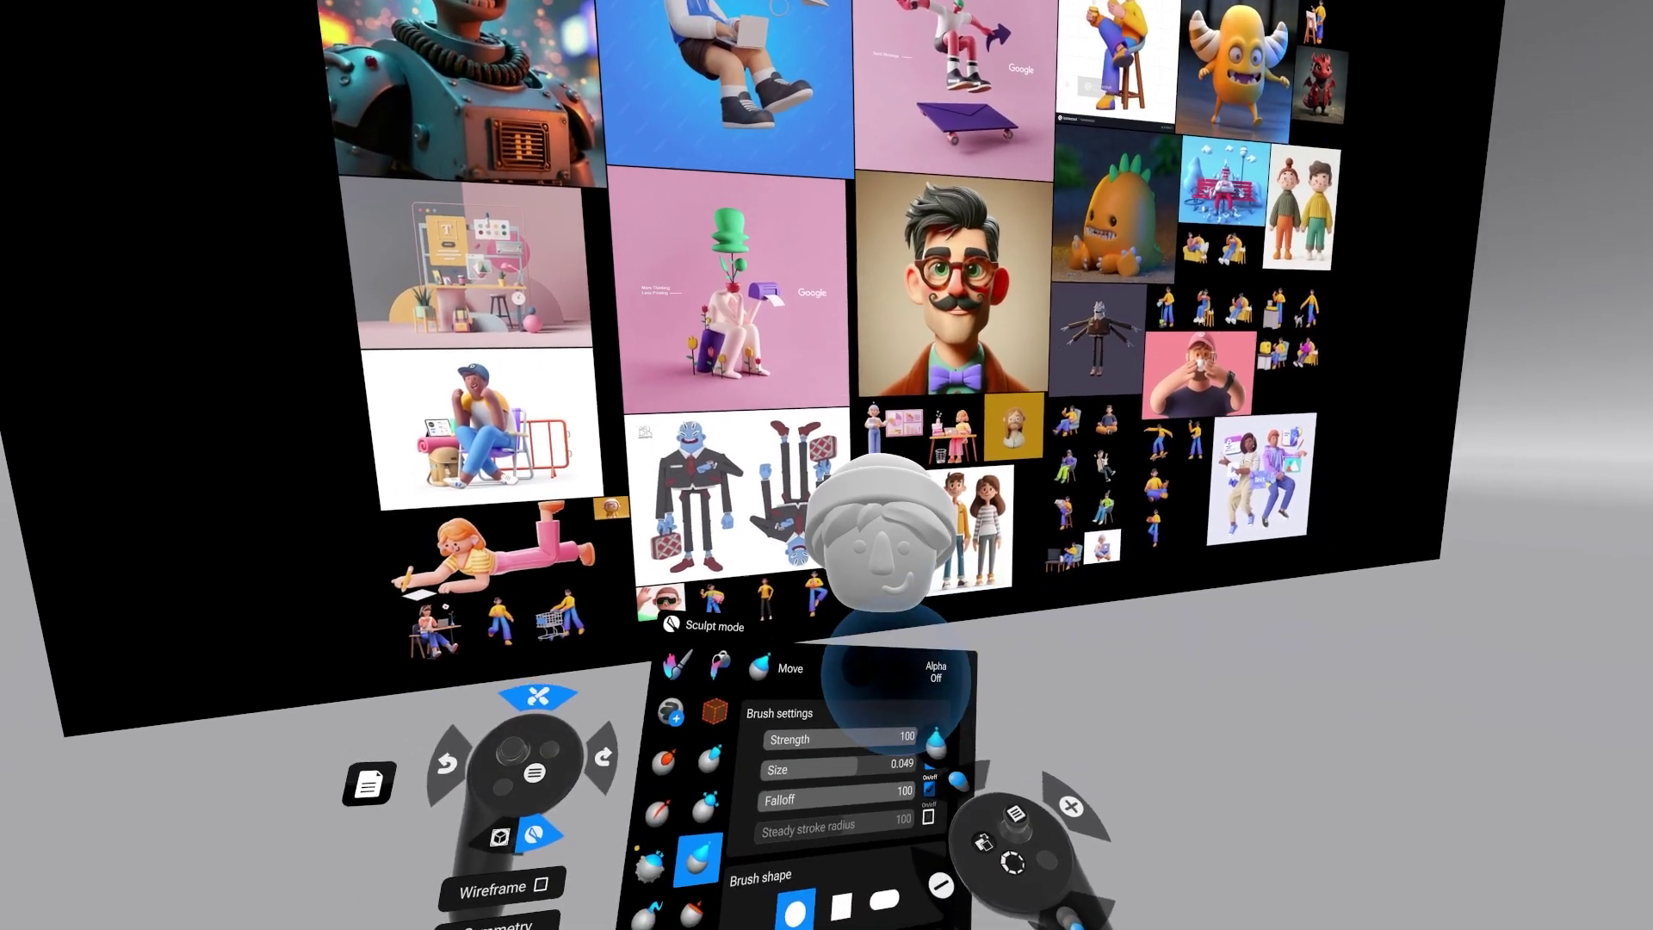
# Place a circle primitive with Scale X 17, sculpt it into an ear and clone-mirror it across the head.
pyautogui.click(700, 539)
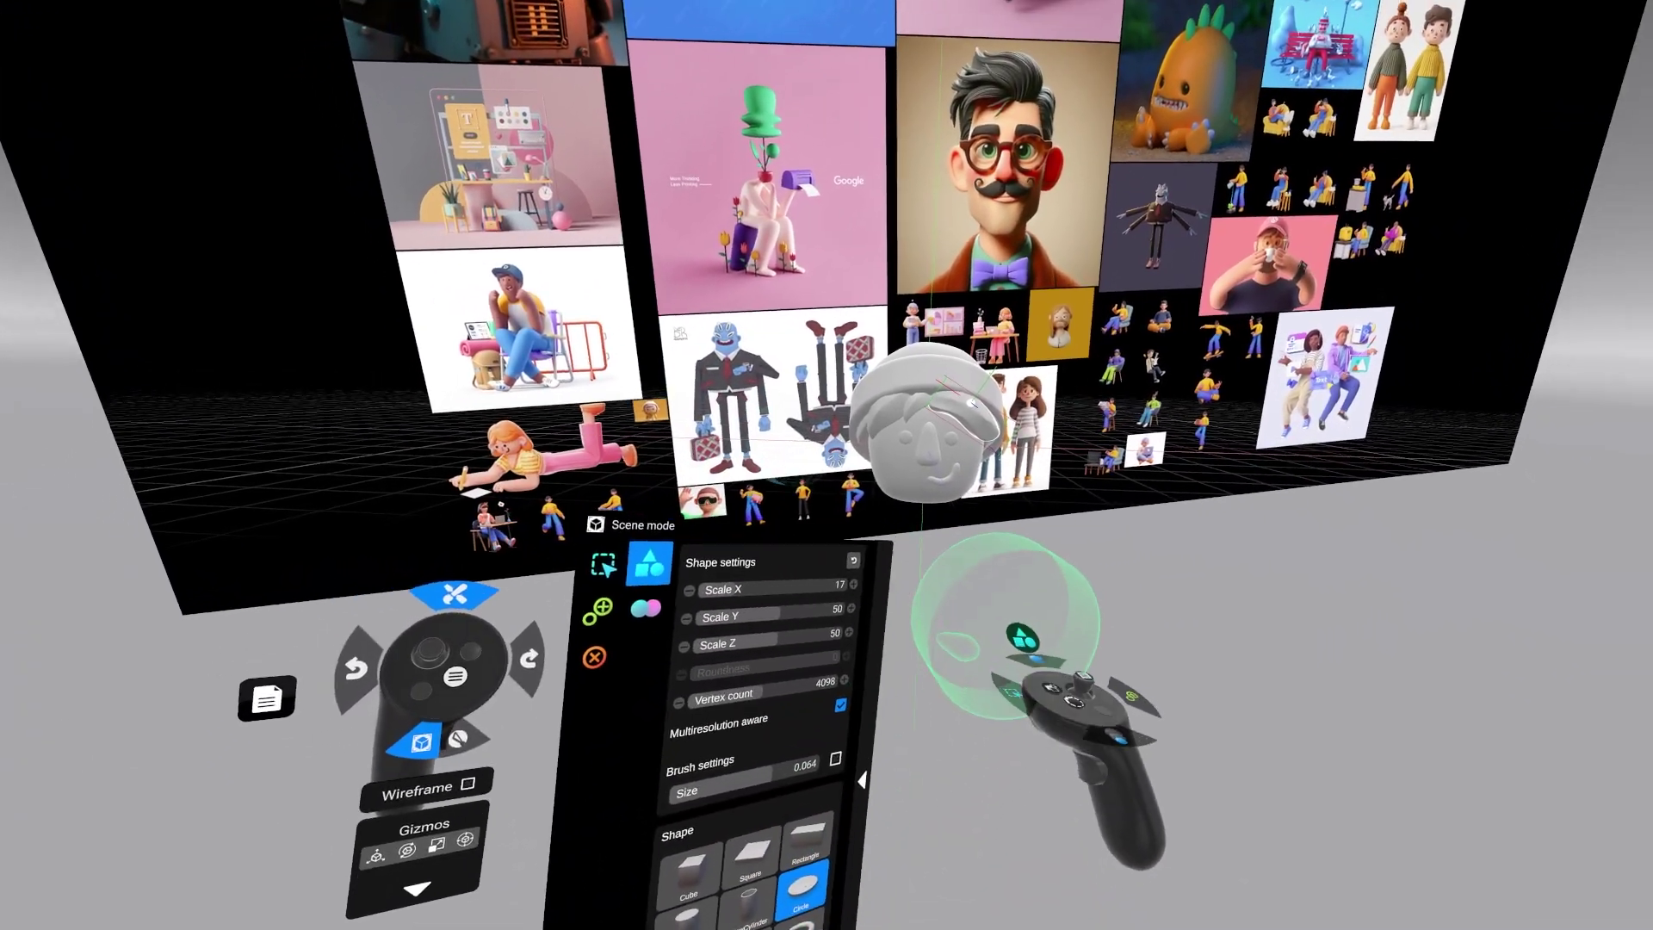
pyautogui.click(1002, 602)
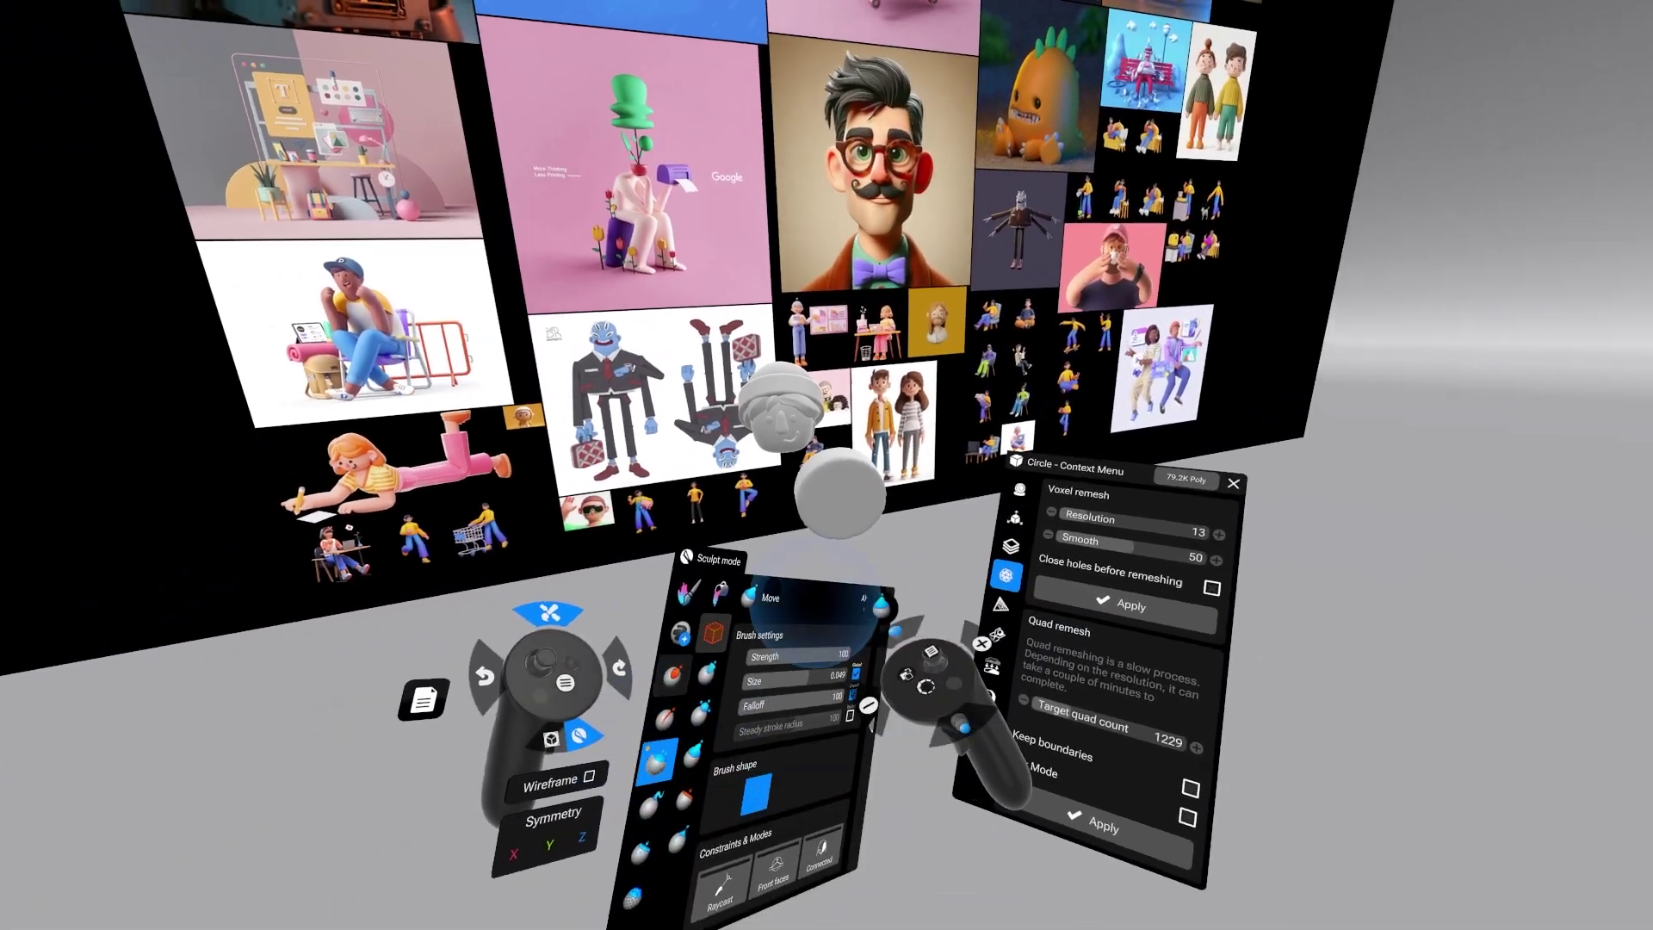
pyautogui.click(672, 675)
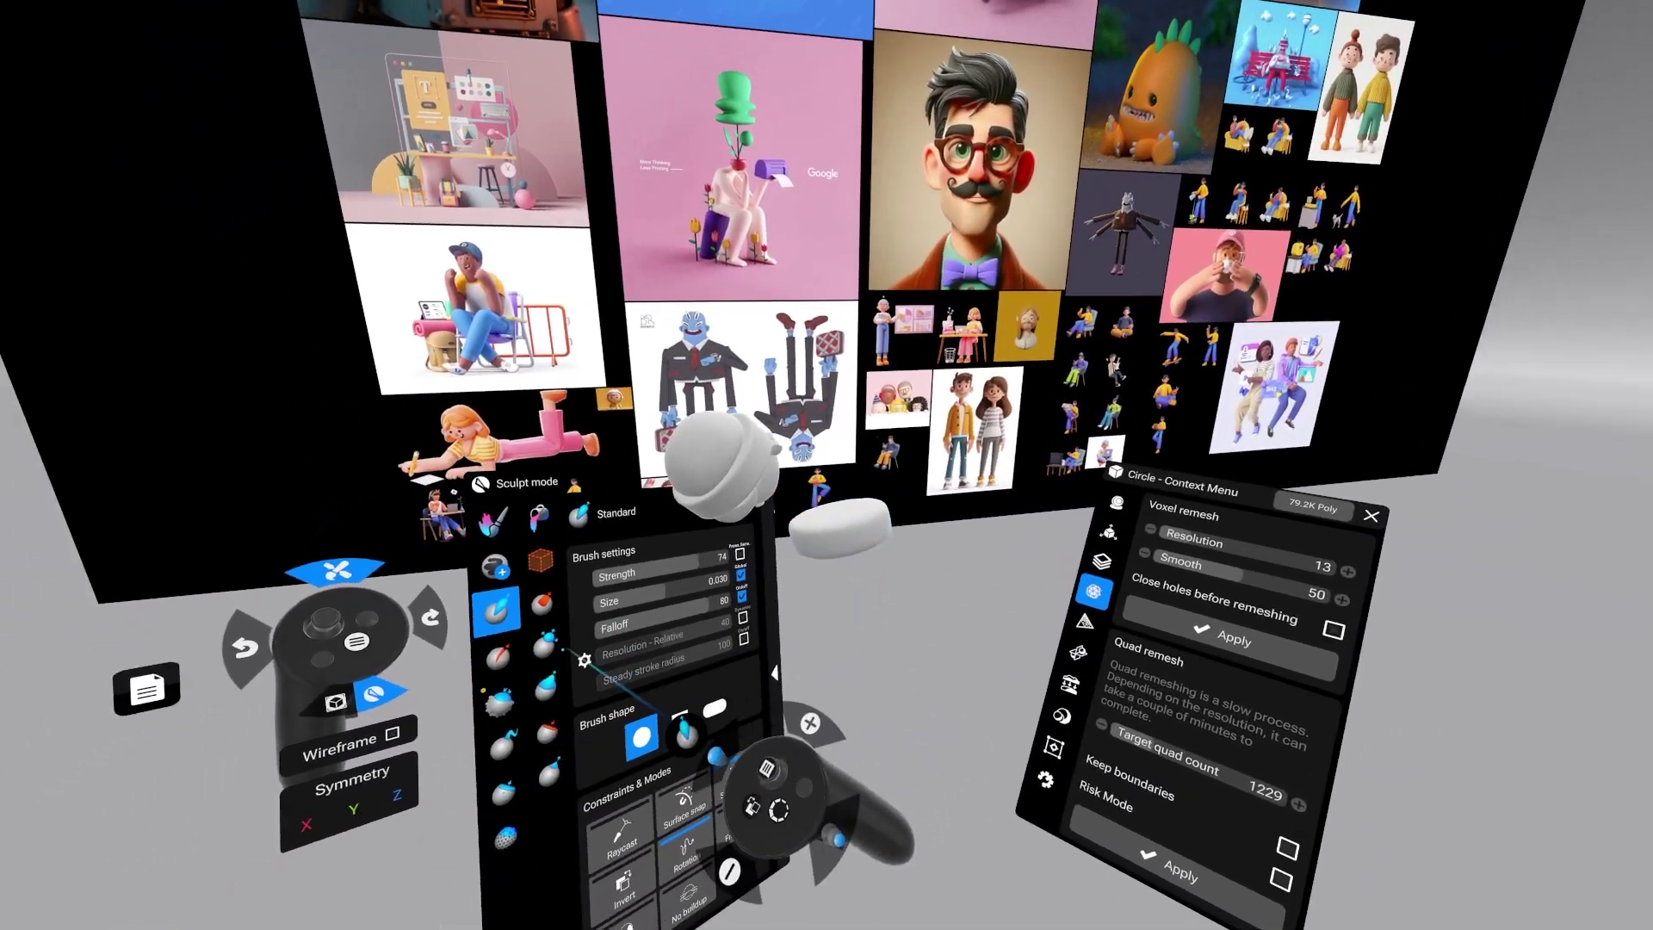
pyautogui.click(555, 646)
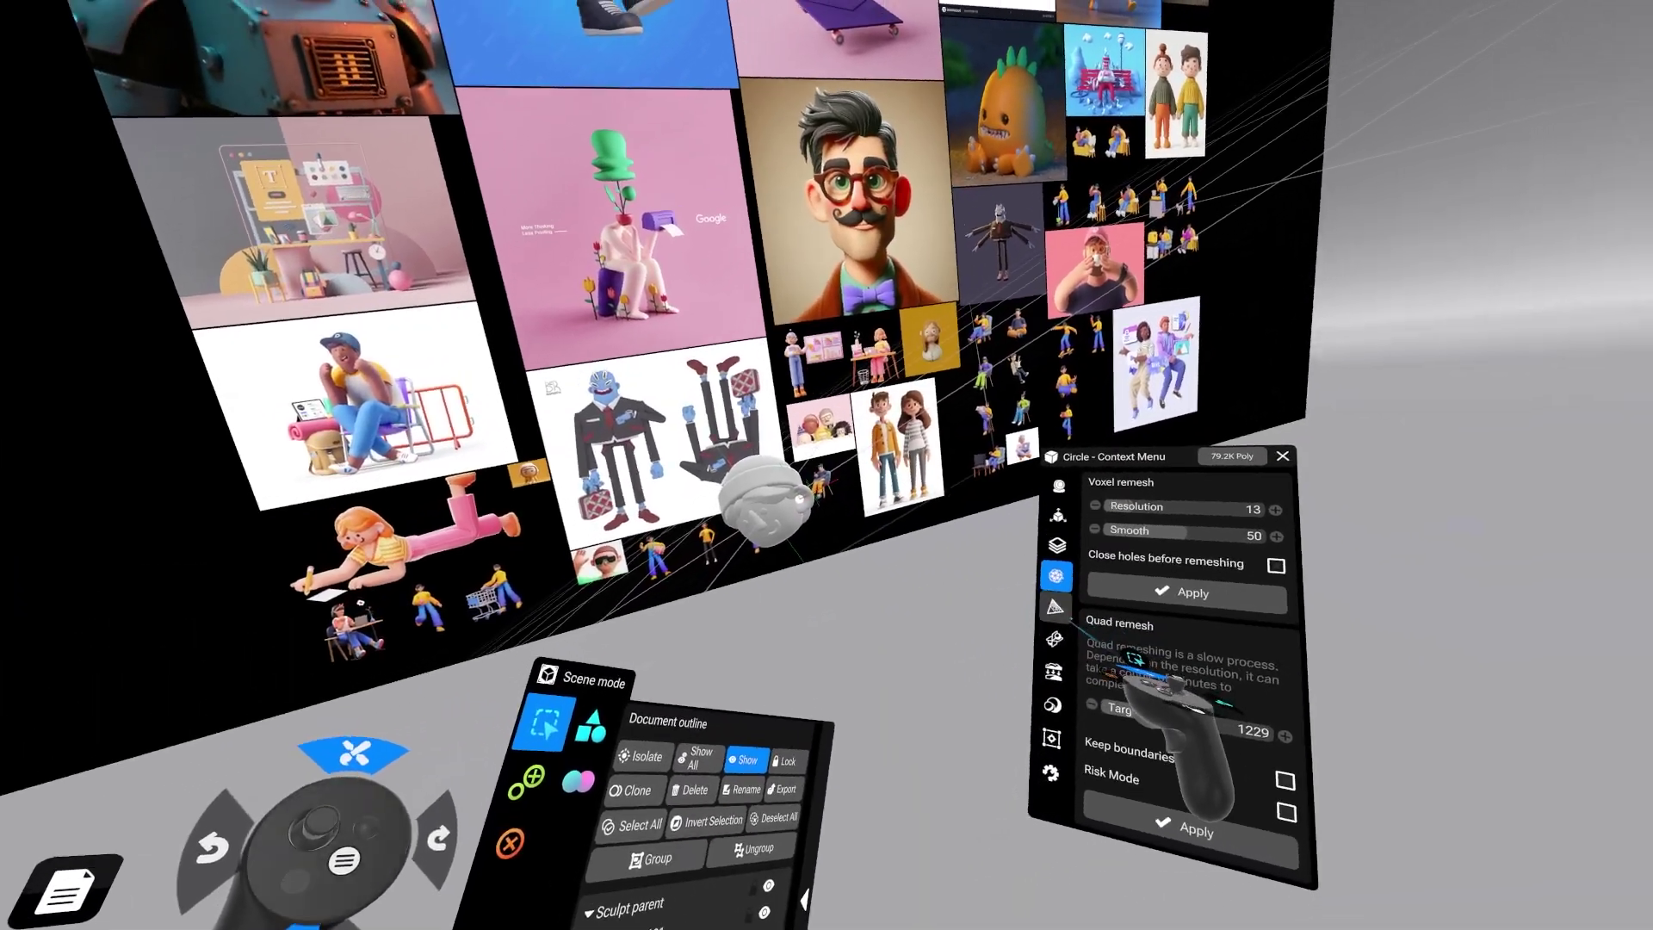
pyautogui.click(1064, 715)
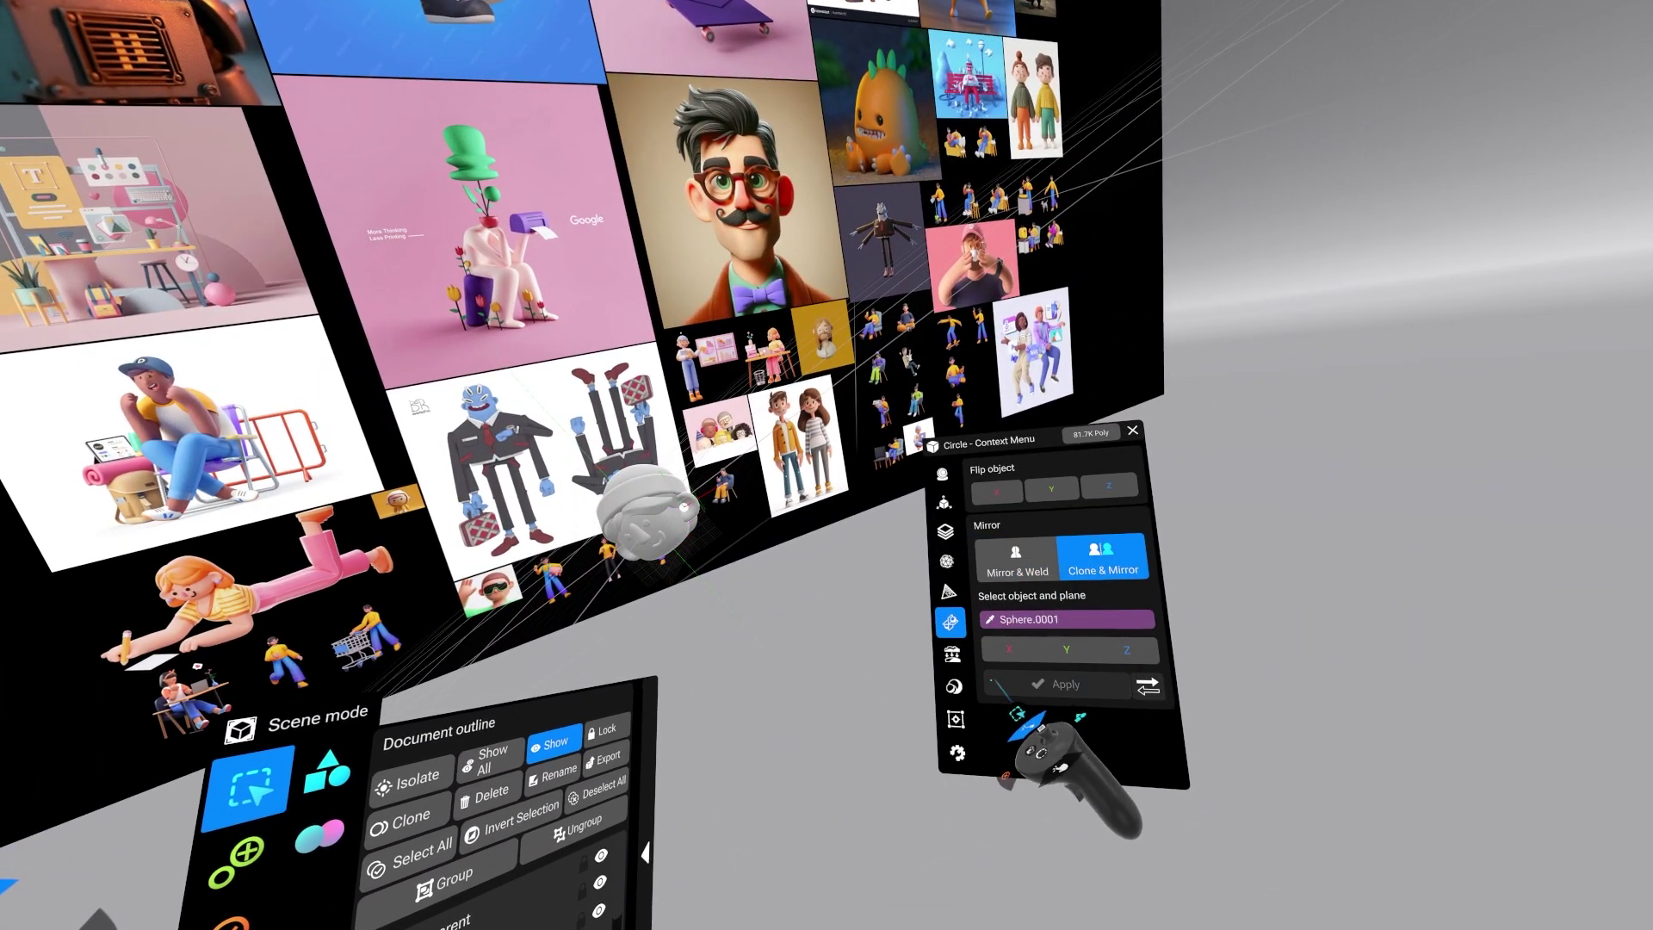
pyautogui.press('Up')
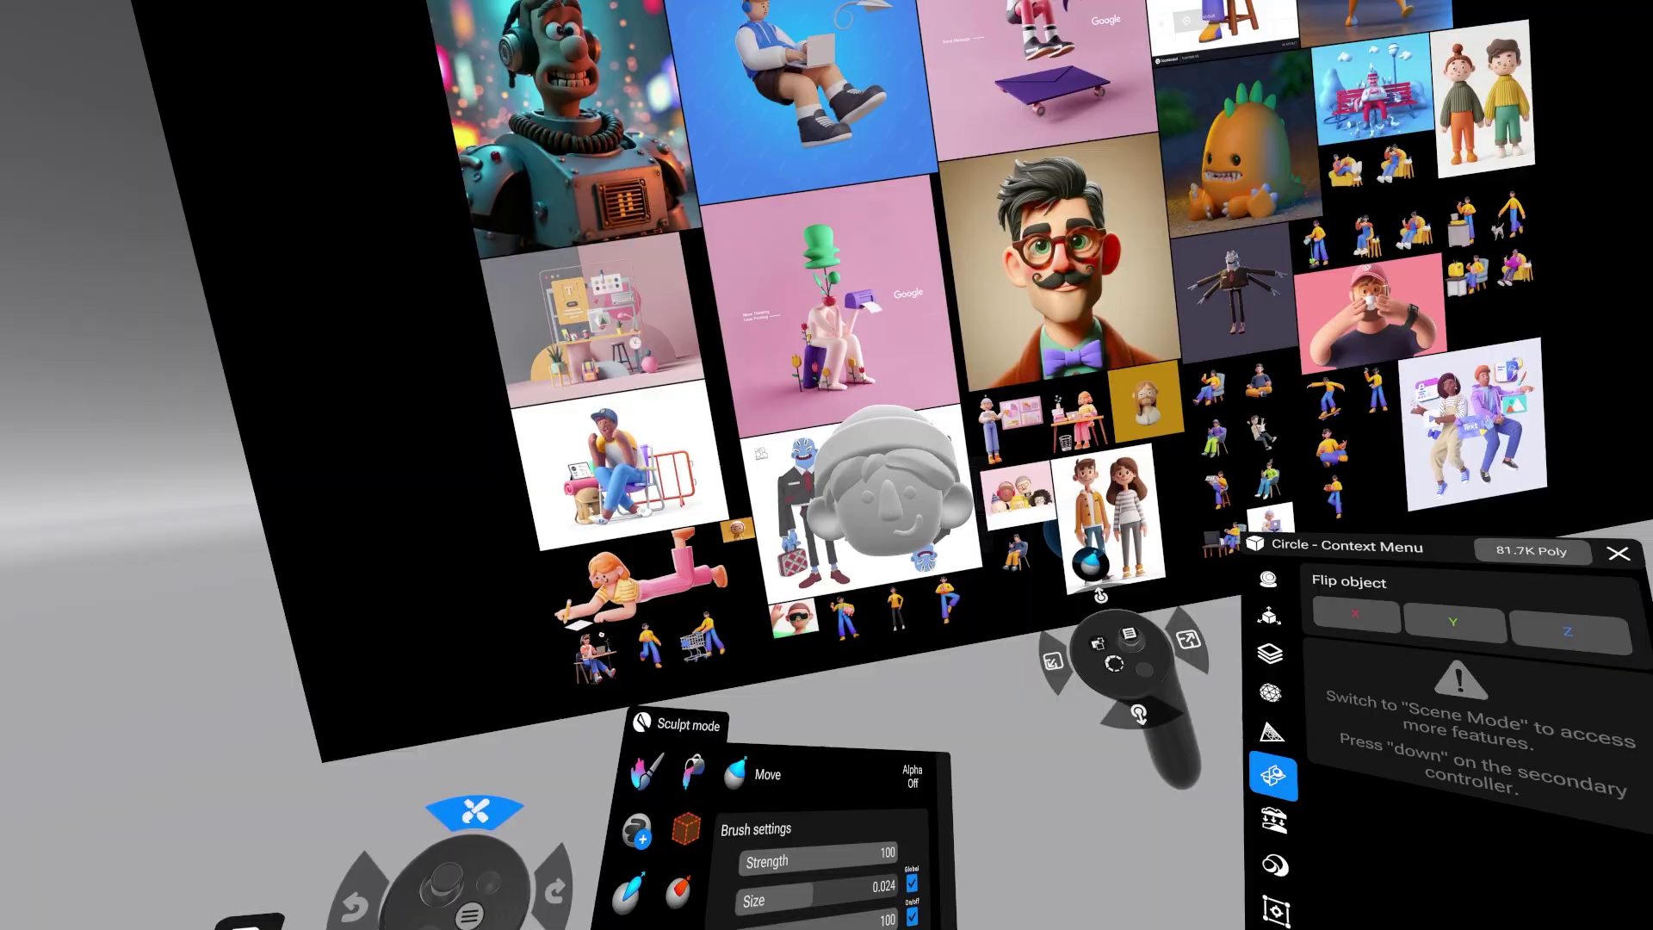
# Place a cylinder under the head as the neck and shape it with the Move brush.
pyautogui.press('Down')
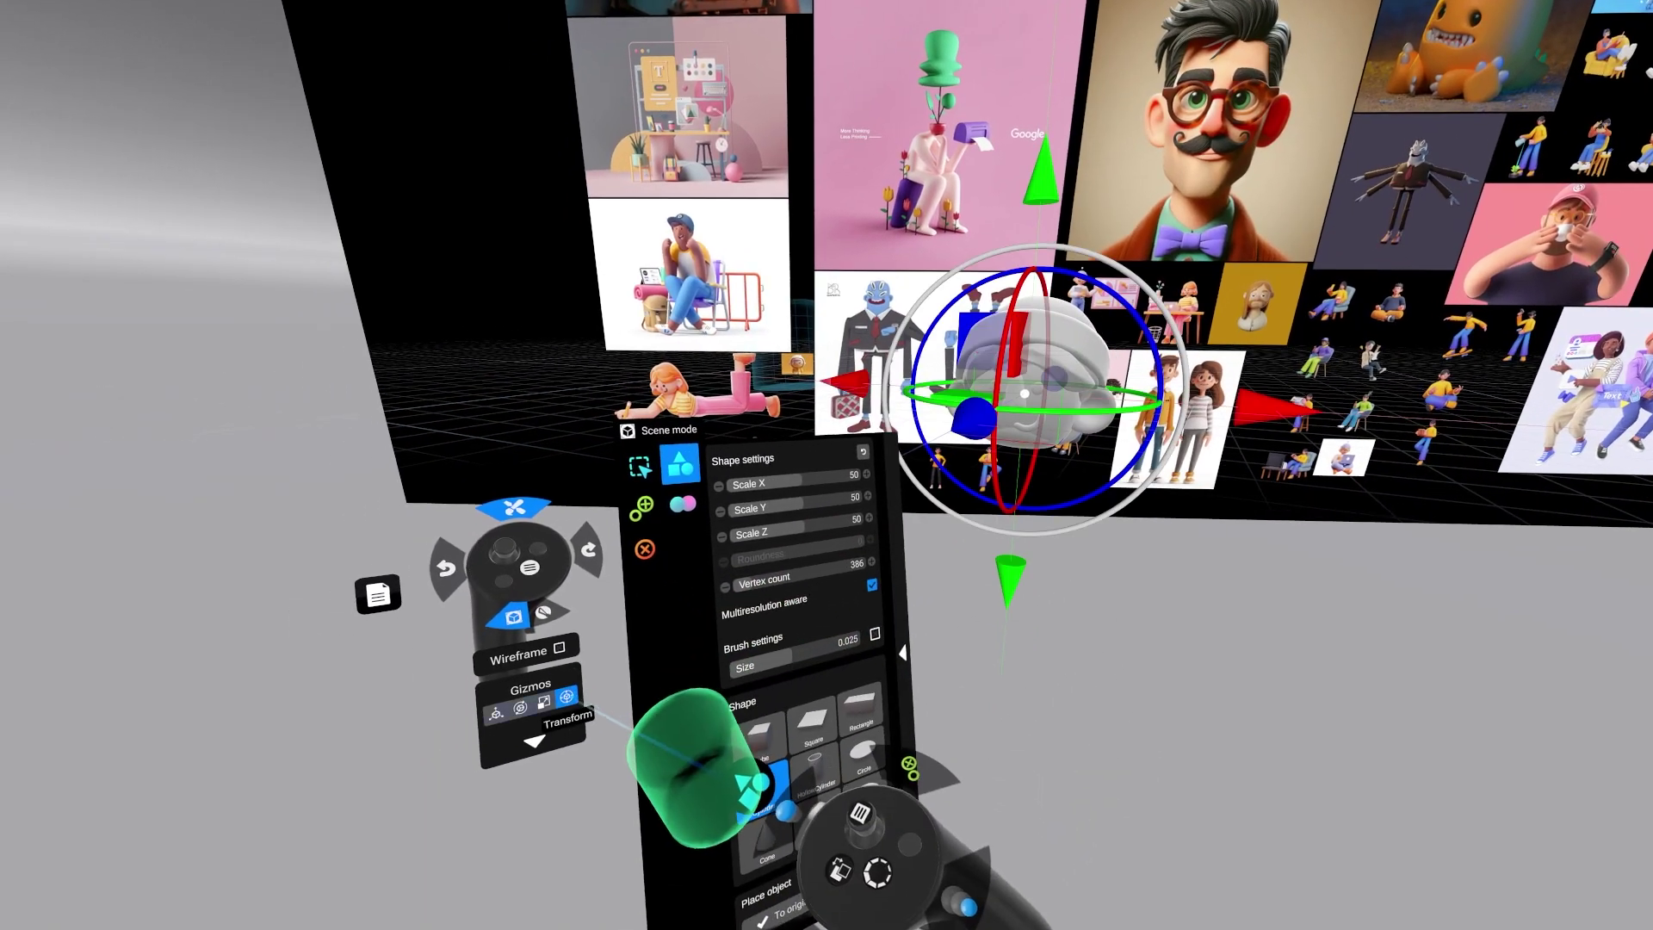
pyautogui.moveTo(933, 284); pyautogui.dragTo(909, 370)
pyautogui.moveTo(854, 621); pyautogui.dragTo(861, 598)
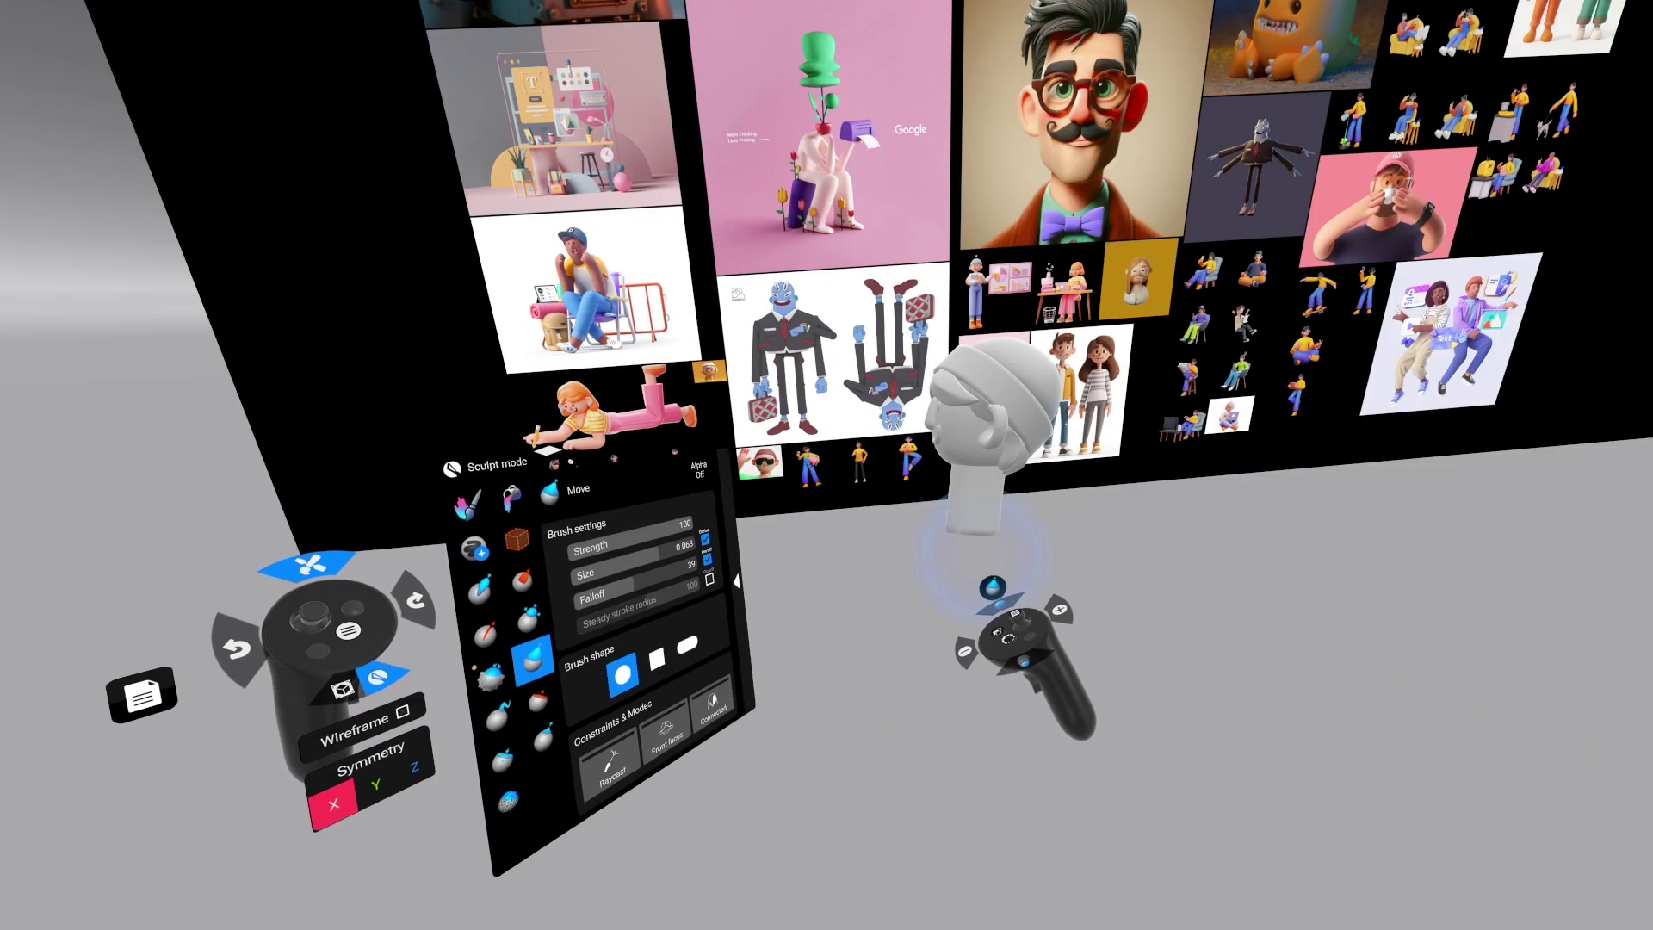
pyautogui.click(491, 677)
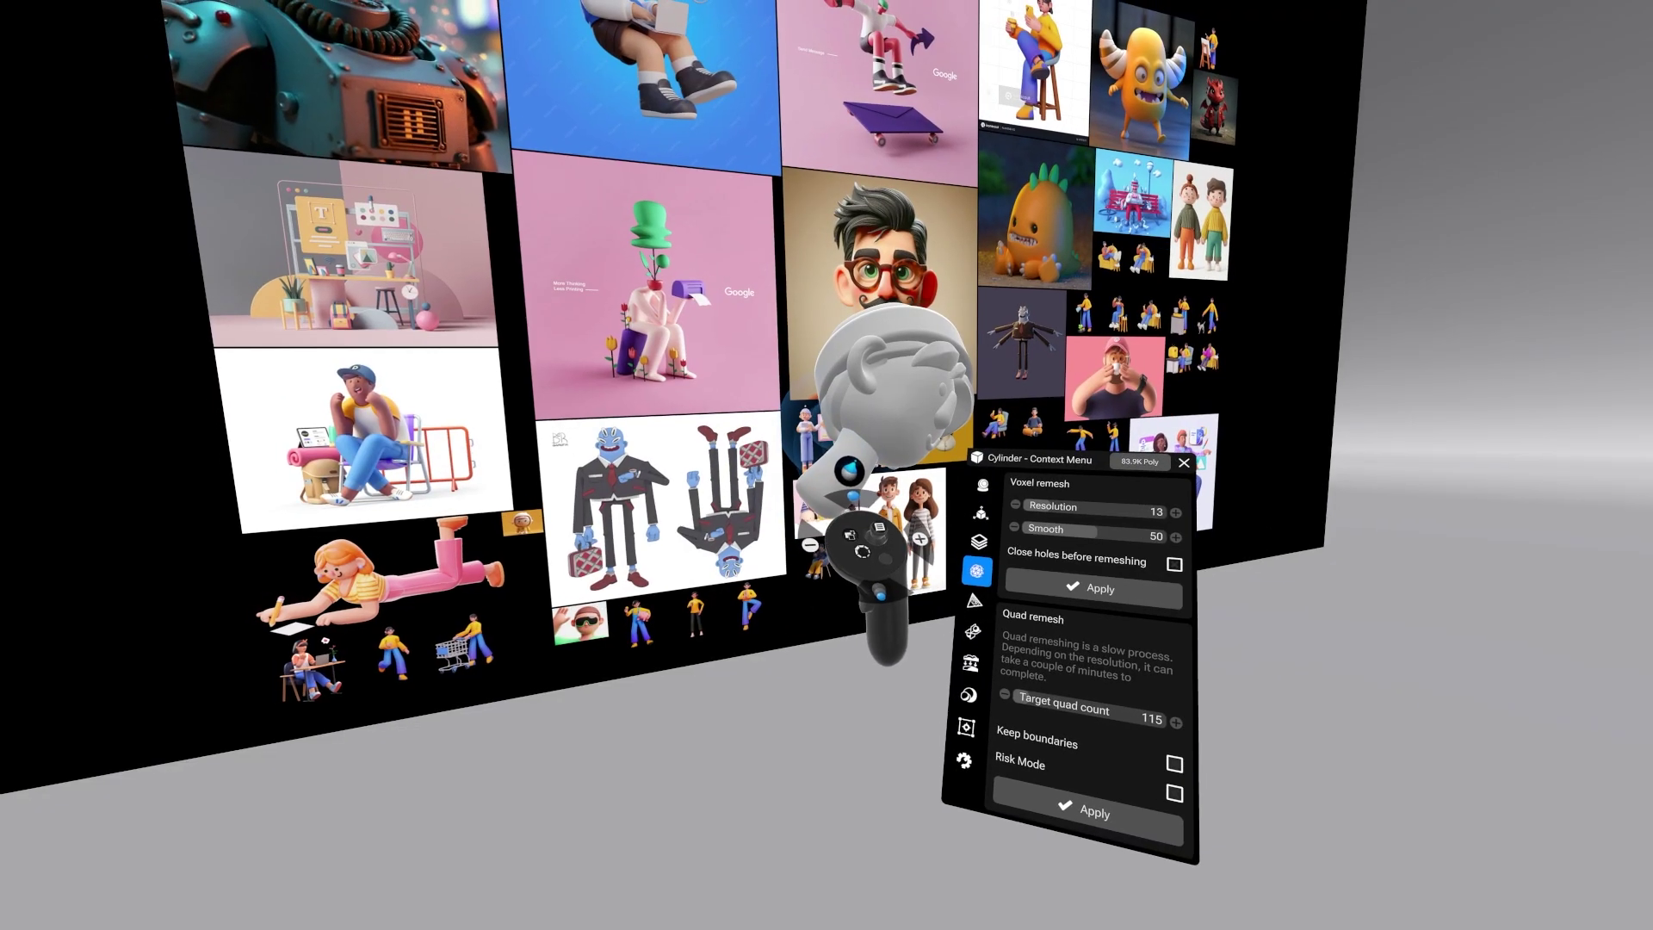
pyautogui.moveTo(866, 469); pyautogui.dragTo(832, 520)
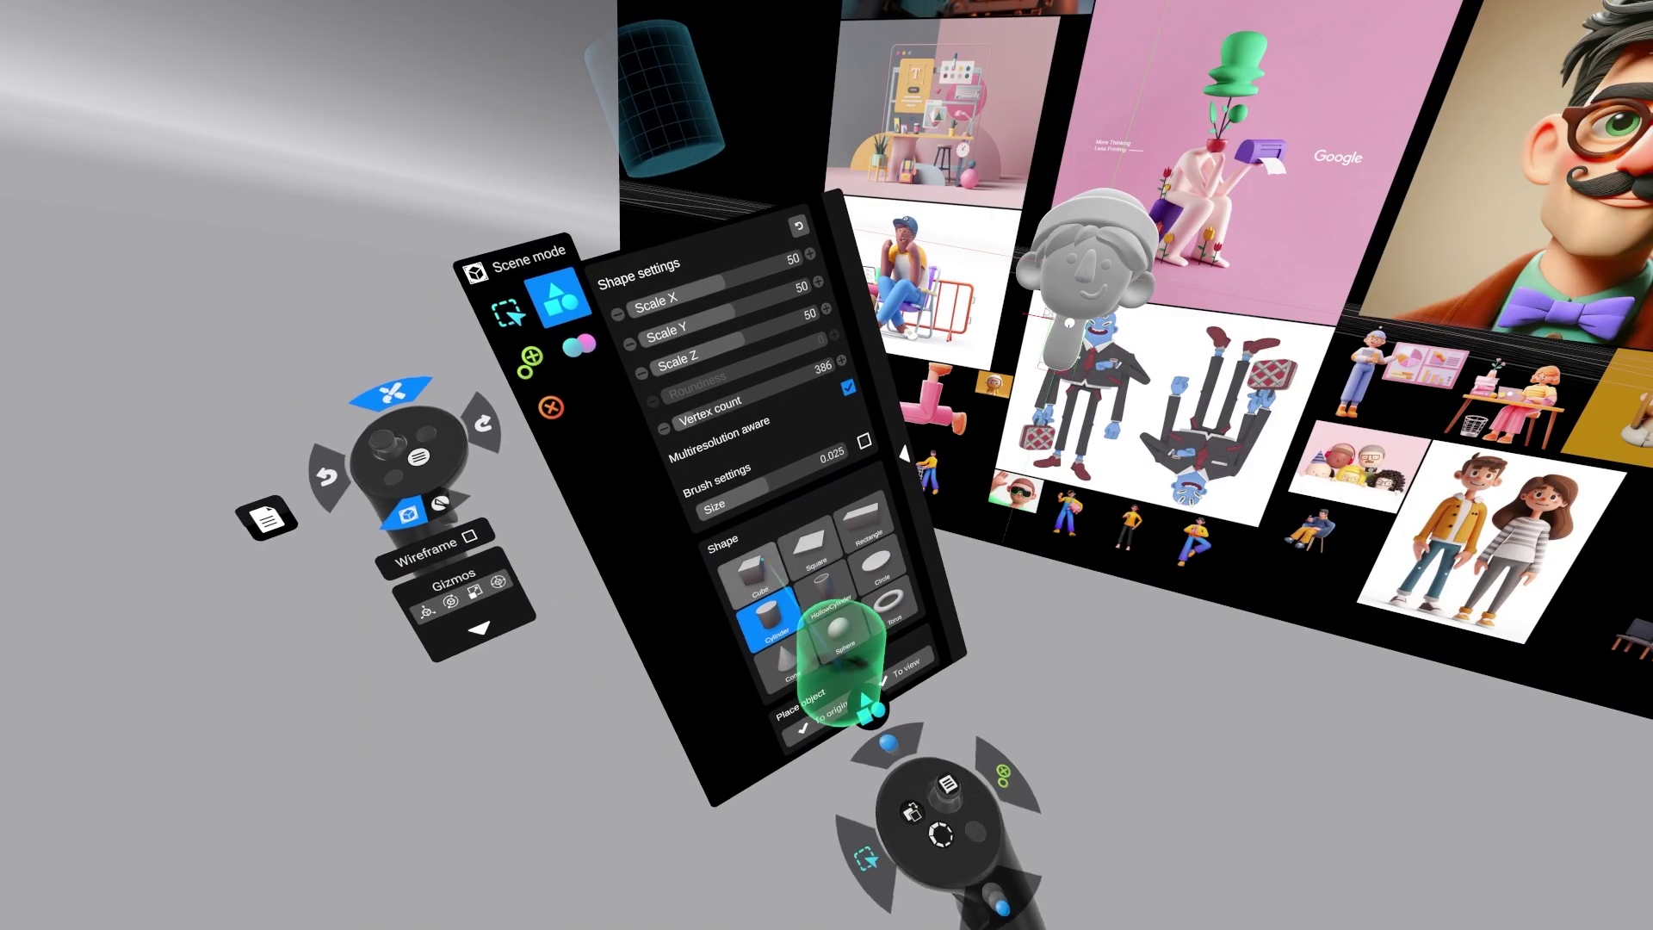
# Place a cube with Roundness 59 below the neck and sculpt it into a smooth torso.
pyautogui.click(759, 571)
pyautogui.moveTo(788, 449); pyautogui.dragTo(846, 597)
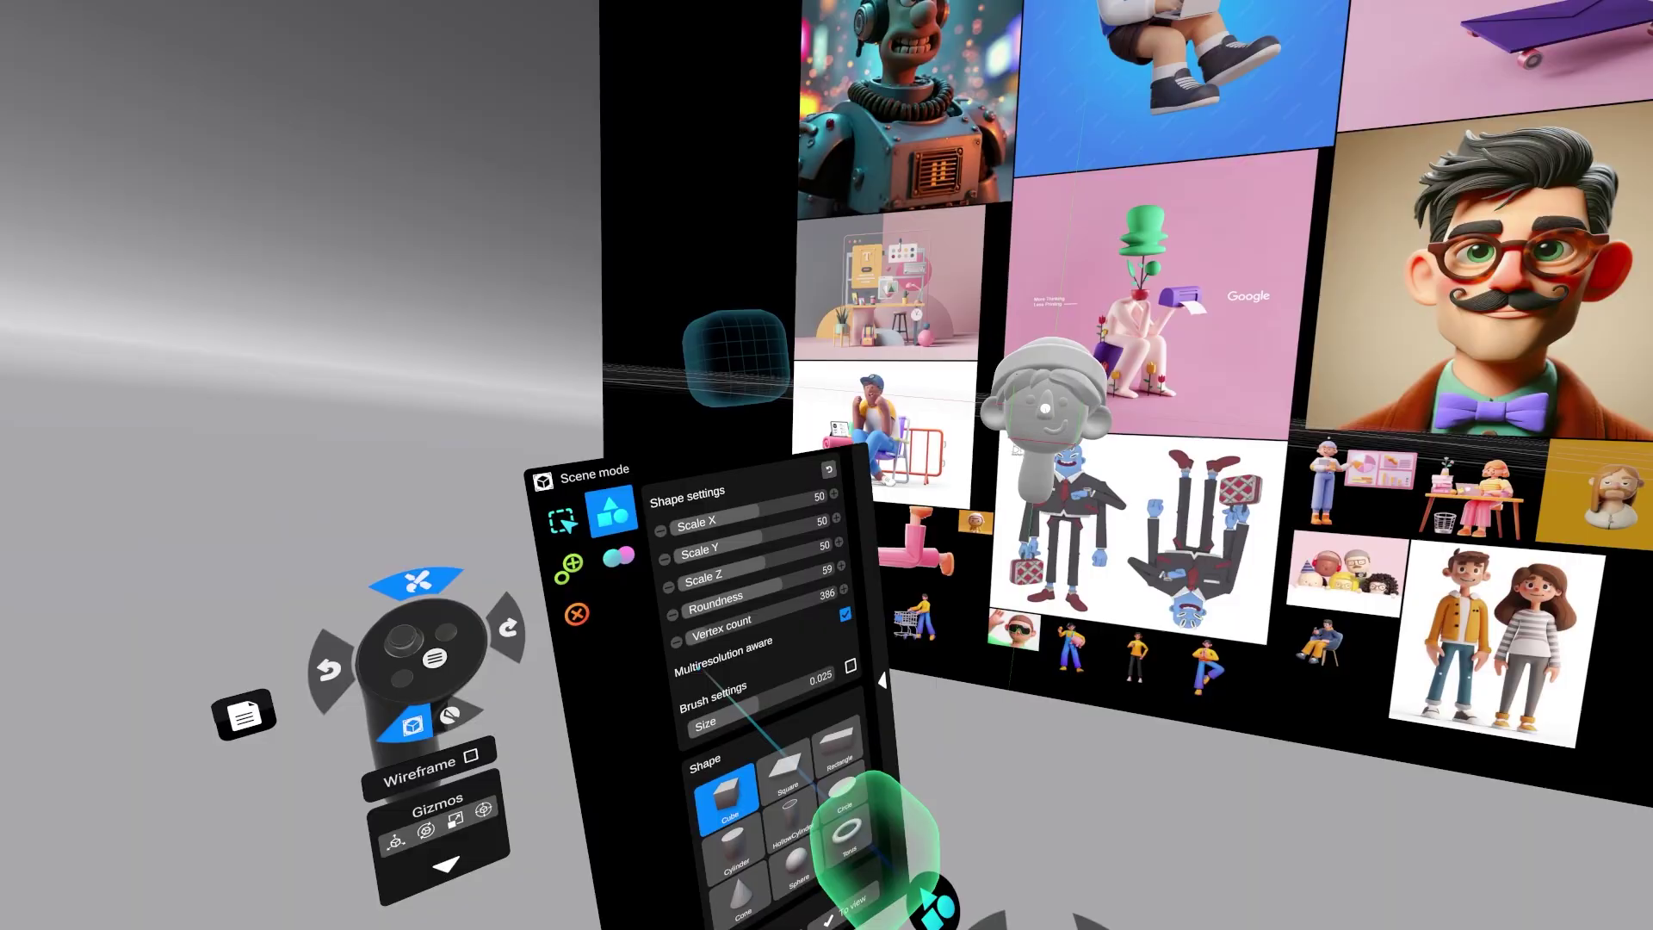
pyautogui.click(641, 724)
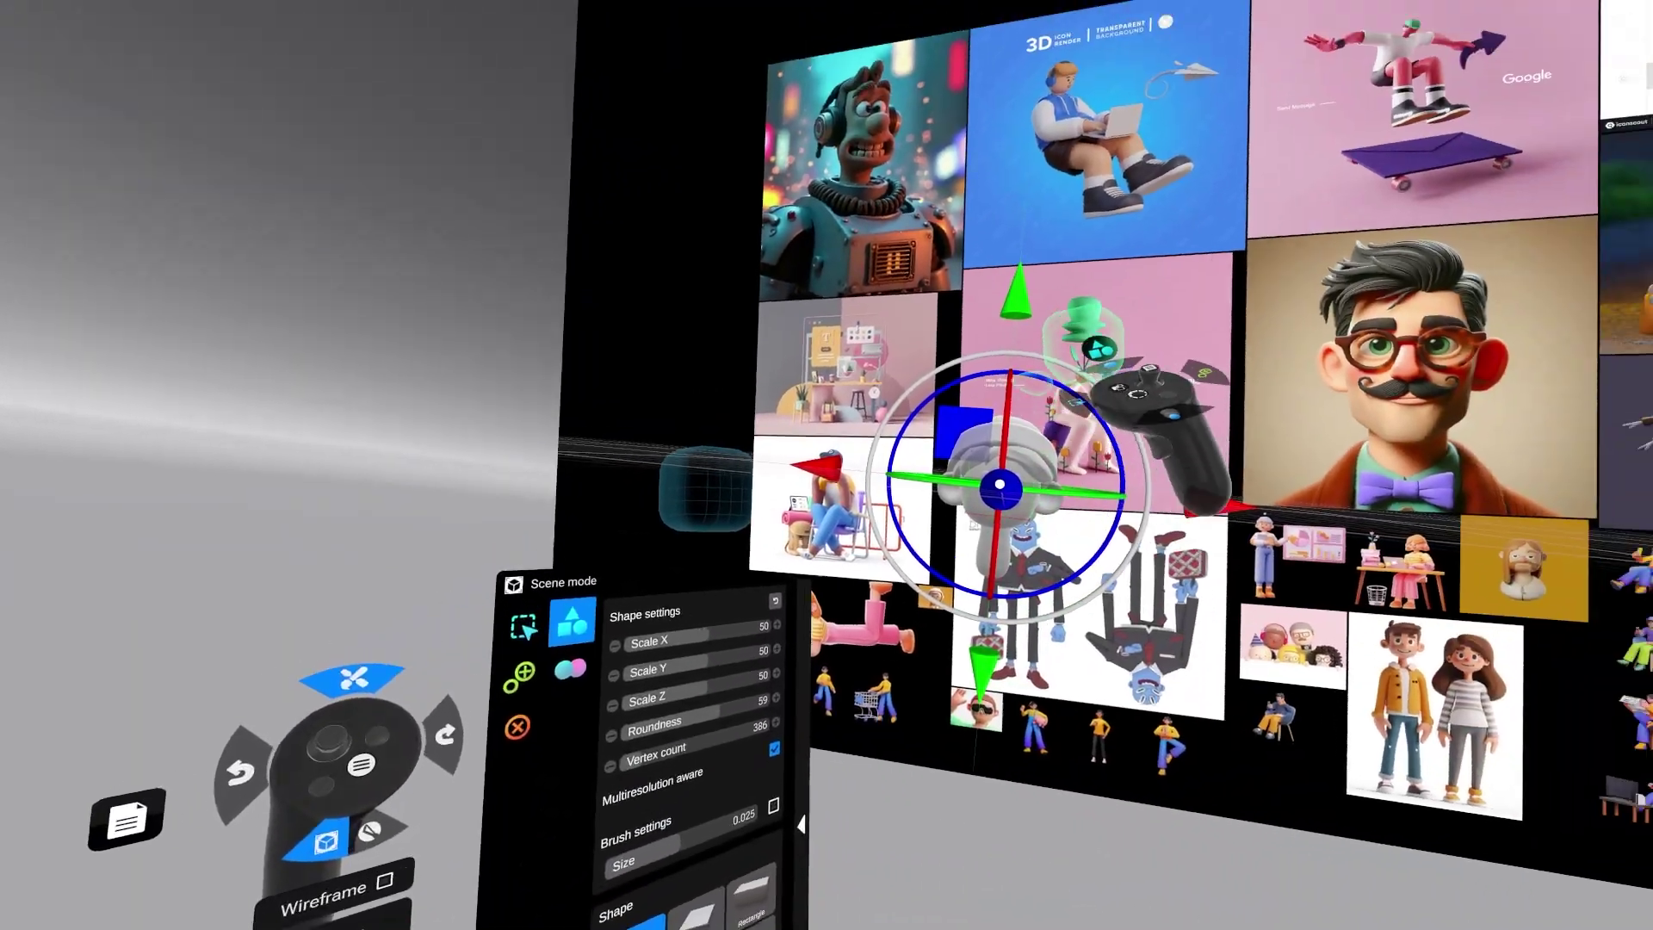
pyautogui.moveTo(1014, 291); pyautogui.dragTo(949, 387)
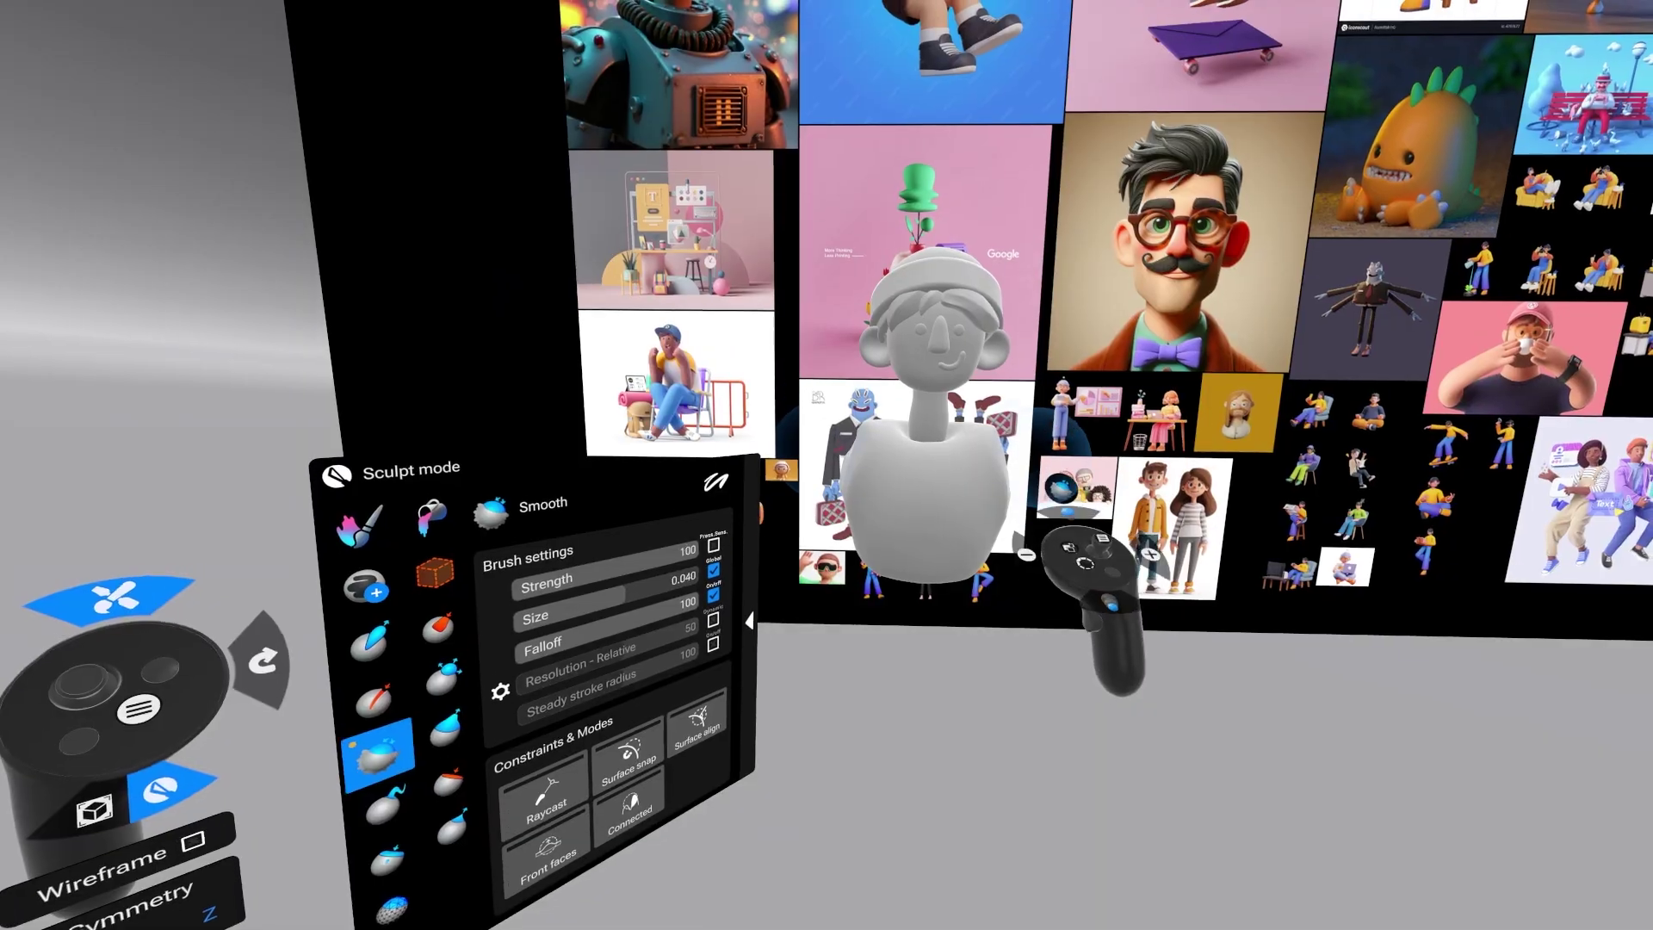
pyautogui.moveTo(996, 557); pyautogui.dragTo(1080, 551, button='middle')
pyautogui.click(331, 706)
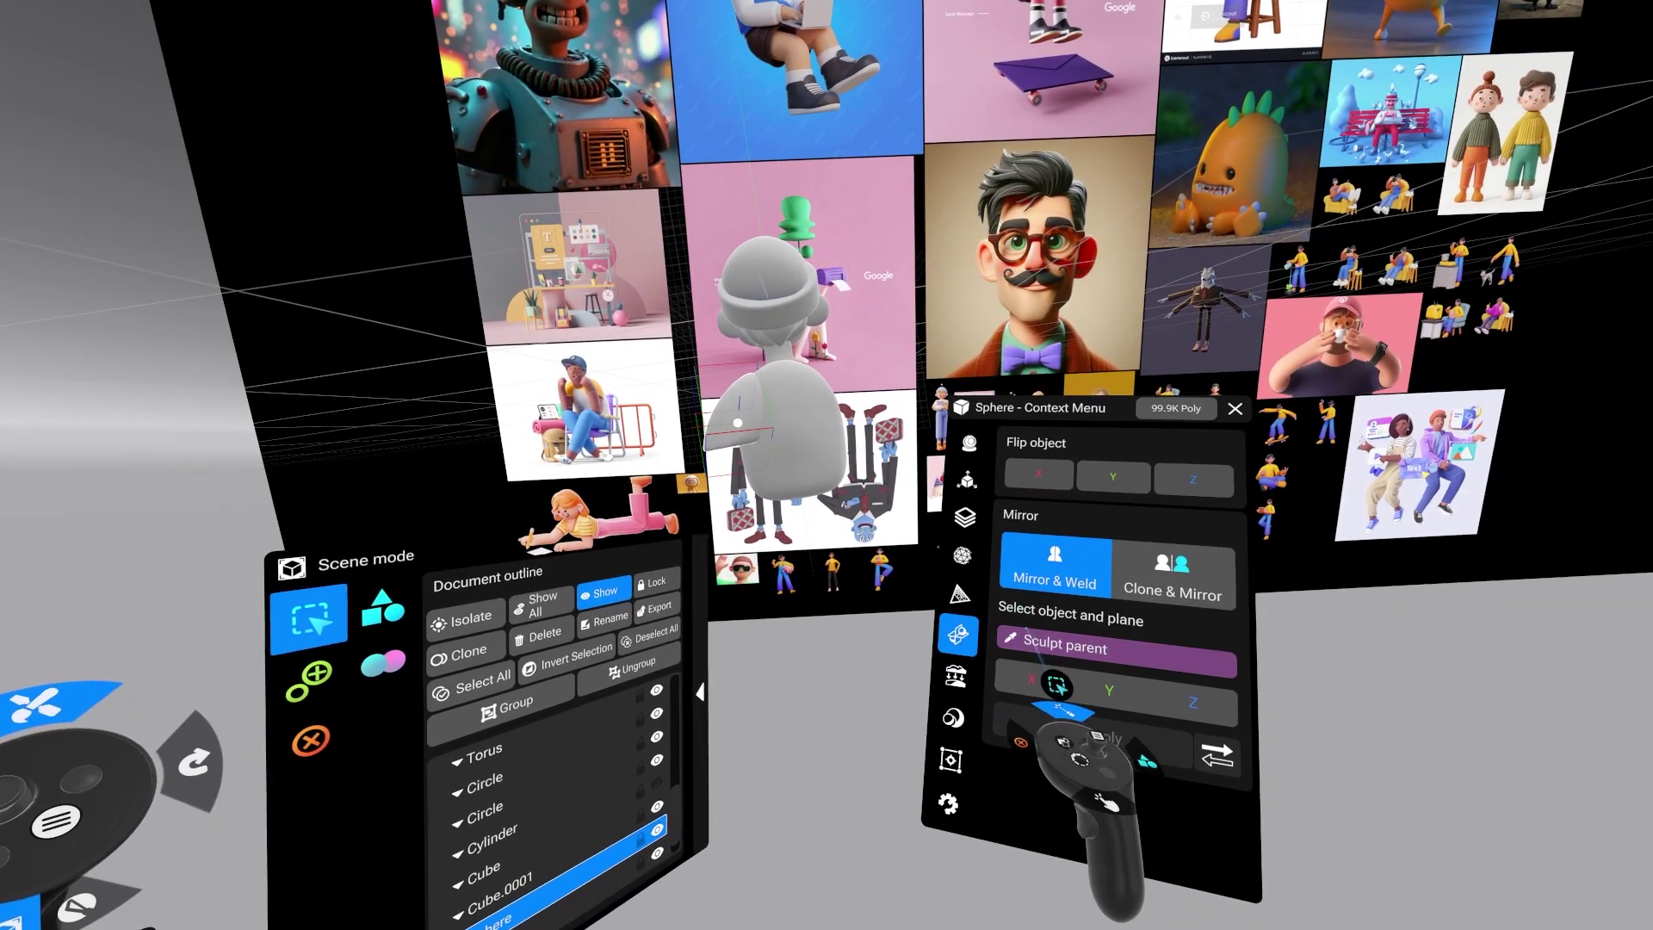
# Mirror and weld the shoulder sleeve across the X plane of the torso.
pyautogui.click(1026, 635)
pyautogui.click(808, 448)
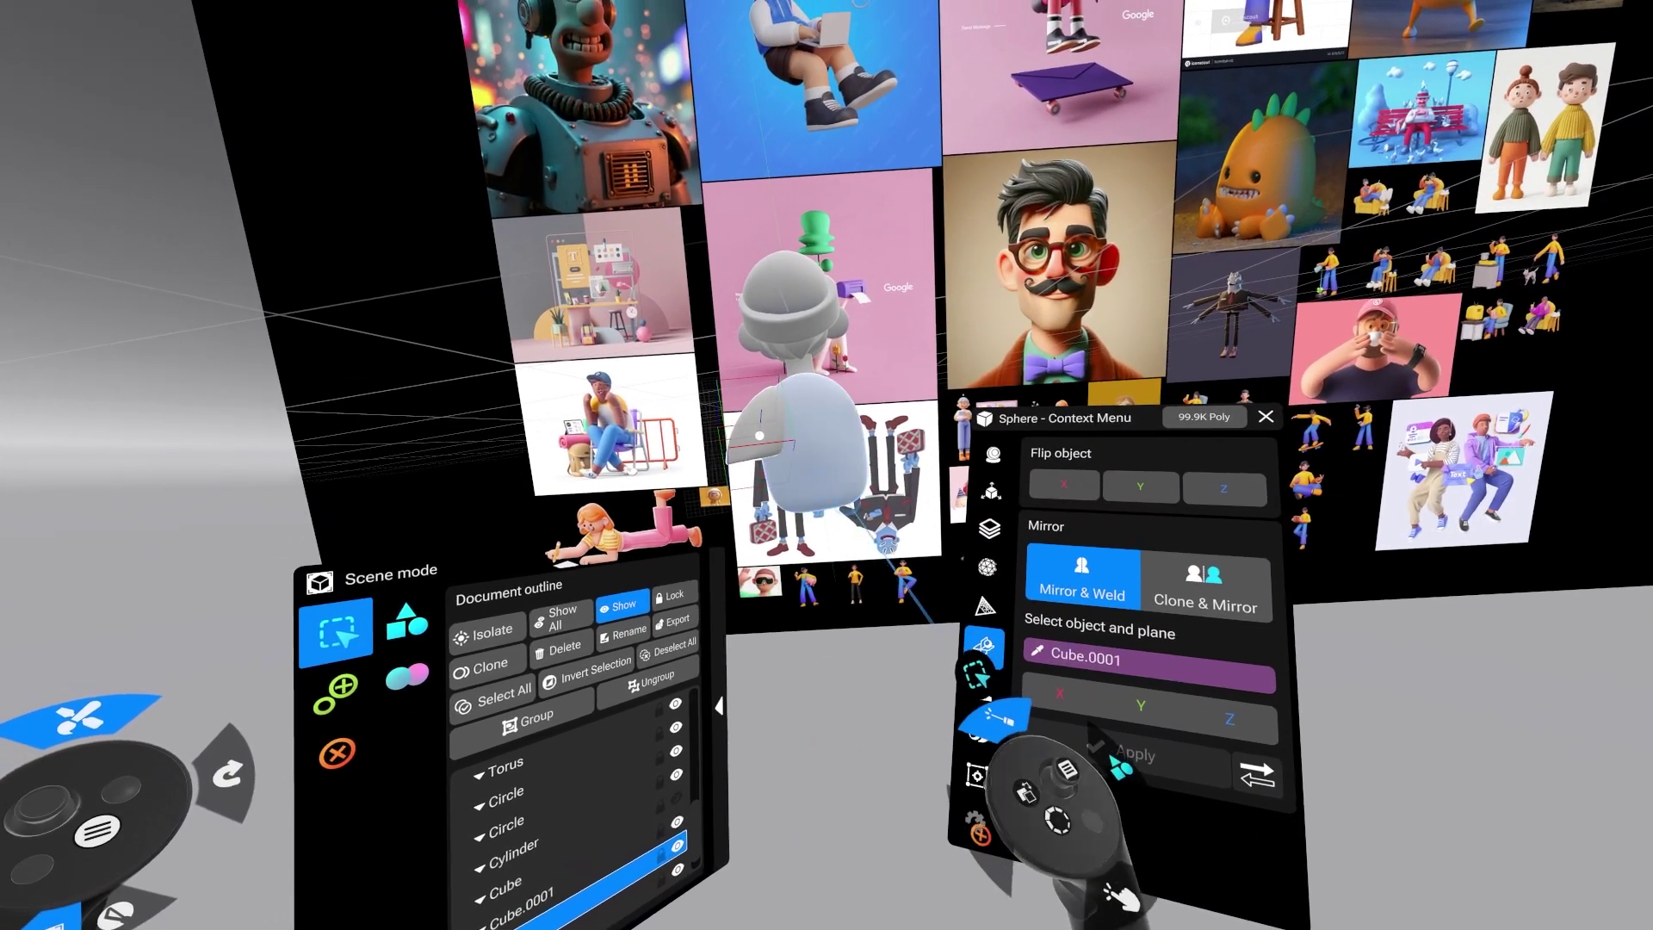
pyautogui.click(1058, 695)
pyautogui.click(1068, 758)
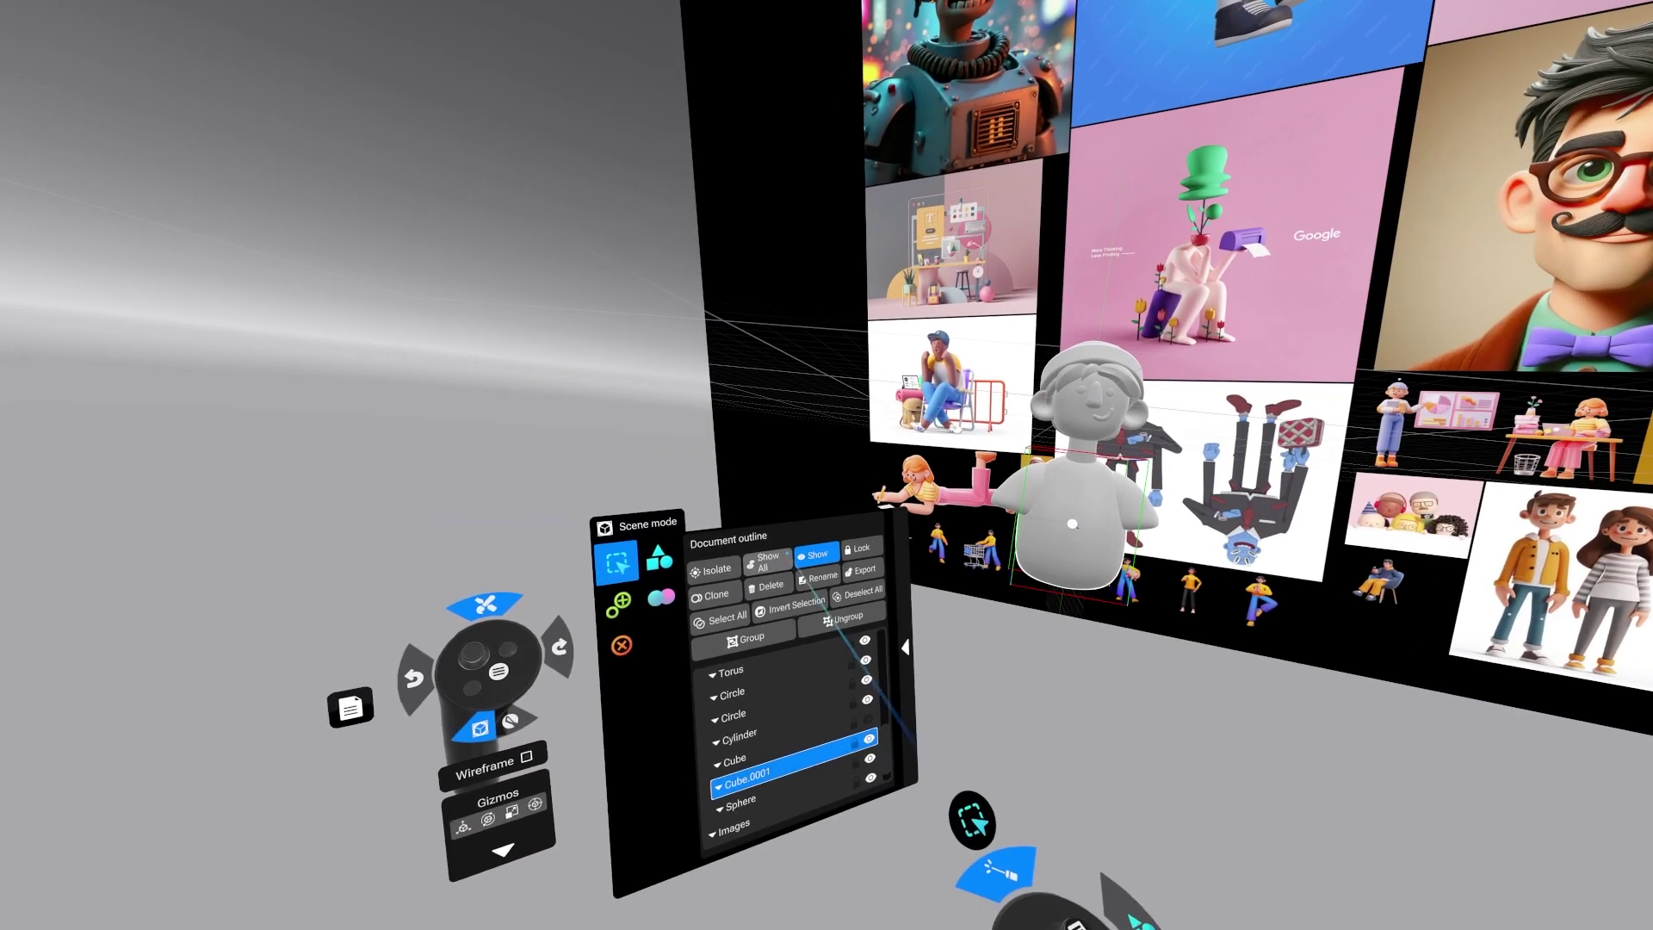
# Shape the shirt's neckline and lower hem with the Trim brush.
pyautogui.click(737, 594)
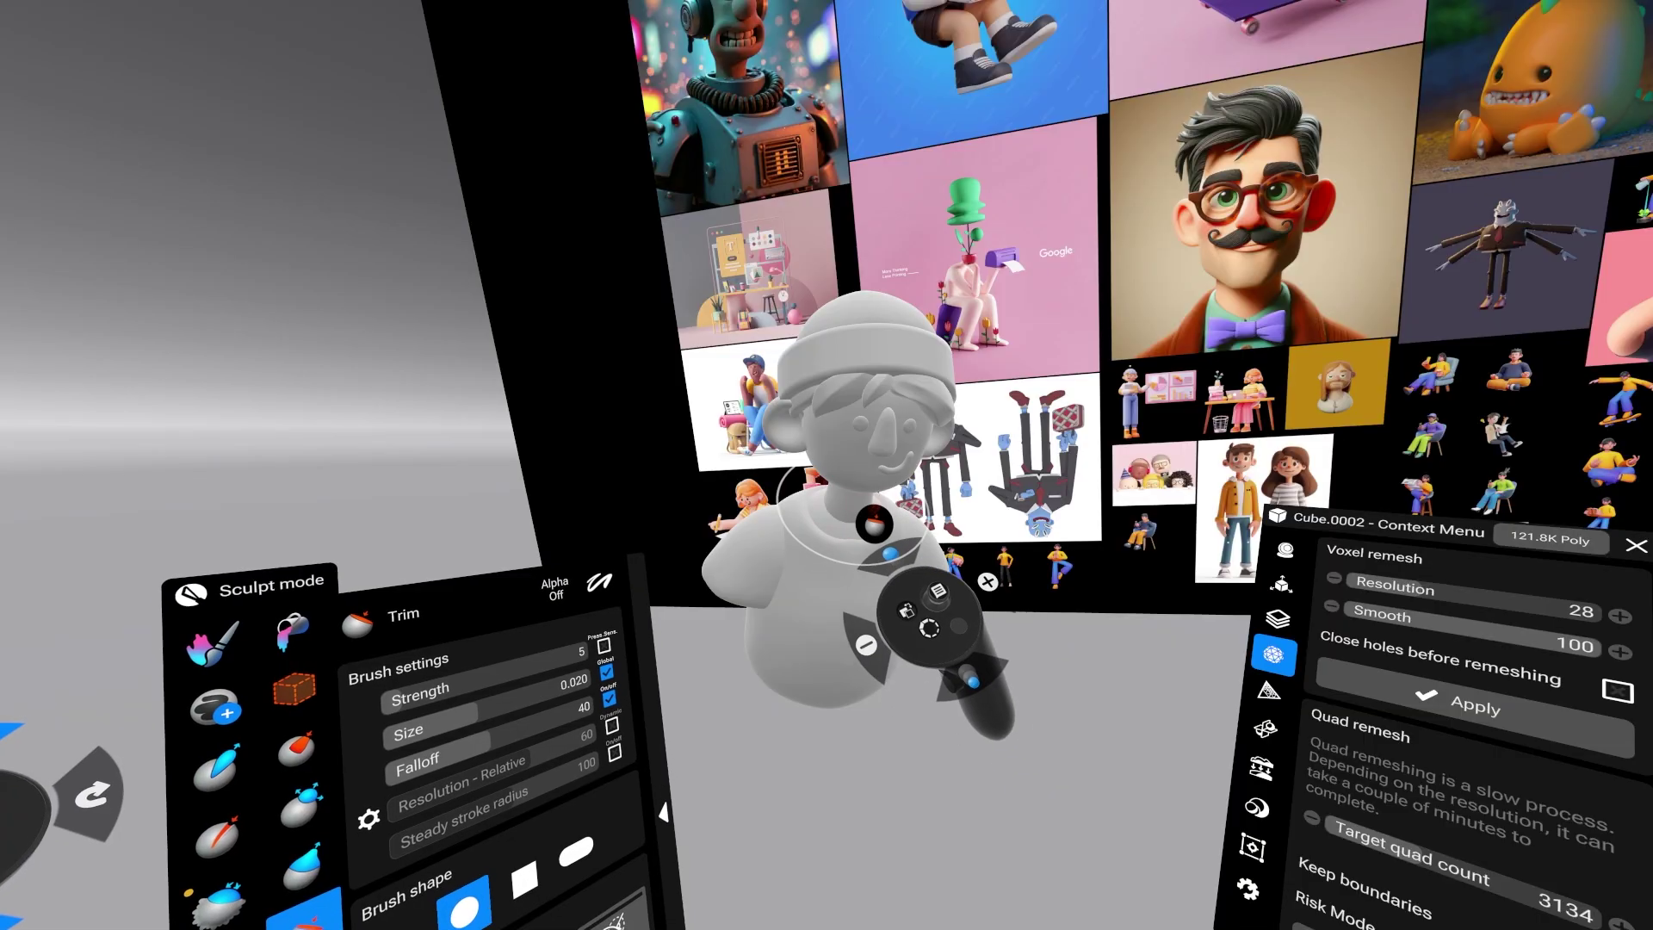
pyautogui.moveTo(880, 553)
pyautogui.mouseDown(button='middle')
pyautogui.moveTo(884, 597)
pyautogui.moveTo(1084, 657)
pyautogui.mouseUp(button='middle')
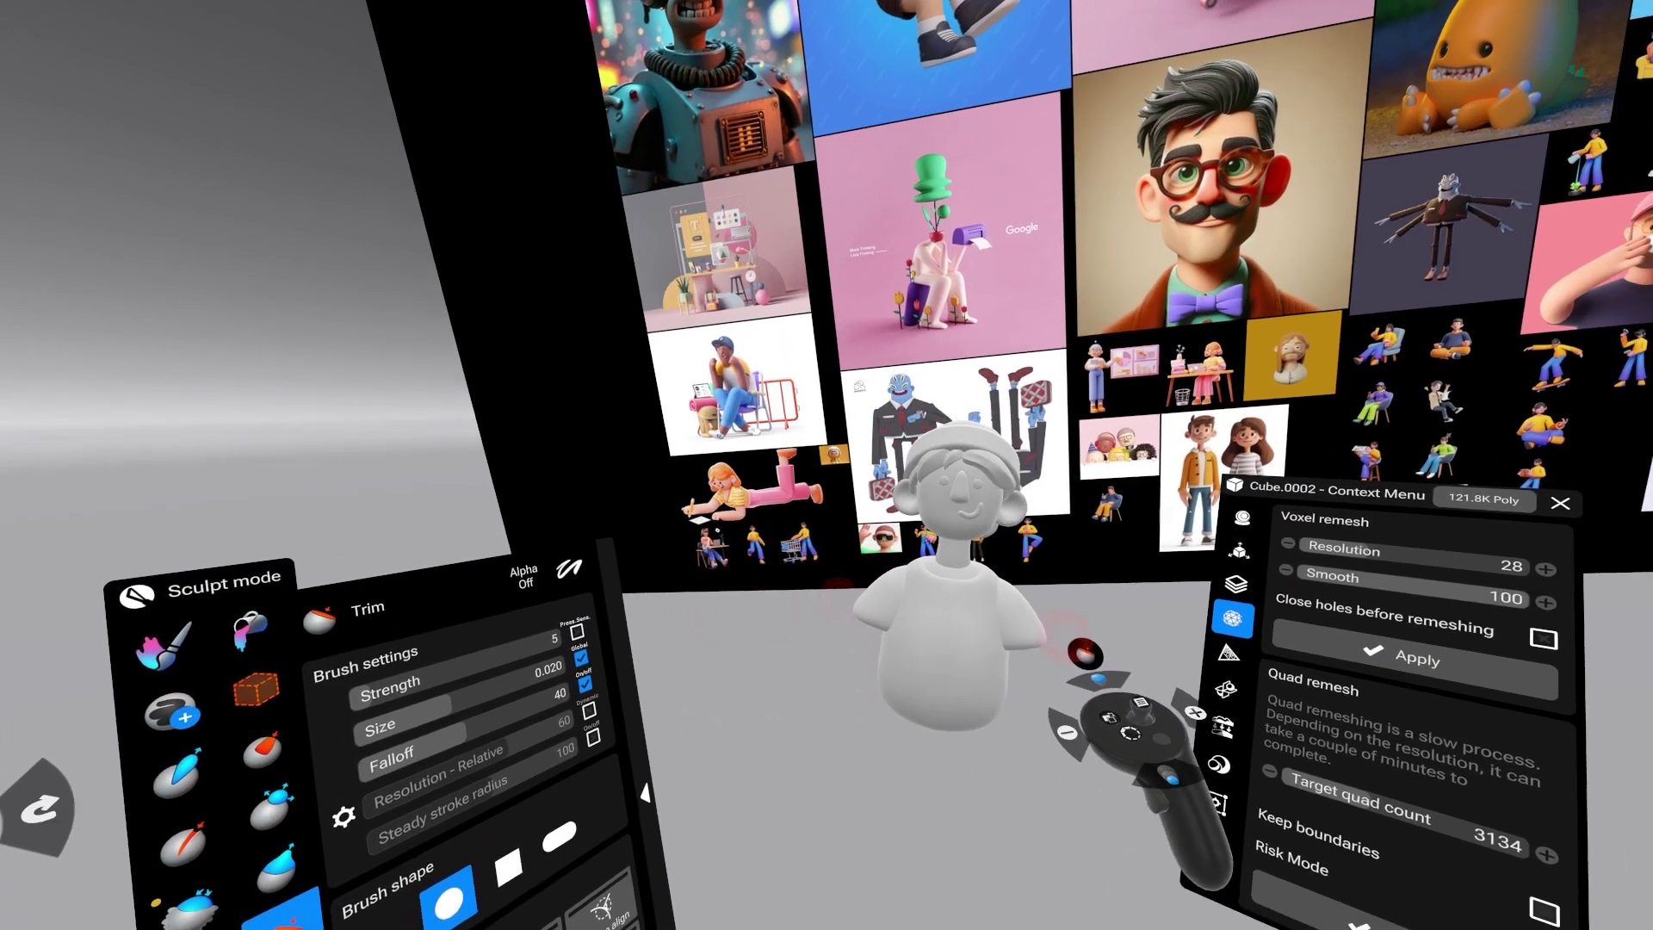
pyautogui.moveTo(965, 614); pyautogui.dragTo(920, 592, button='middle')
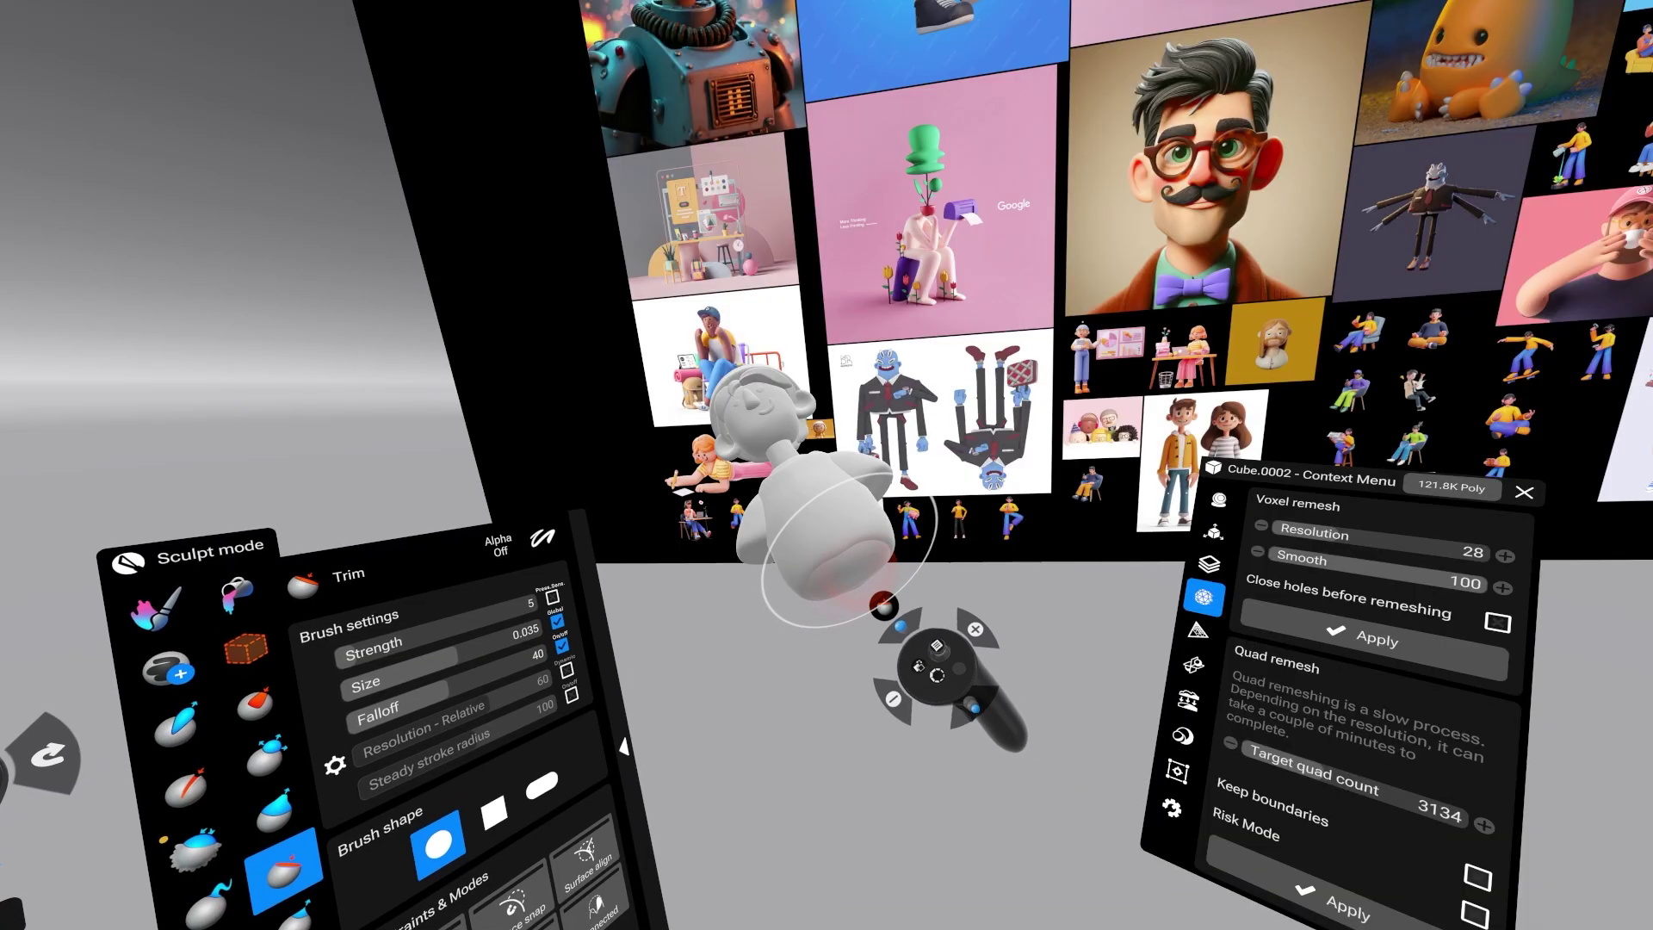
pyautogui.moveTo(883, 606)
pyautogui.mouseDown(button='middle')
pyautogui.moveTo(933, 579)
pyautogui.moveTo(930, 663)
pyautogui.moveTo(1071, 637)
pyautogui.moveTo(934, 607)
pyautogui.mouseUp(button='middle')
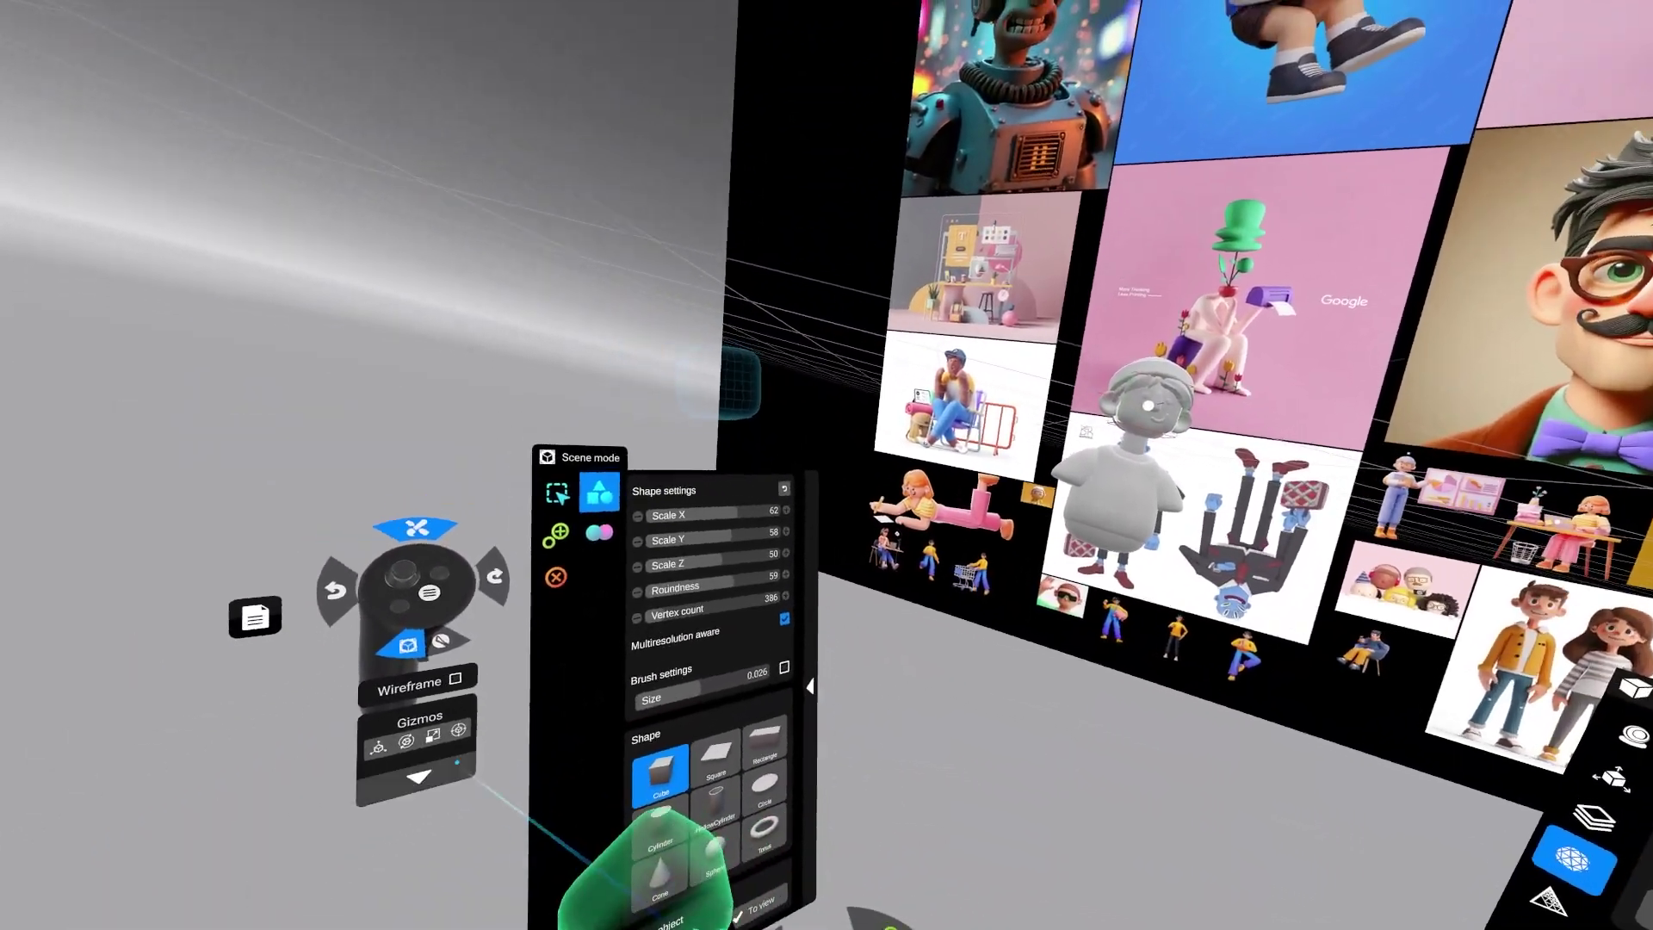
# Place a rounded cube with Scale X 62 and Scale Y 58 as the hips and add a cylinder leg beneath it.
pyautogui.click(638, 704)
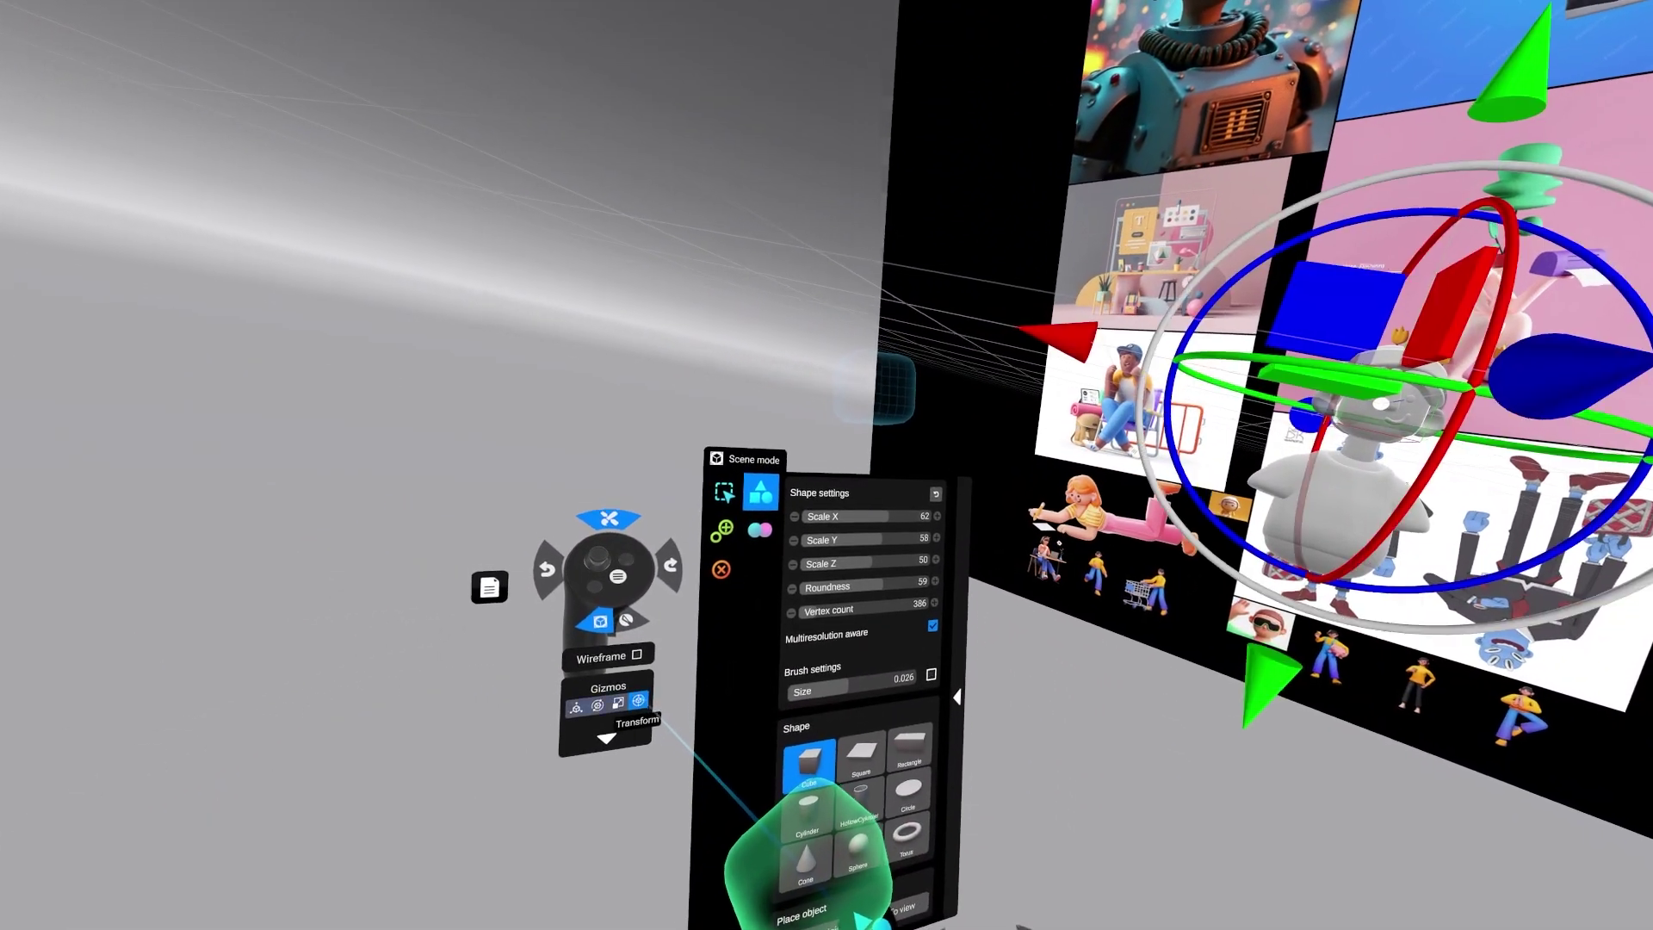
pyautogui.moveTo(1029, 336); pyautogui.dragTo(1223, 288)
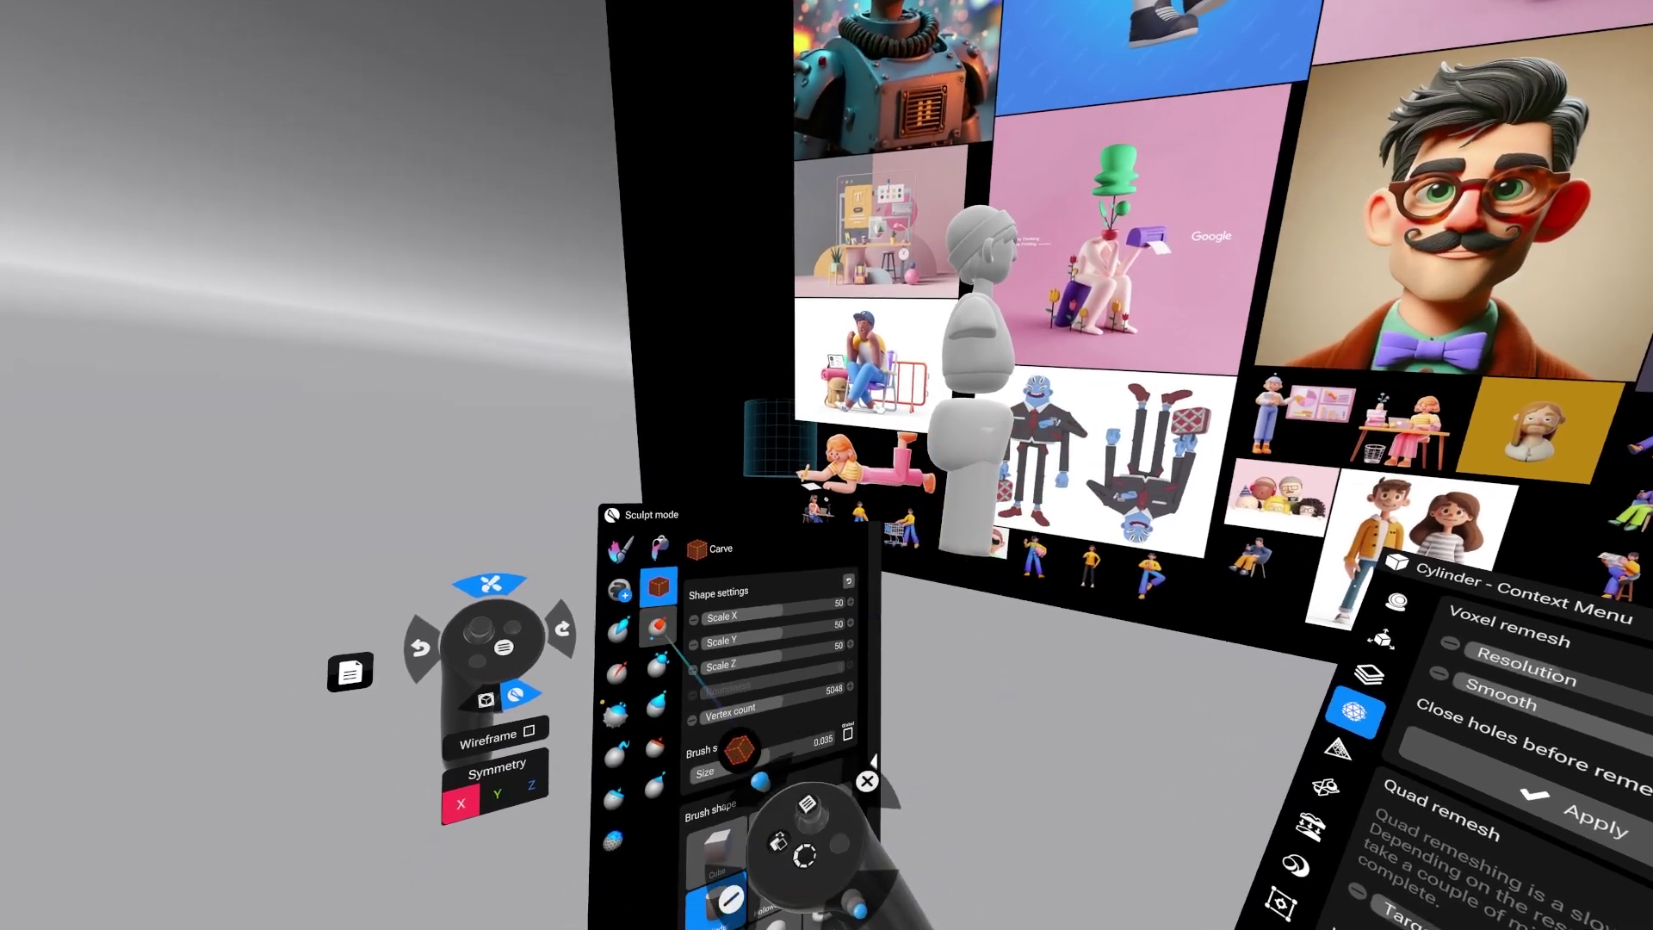
pyautogui.click(639, 729)
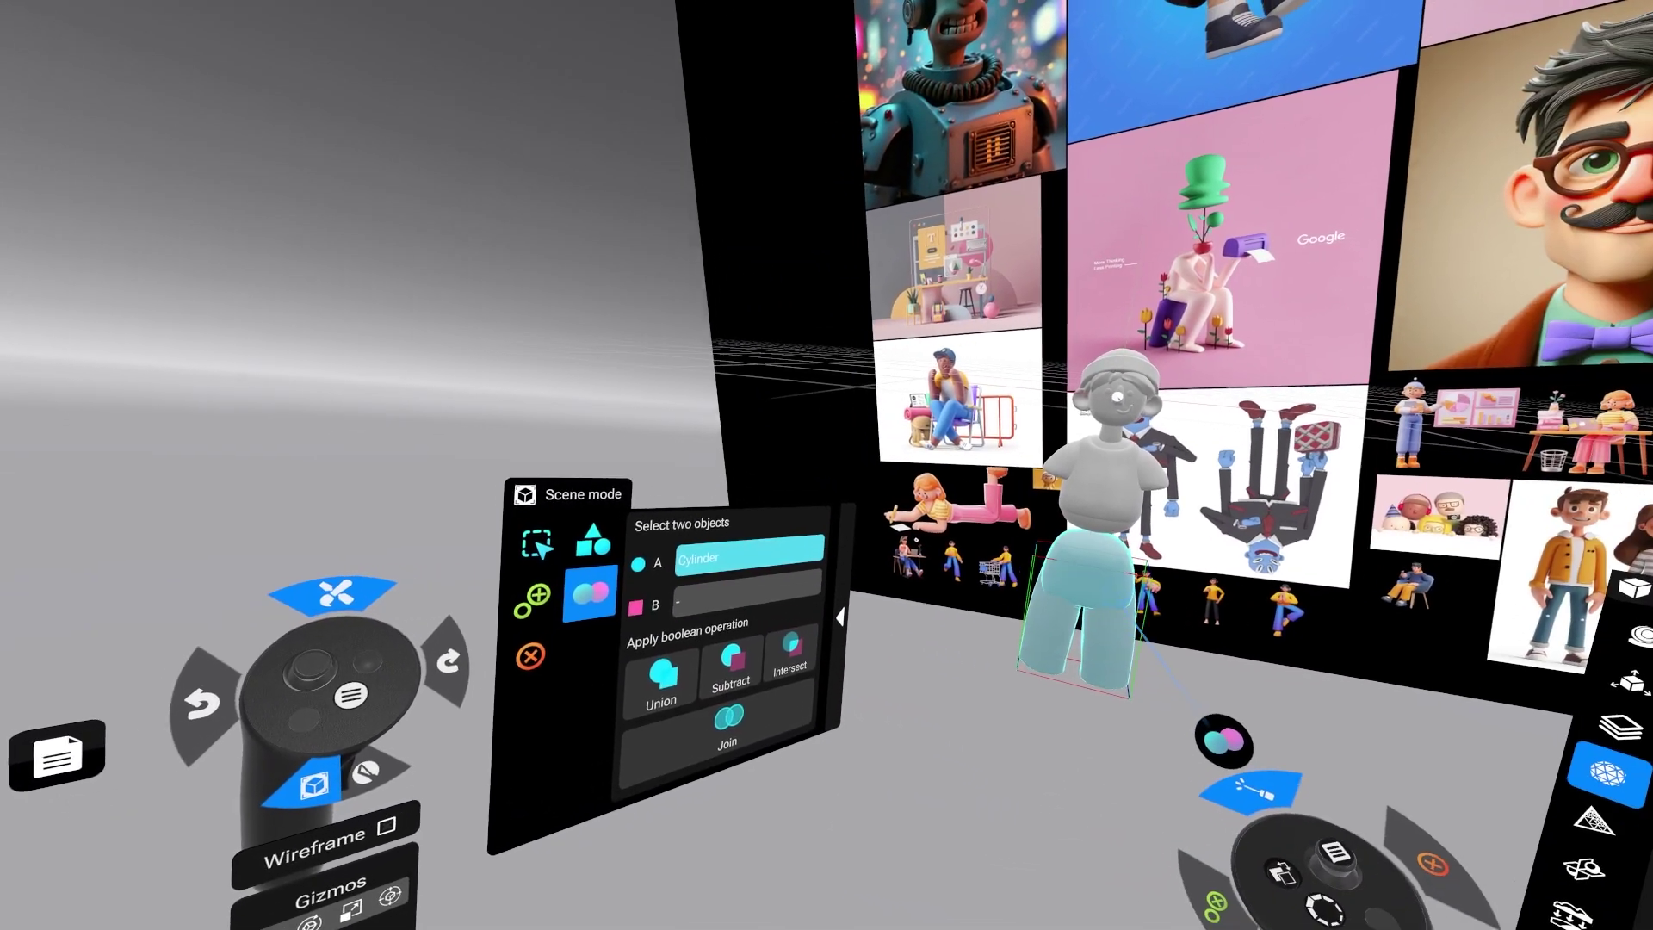
# Union the hips cube with the leg cylinders and refine the trousers with the Trim and Move brushes.
pyautogui.click(1123, 606)
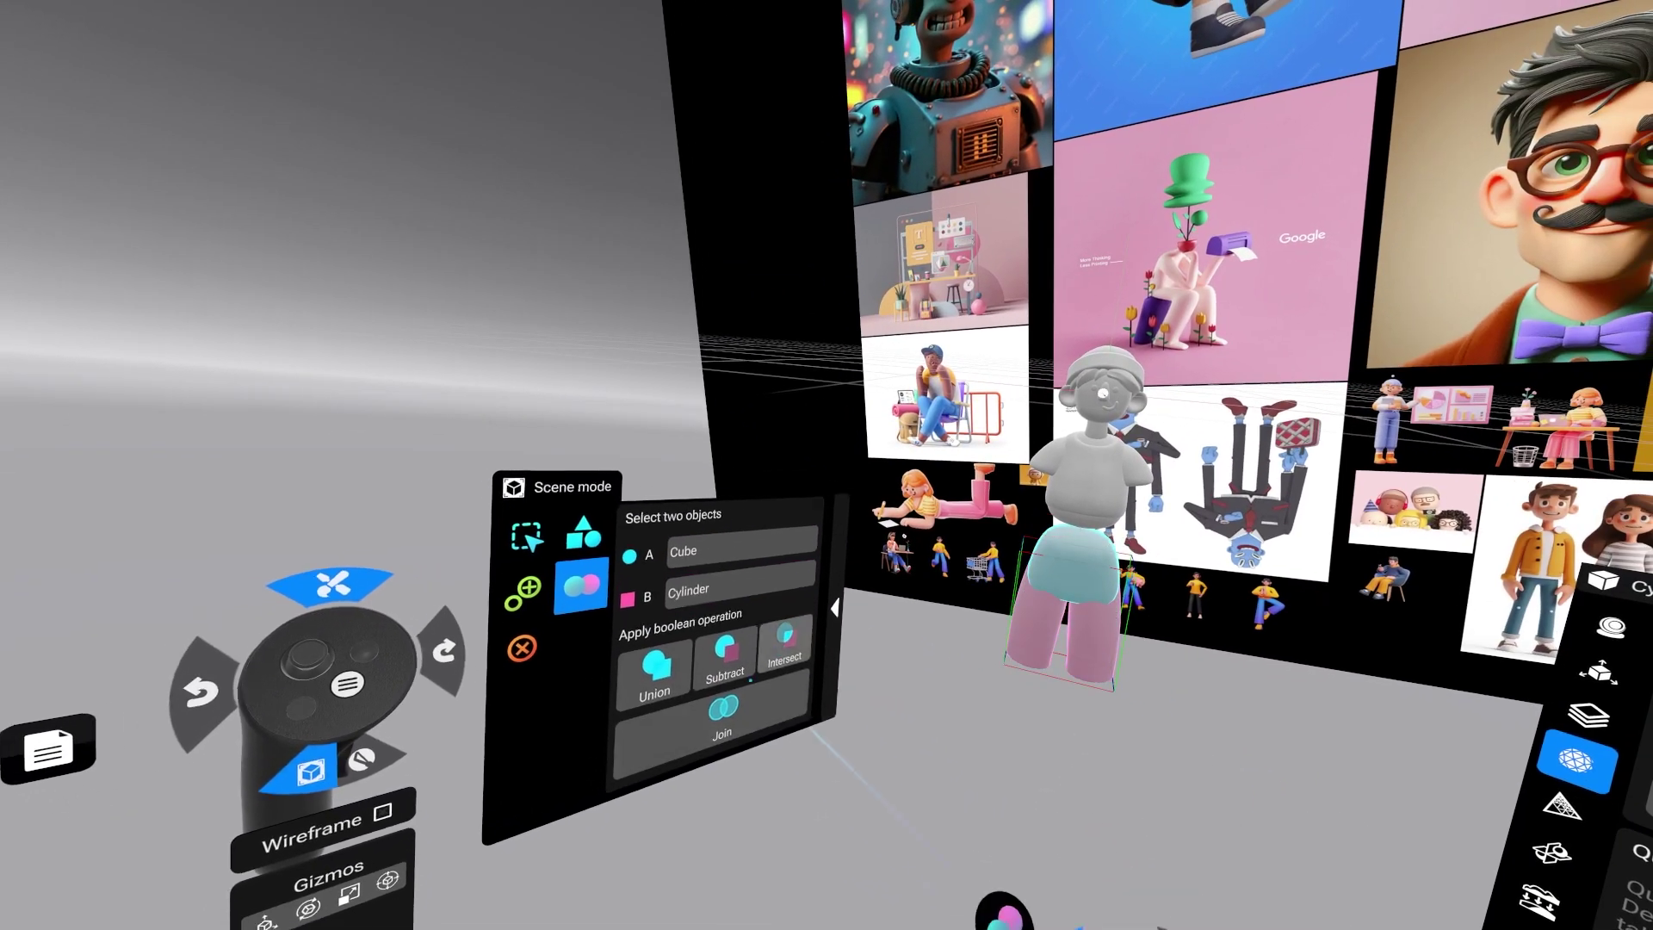
pyautogui.click(662, 684)
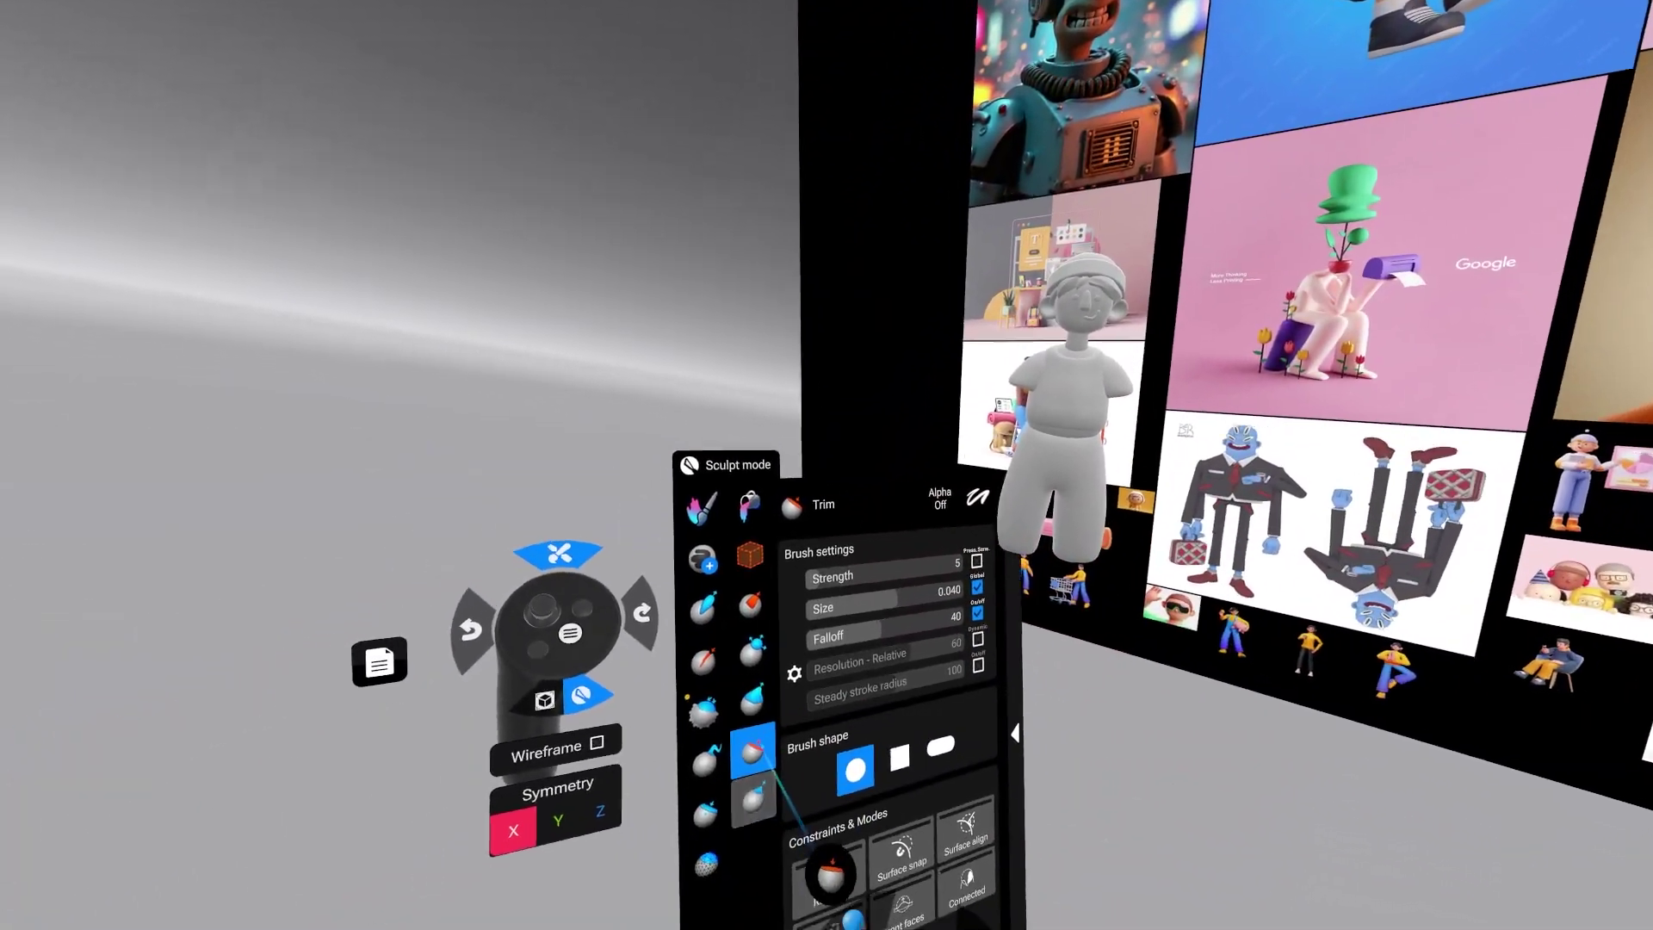
pyautogui.click(751, 699)
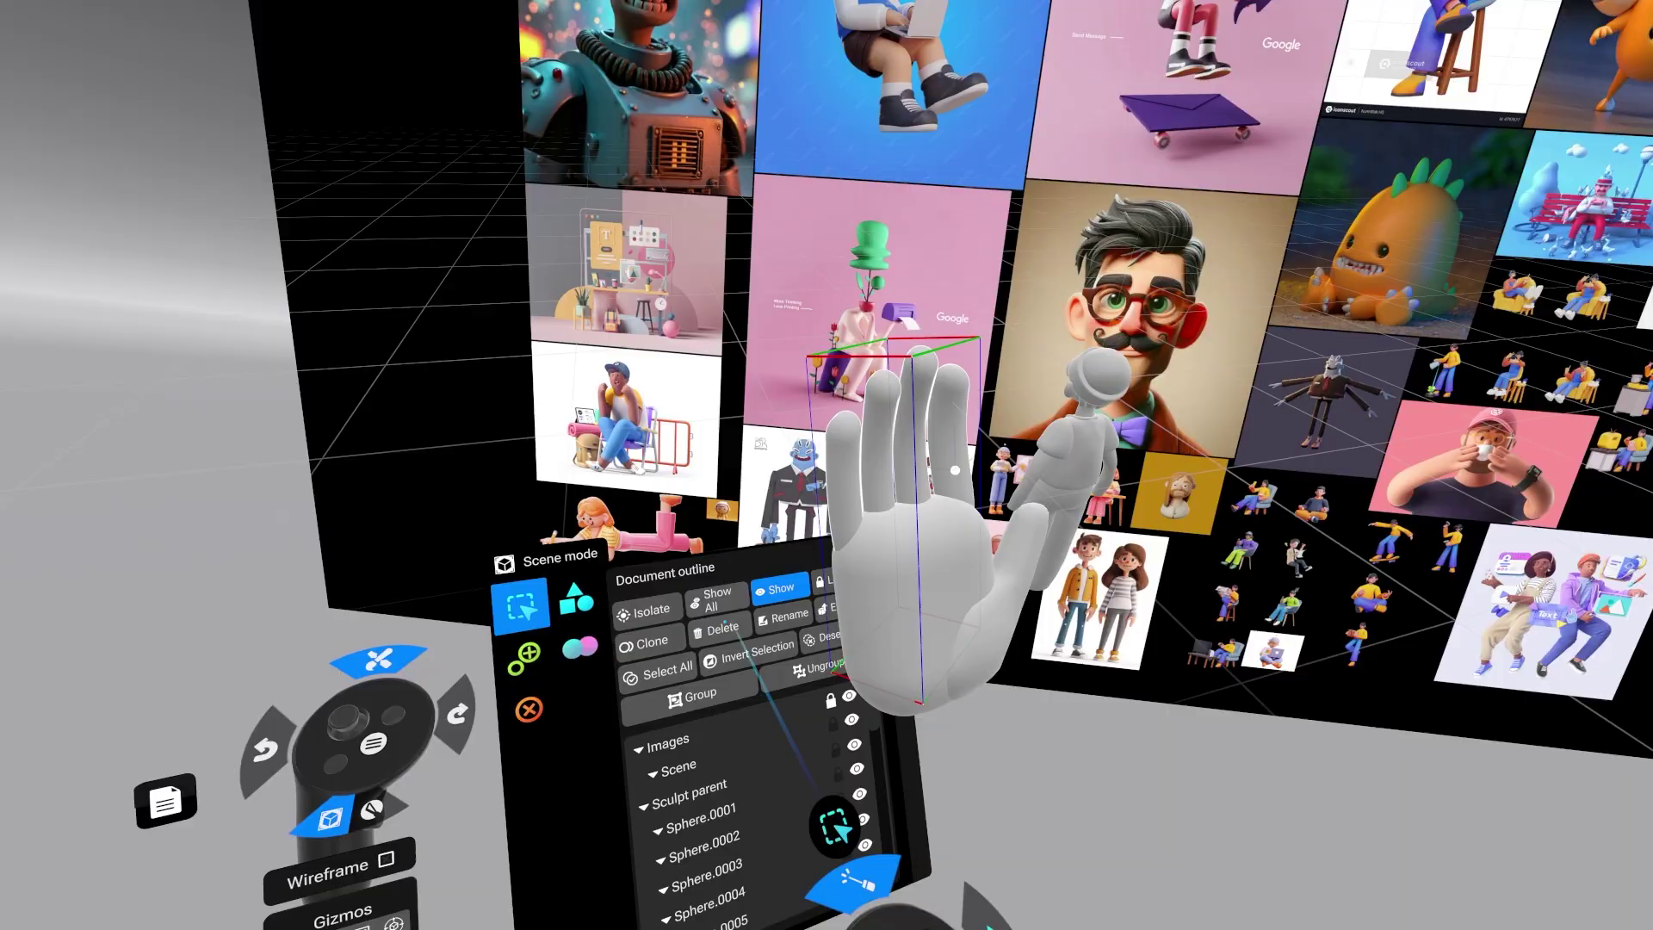
# Union the fingers with the palm and refine the hand's shape with the Move brush.
pyautogui.click(700, 568)
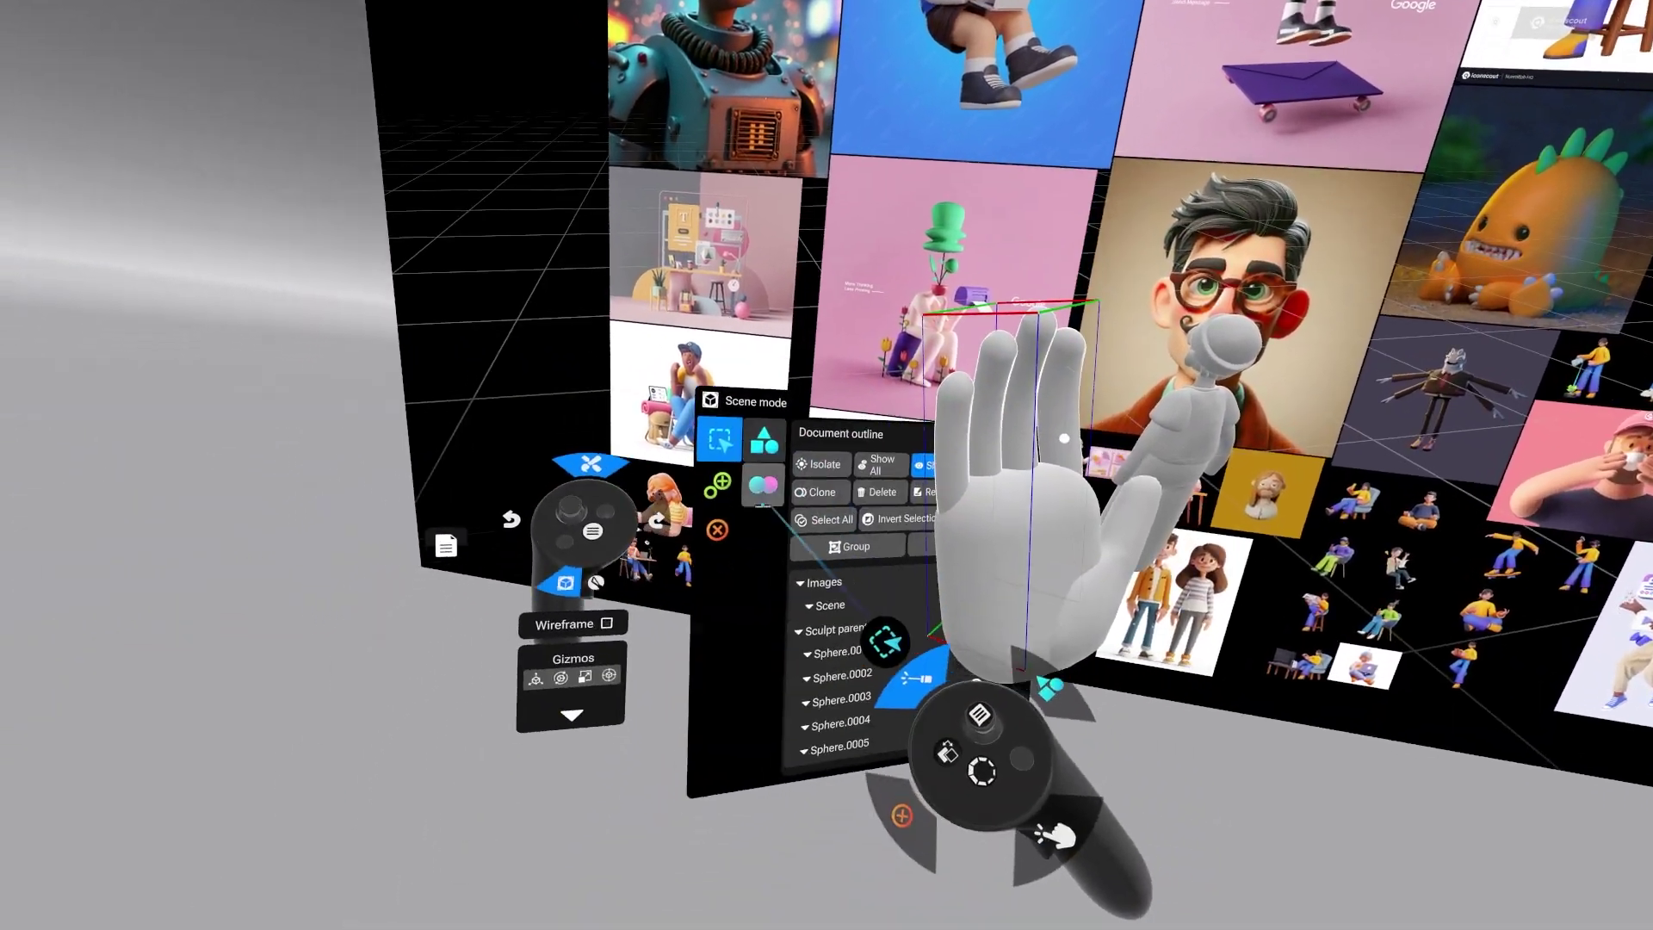
pyautogui.click(762, 514)
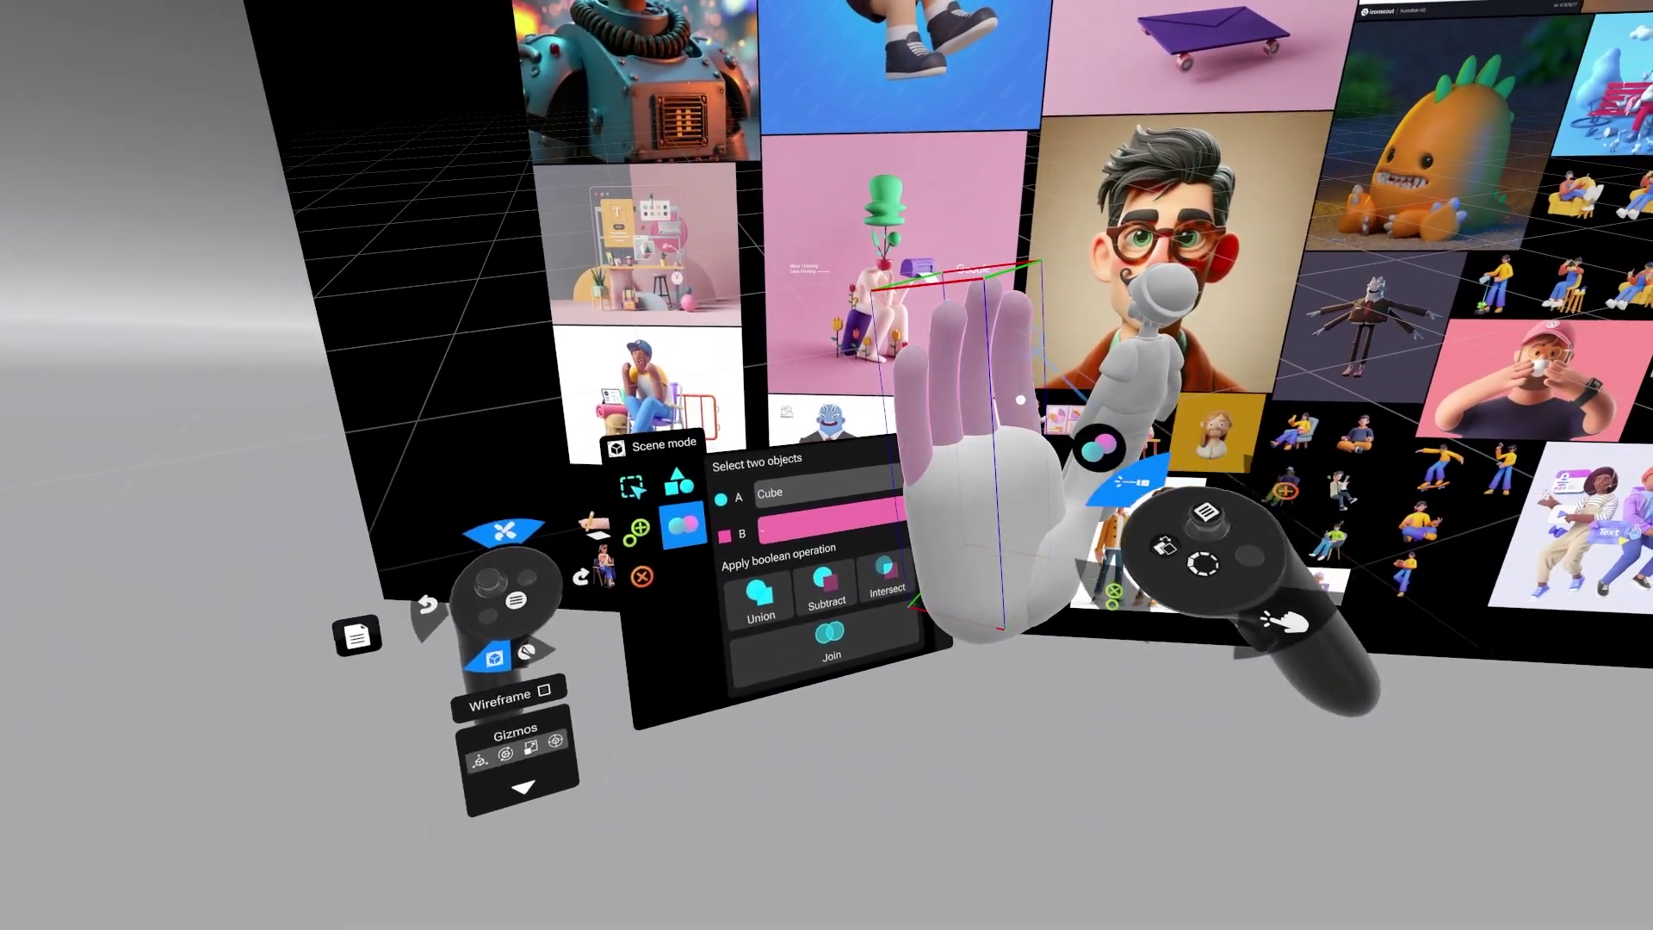
pyautogui.press('Tab')
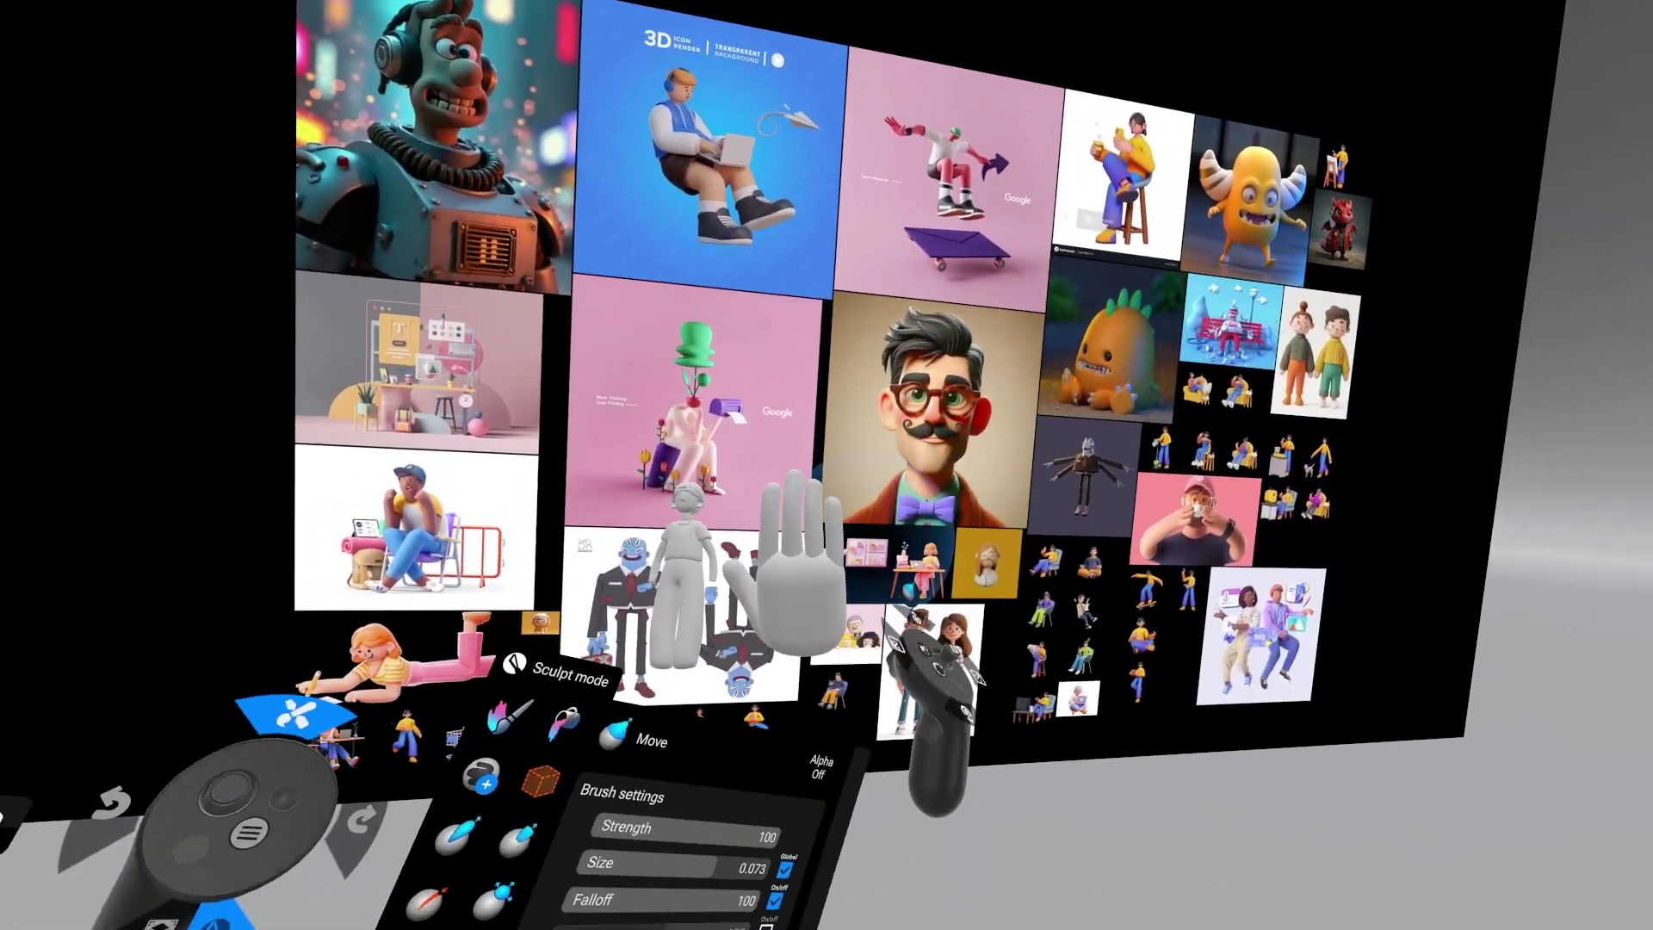
pyautogui.press('Tab')
pyautogui.press('Left')
pyautogui.press('Left')
# Position and adjust the shoe shapes beneath the trouser leg with the Transform gizmo.
pyautogui.click(1049, 430)
pyautogui.click(1024, 491)
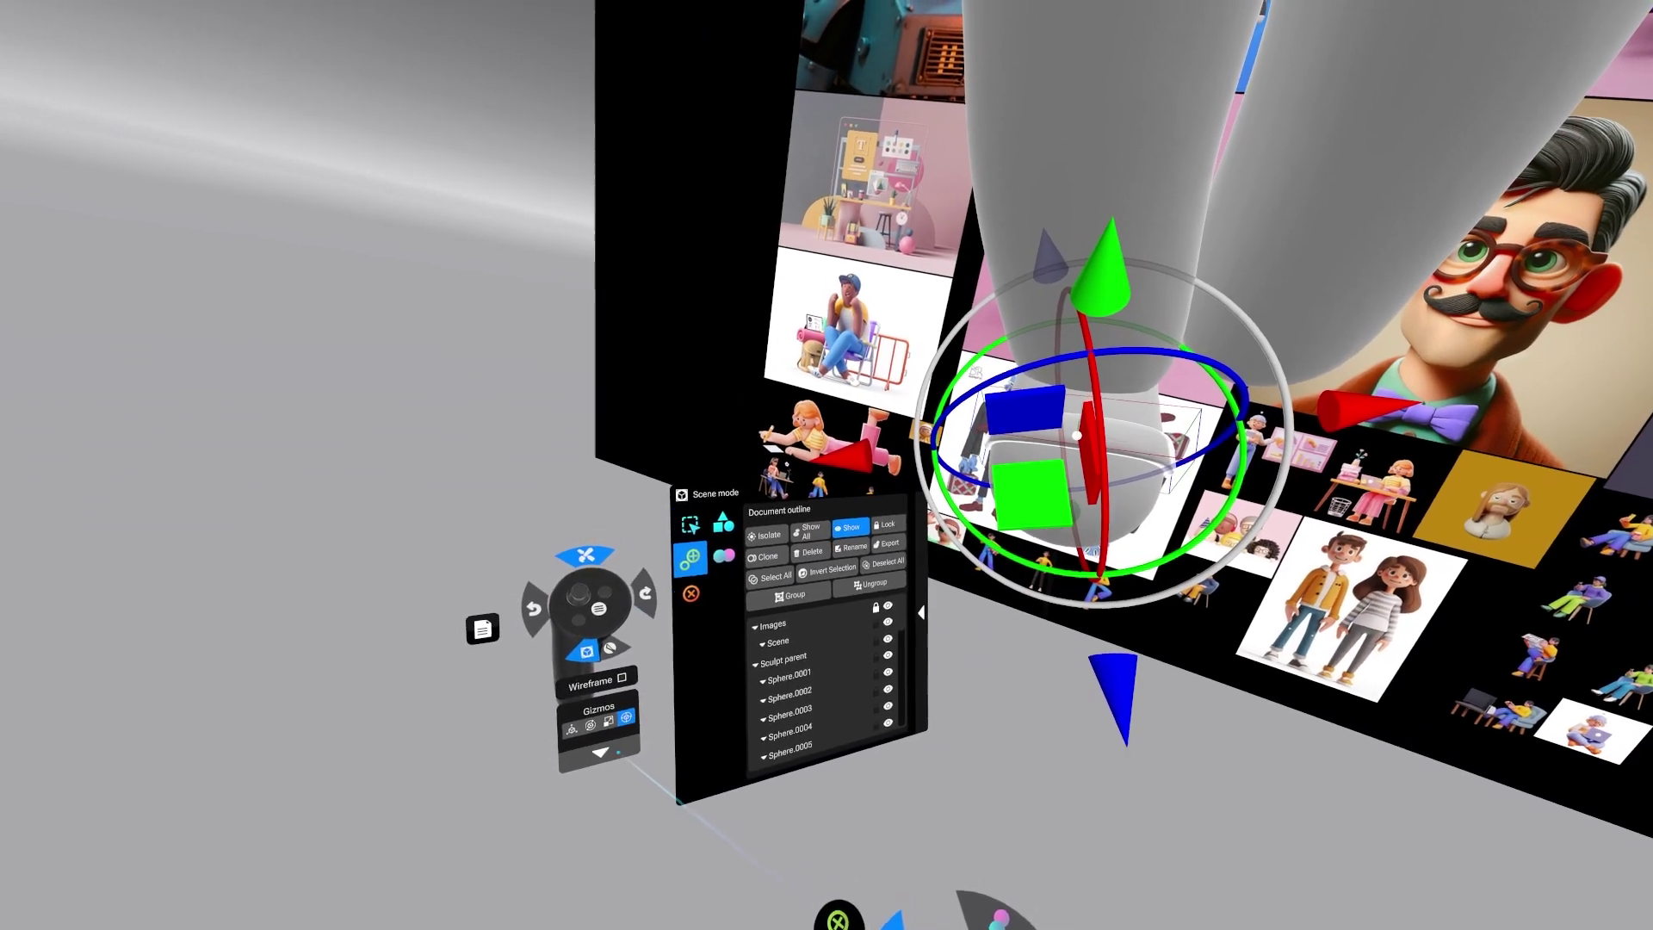
pyautogui.click(602, 752)
pyautogui.click(675, 707)
pyautogui.moveTo(1066, 655); pyautogui.dragTo(945, 652)
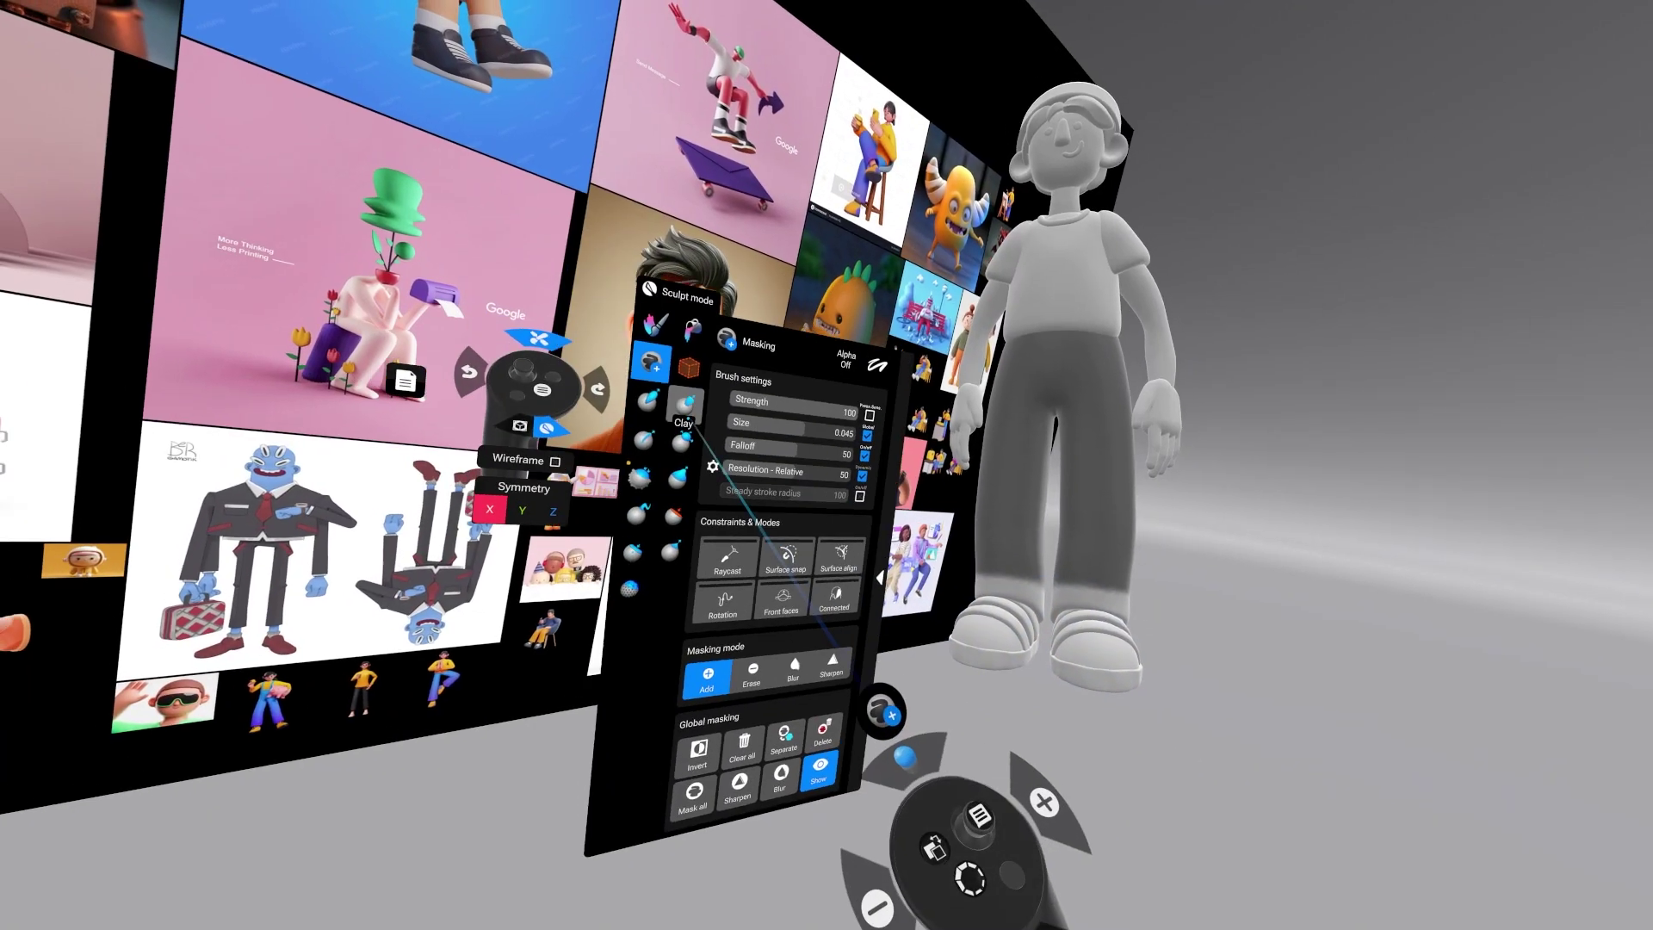
# Shape flared cuffs at the trousers' unmasked lower ends around the shoes, using the Clay and Move brushes.
pyautogui.click(686, 404)
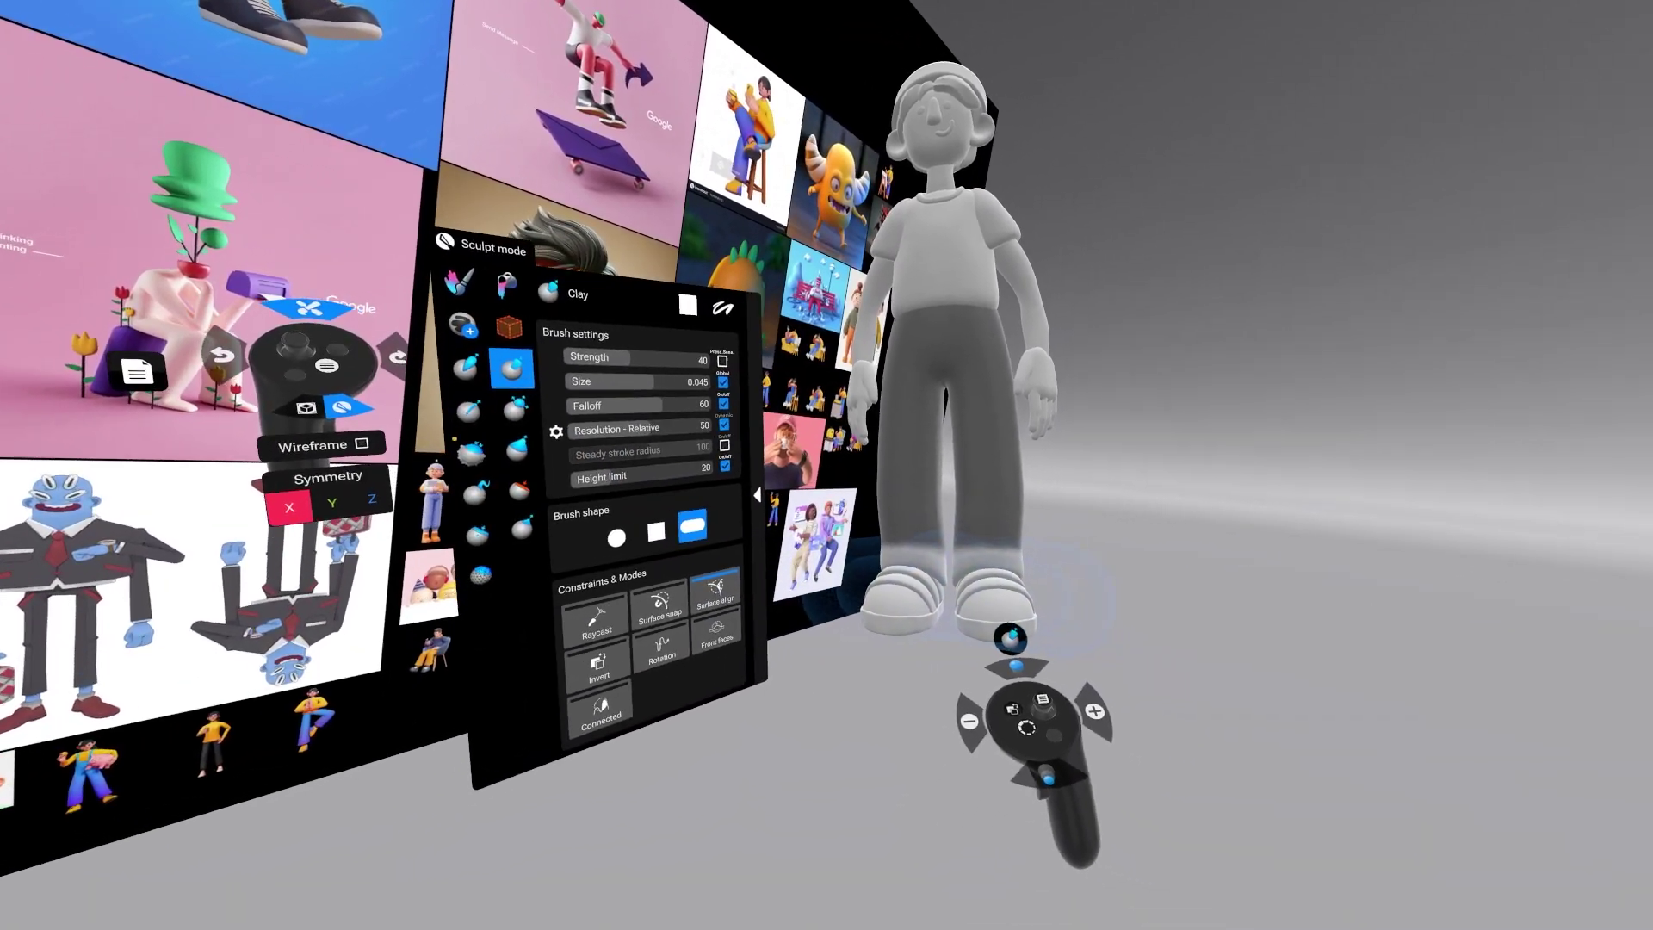
pyautogui.hotkey('ctrl', 'z')
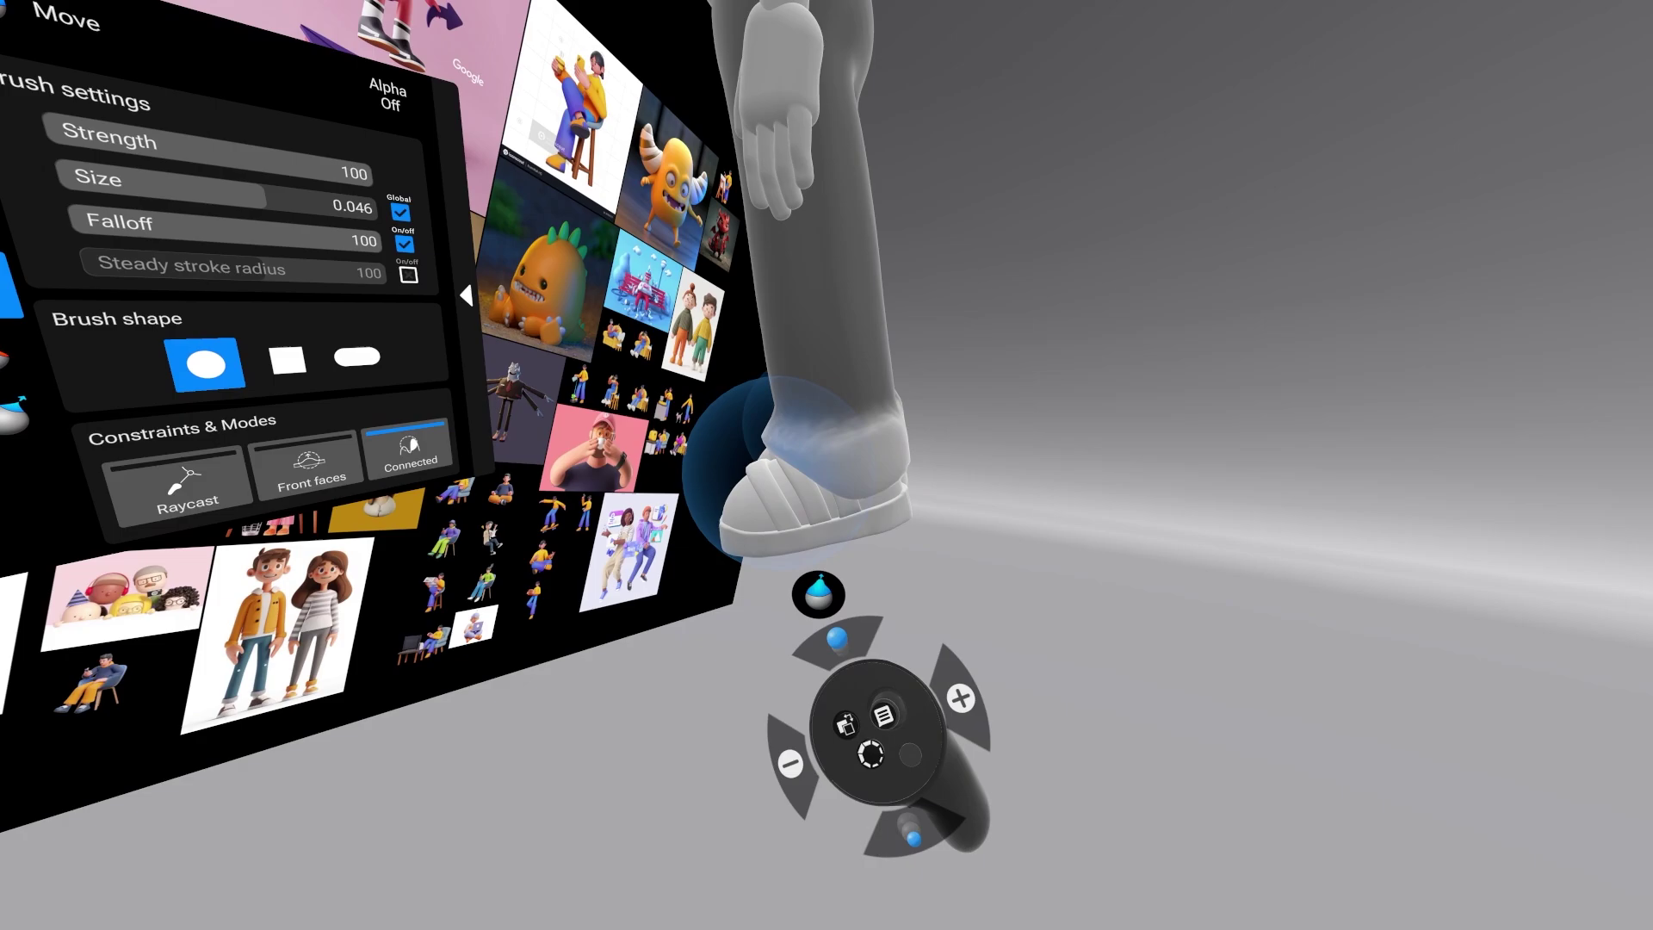
pyautogui.scroll(-3, 919, 685)
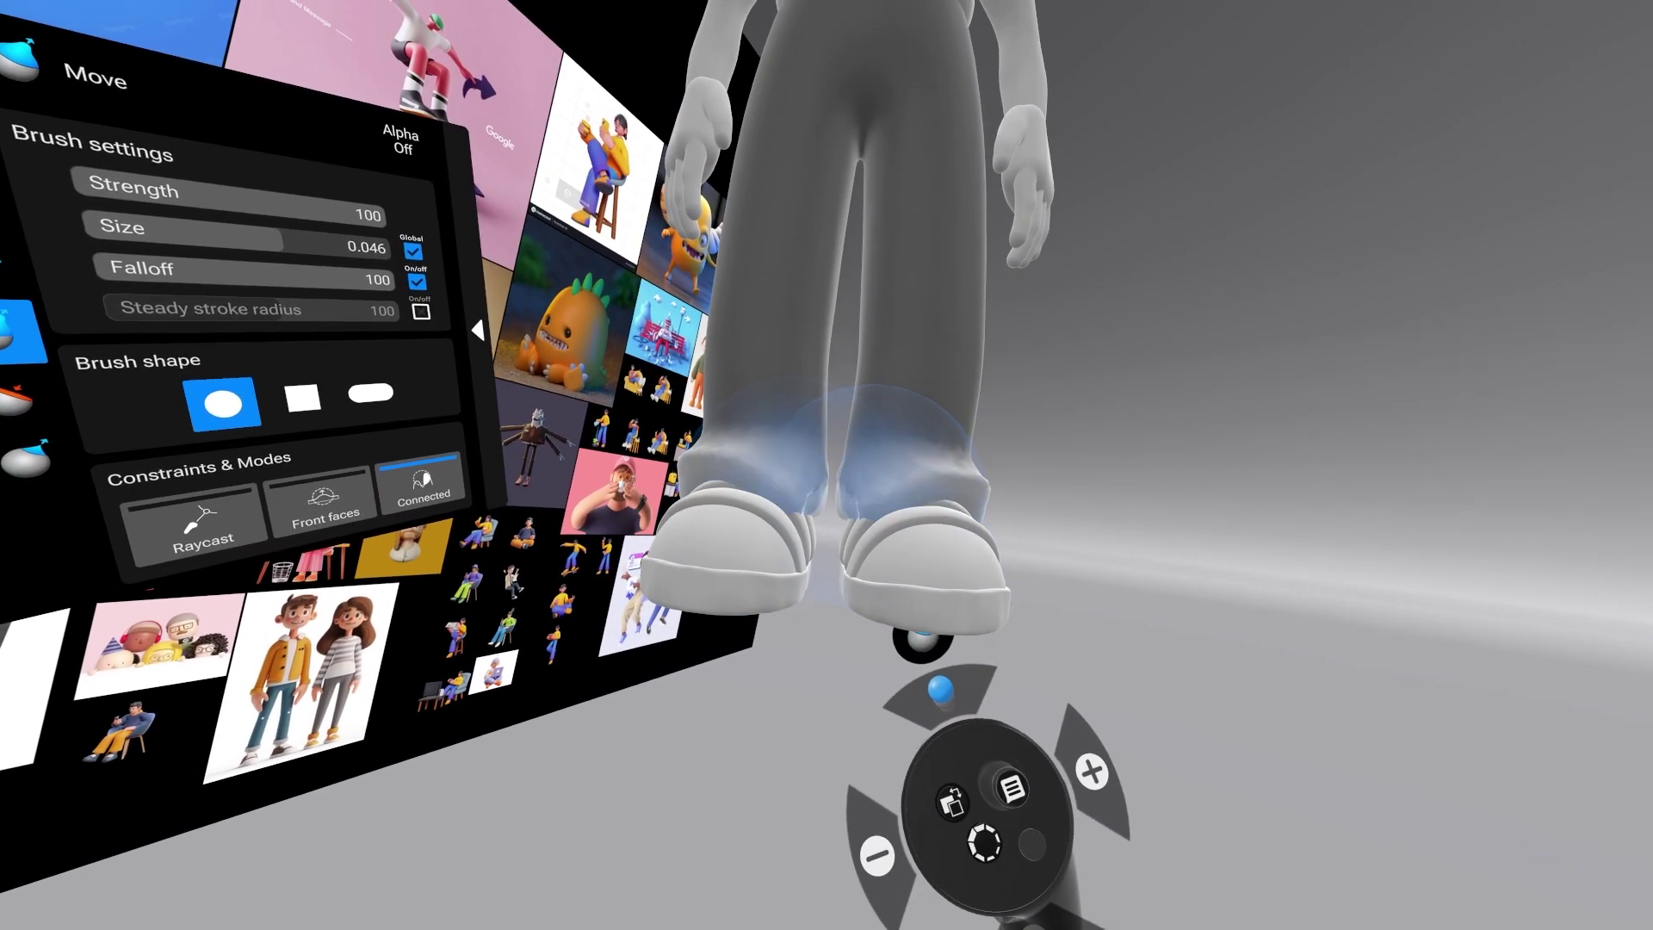
pyautogui.scroll(-2, 920, 684)
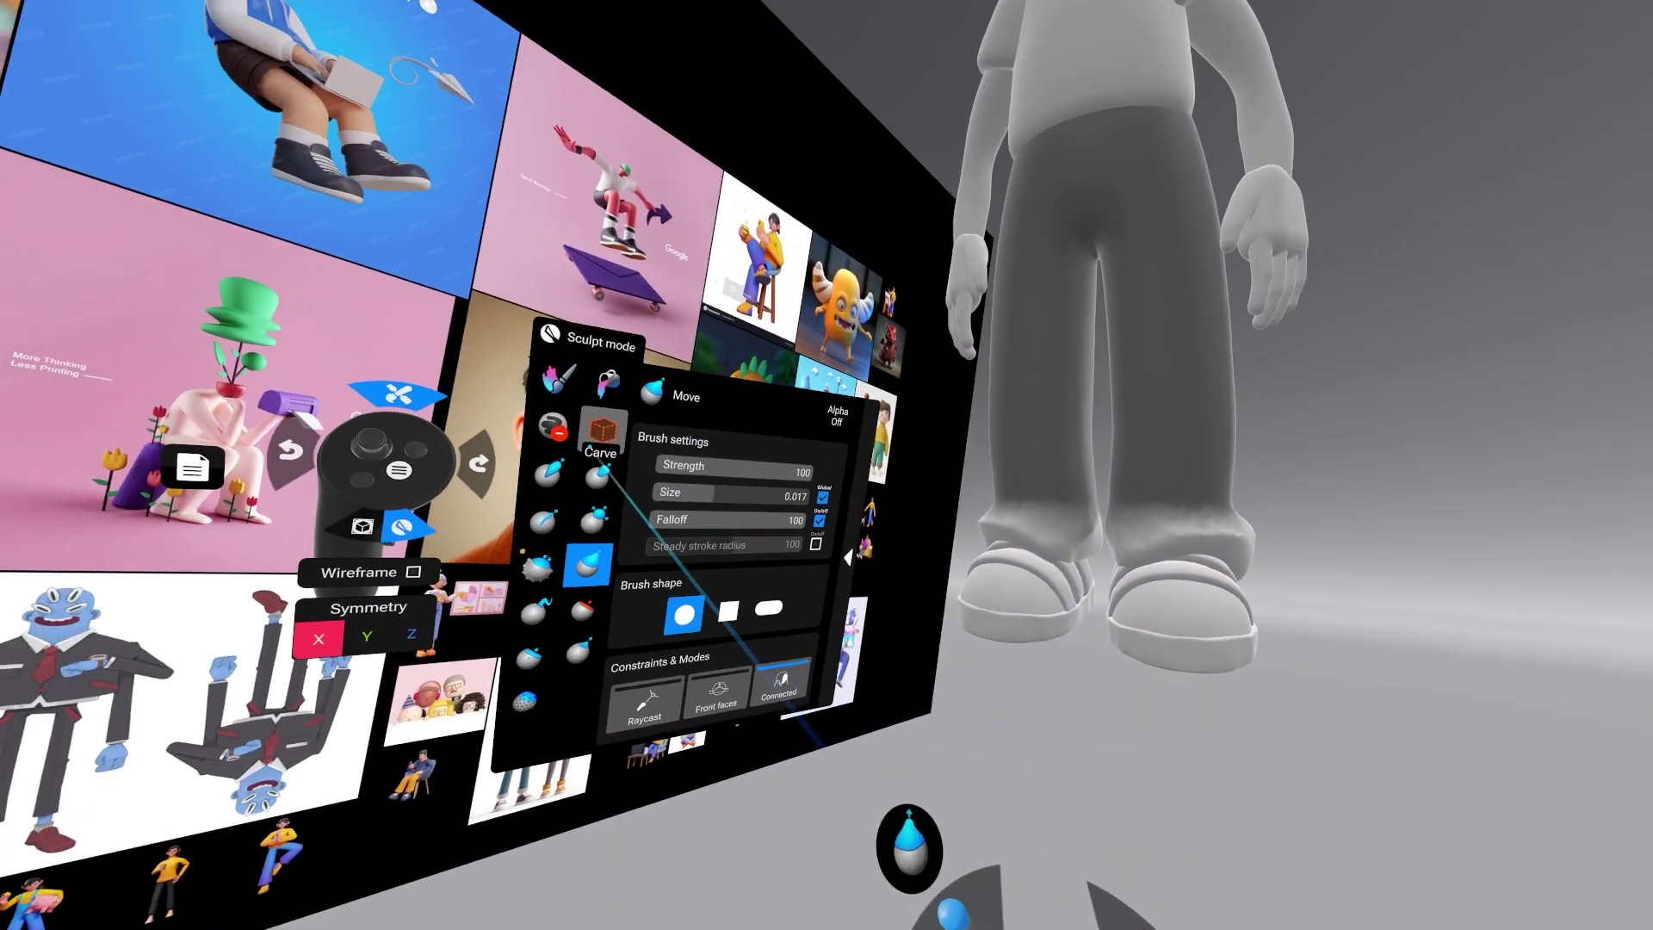
# Clear the trousers' mask and sharpen the cuff folds above the shoes with the Pinch brush, using both normal and inverted strokes.
pyautogui.click(553, 426)
pyautogui.click(774, 808)
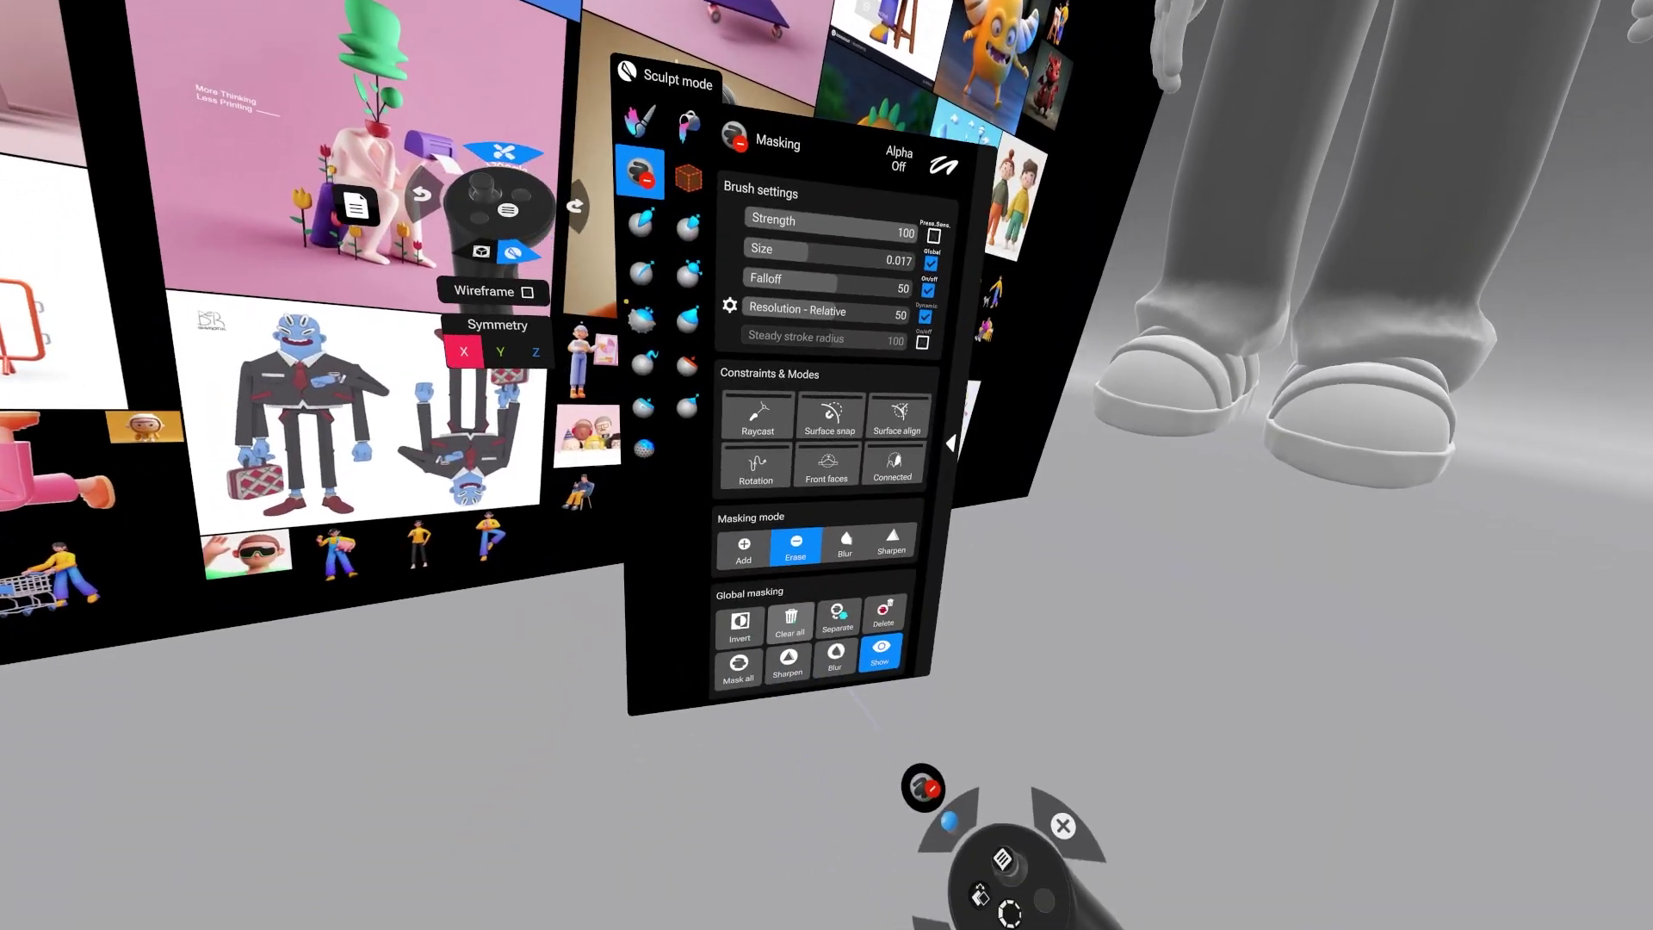
pyautogui.click(693, 560)
pyautogui.scroll(-3, 1033, 560)
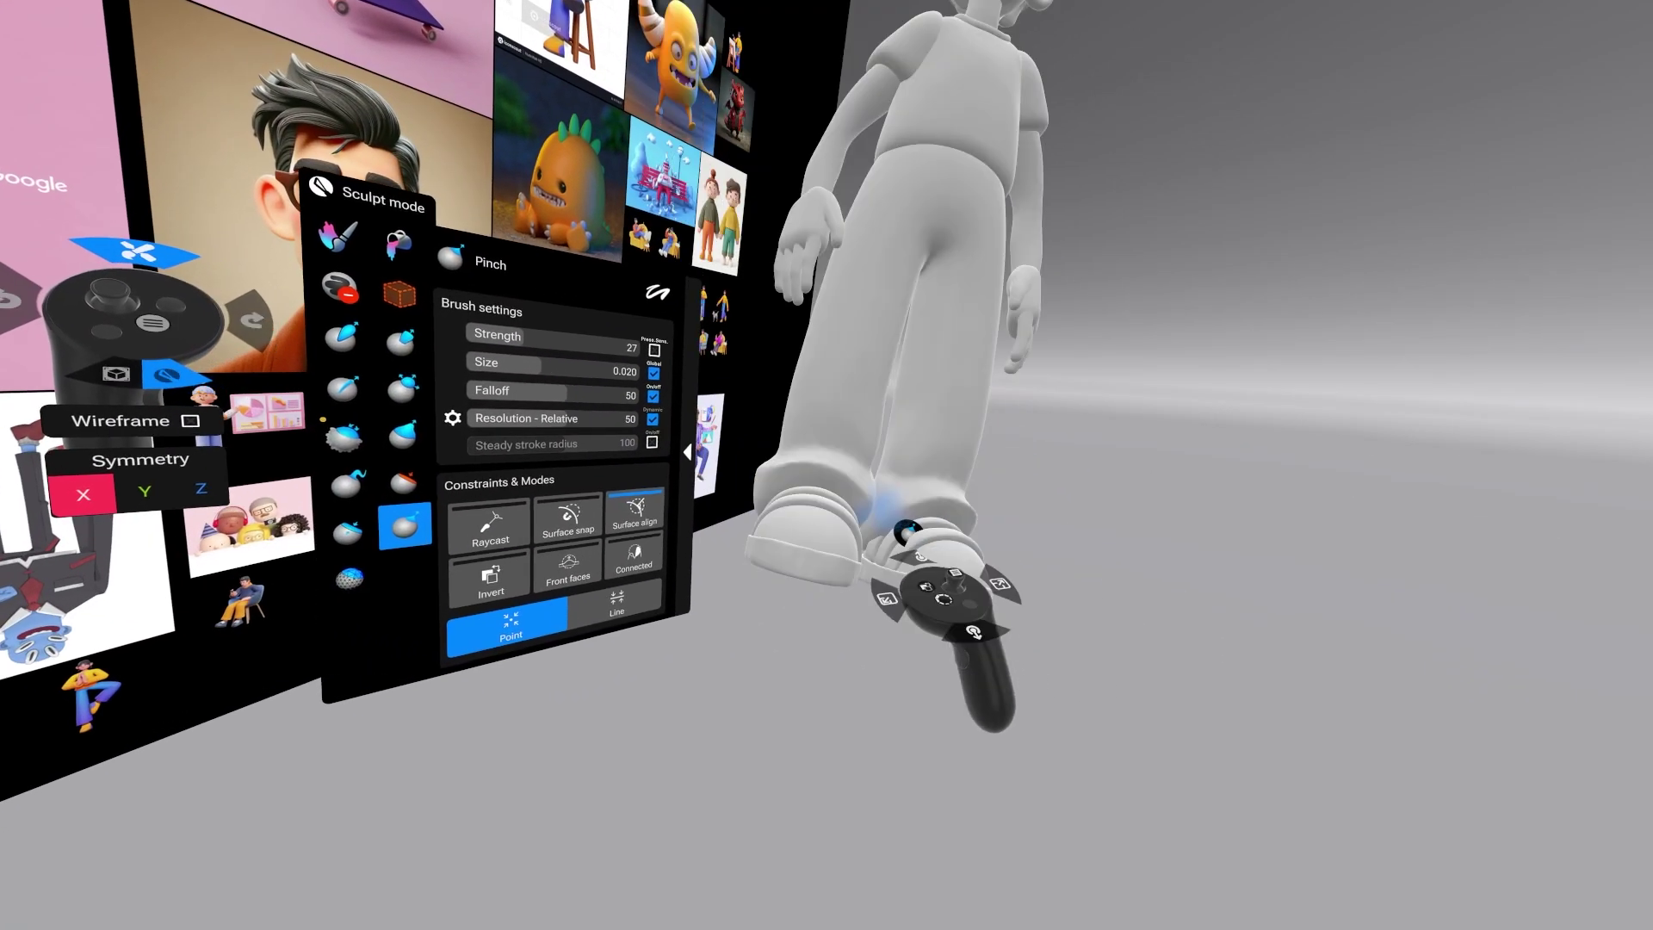
pyautogui.moveTo(942, 672); pyautogui.dragTo(880, 526, button='middle')
pyautogui.press('ctrl')
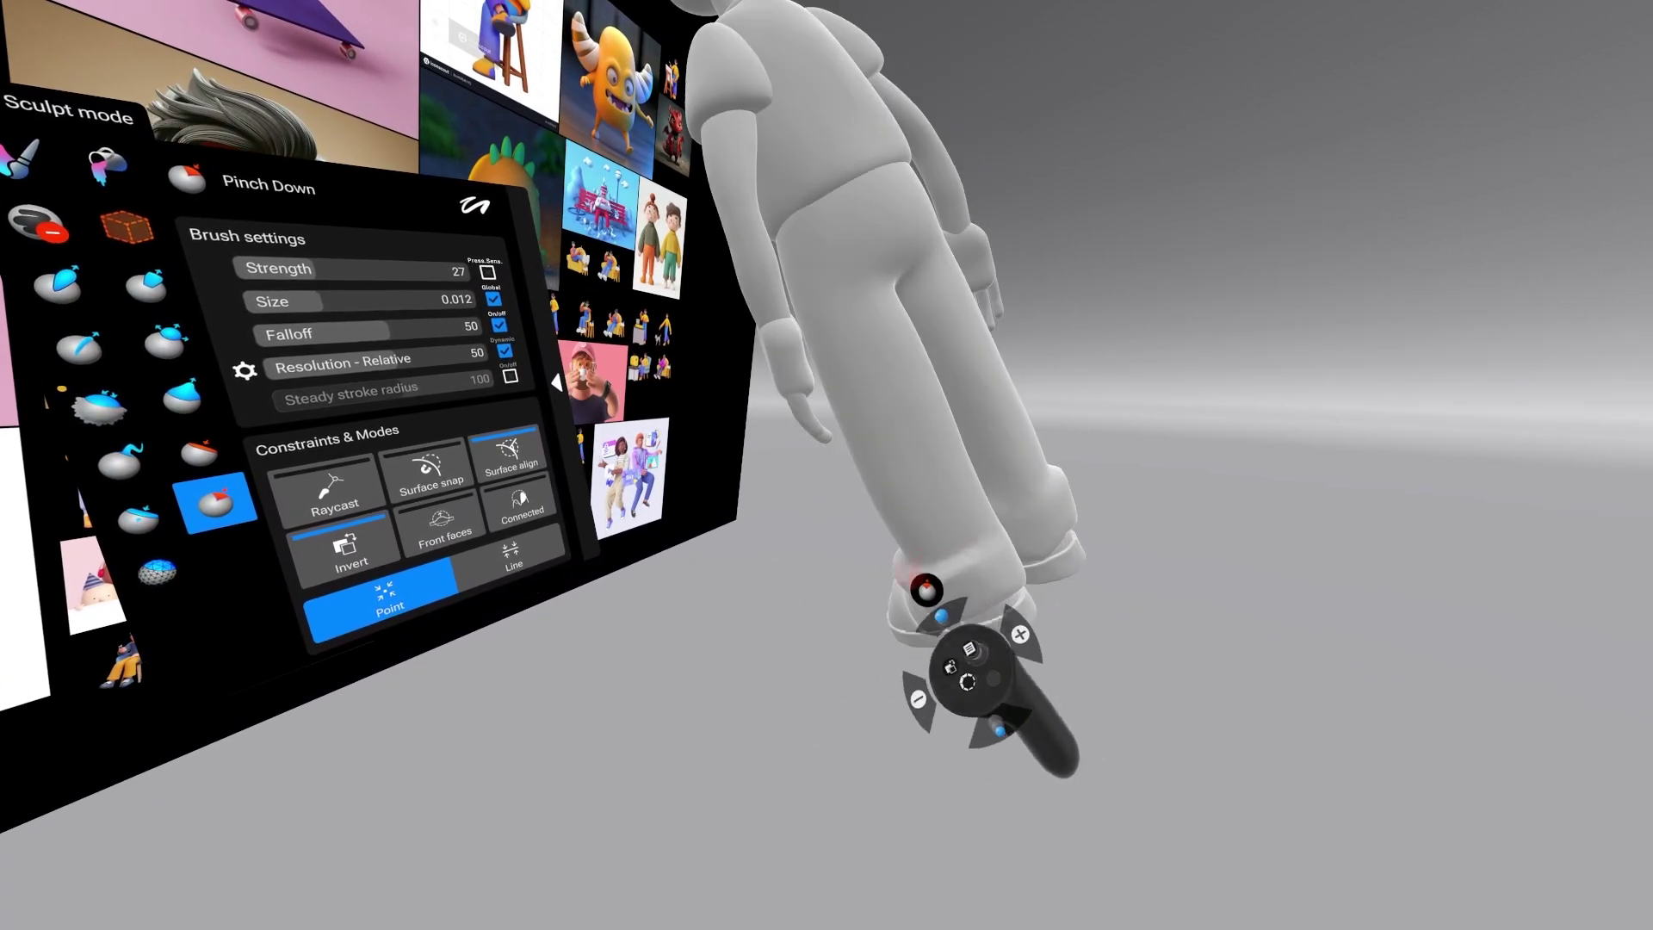
pyautogui.moveTo(1013, 560)
pyautogui.mouseDown(button='middle')
pyautogui.moveTo(1051, 490)
pyautogui.moveTo(989, 528)
pyautogui.moveTo(1018, 473)
pyautogui.moveTo(835, 536)
pyautogui.mouseUp(button='middle')
pyautogui.press('ctrl')
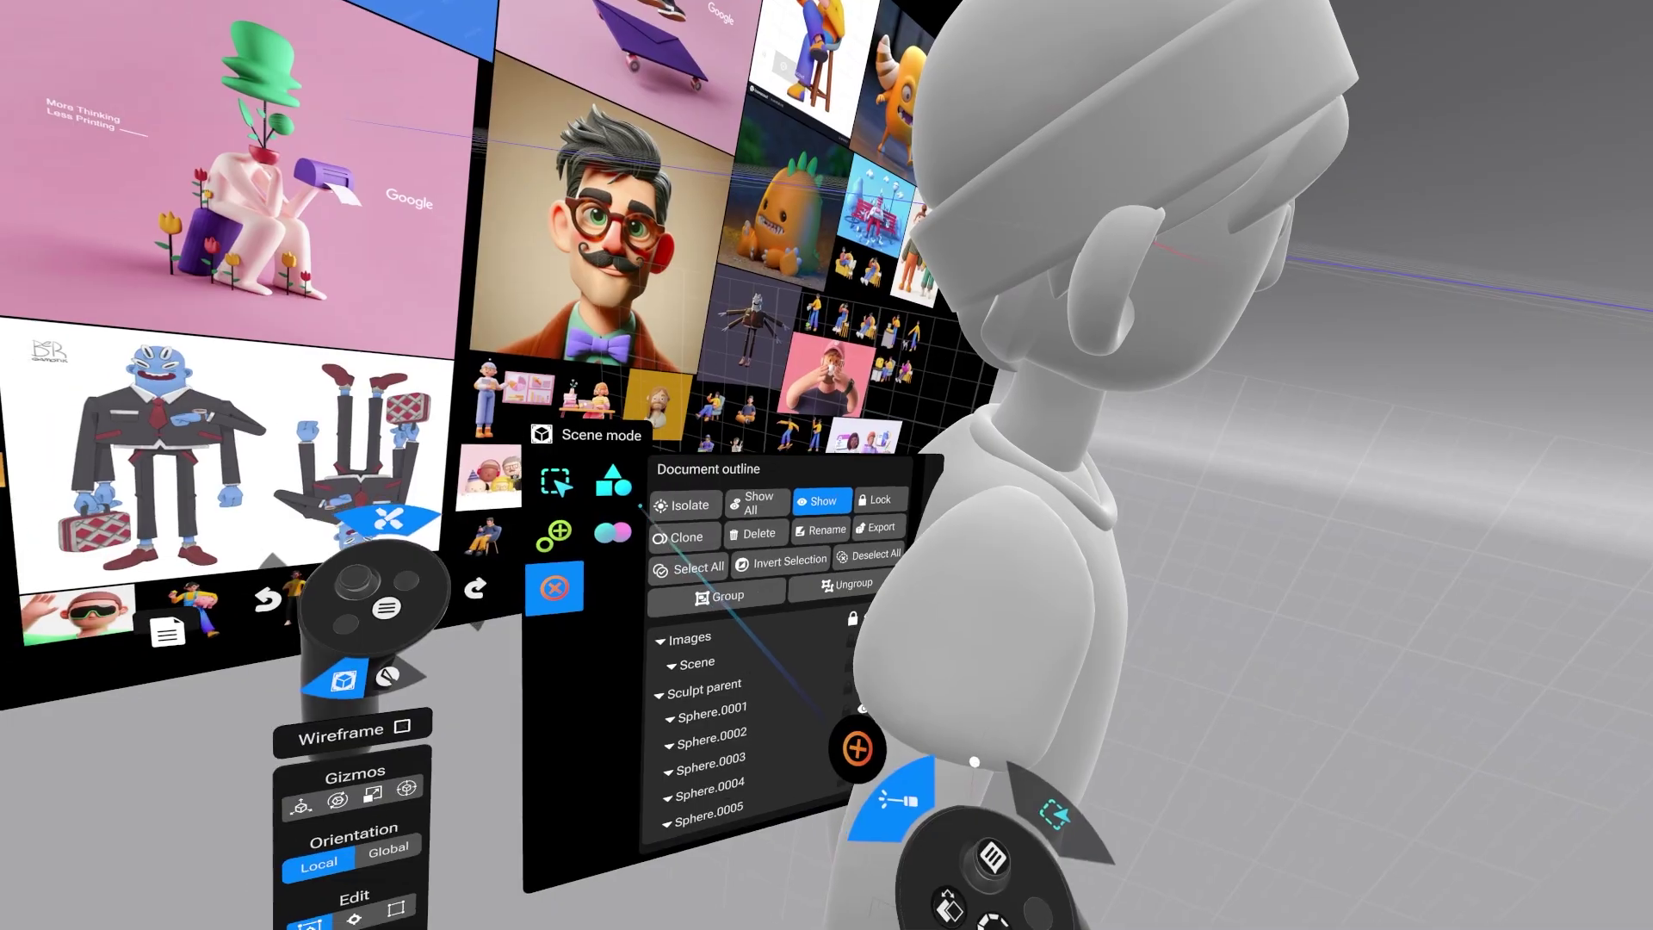
# Adjust the angle and position of the head shapes on the neck with the Transform gizmo.
pyautogui.click(612, 484)
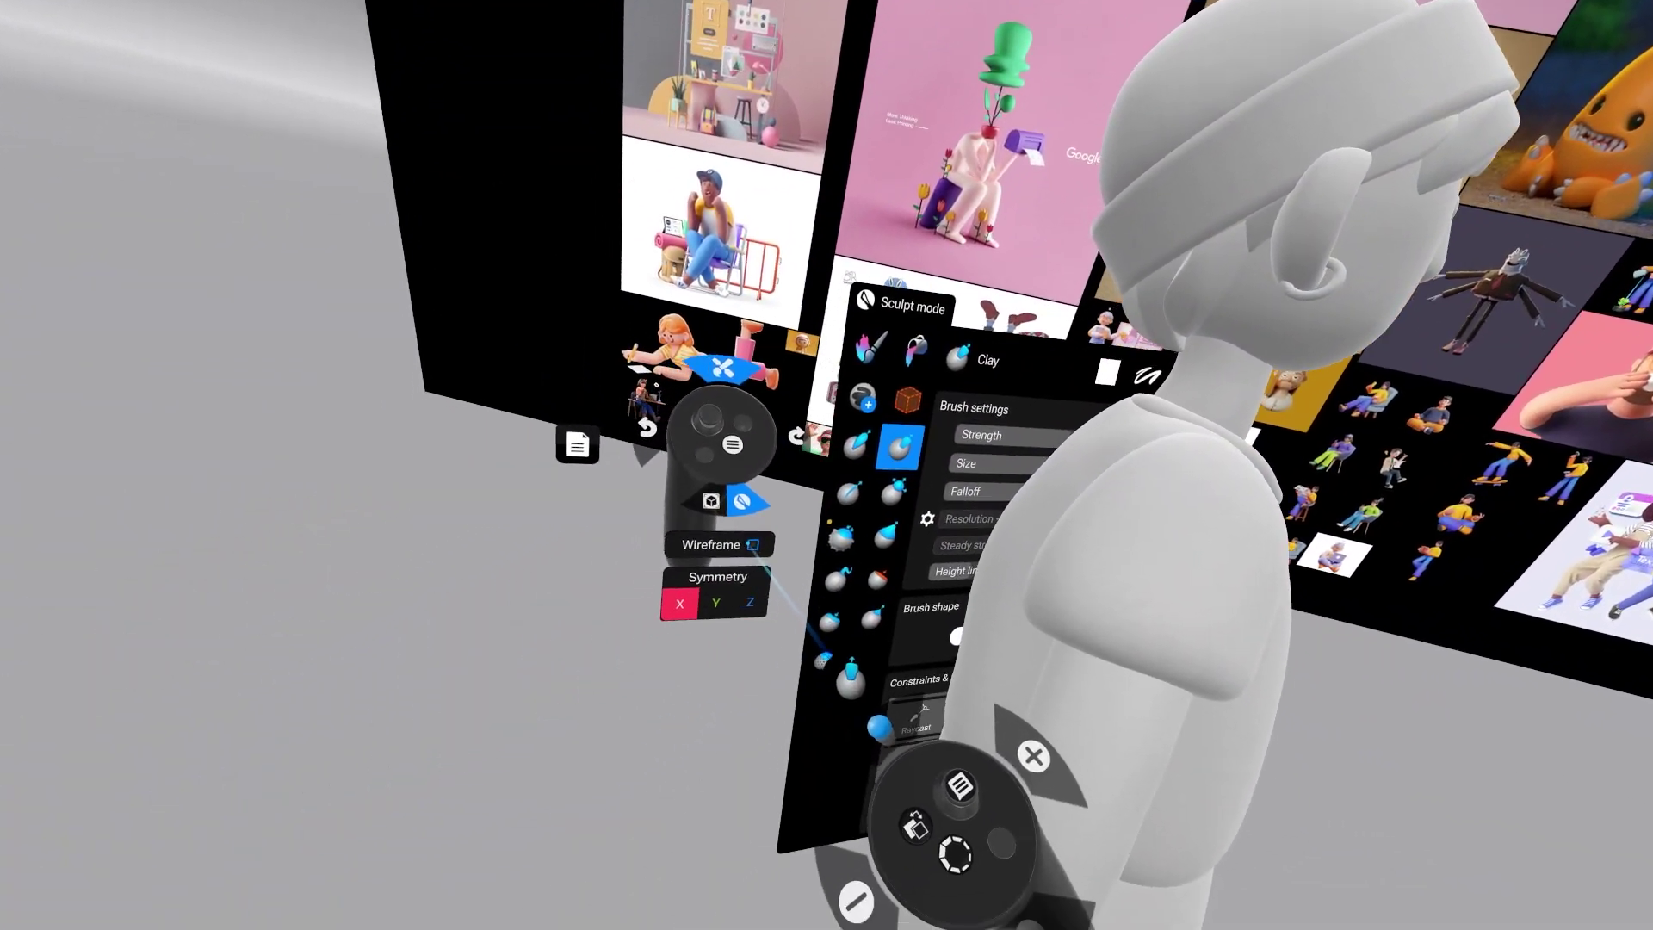
pyautogui.click(711, 501)
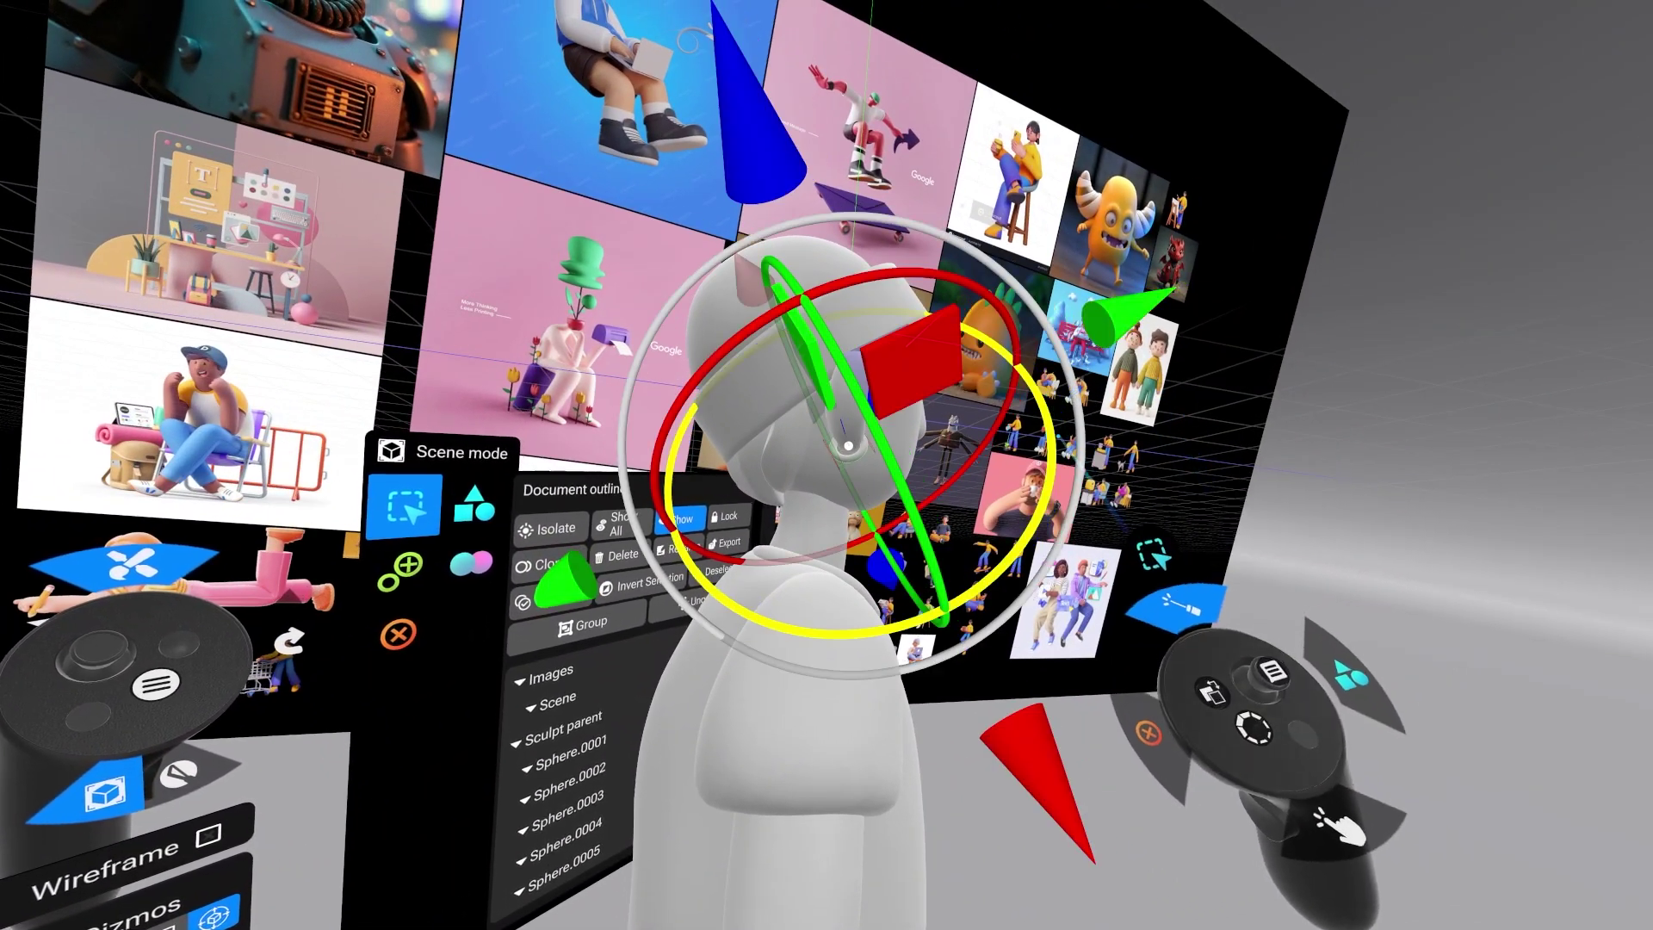
pyautogui.moveTo(1042, 404); pyautogui.dragTo(1051, 456)
pyautogui.moveTo(1150, 366)
pyautogui.mouseDown()
pyautogui.moveTo(1125, 371)
pyautogui.moveTo(1142, 373)
pyautogui.mouseUp()
pyautogui.moveTo(951, 800); pyautogui.dragTo(947, 785)
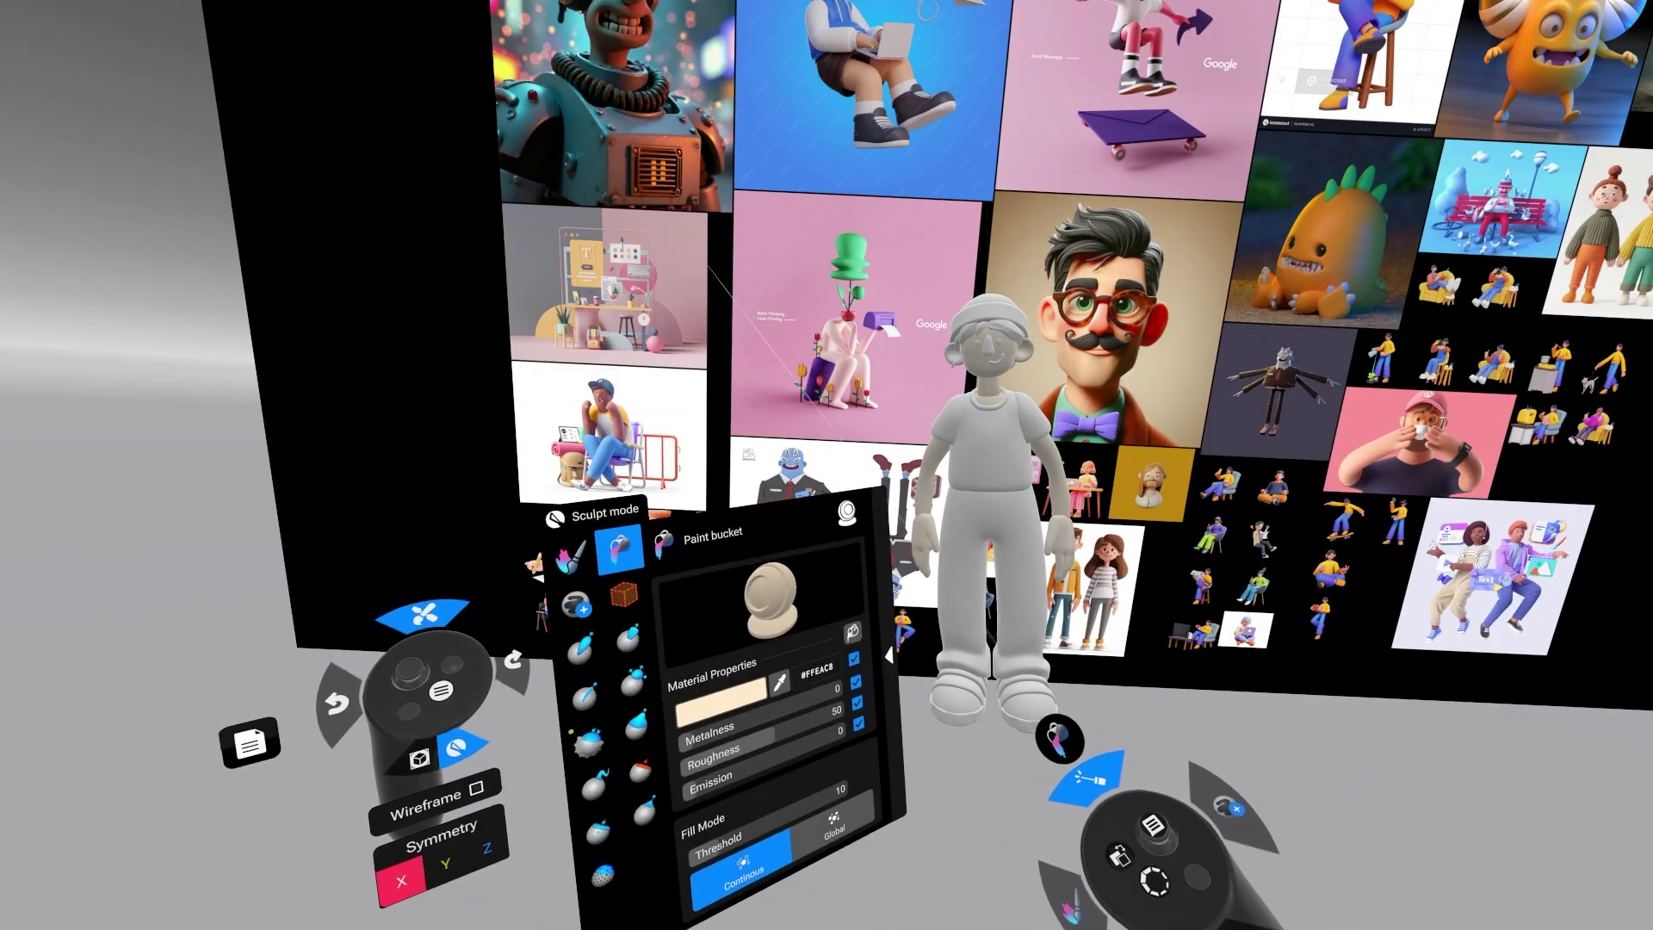
# Set the Paint bucket colour to #FFA47C for the facial details and colour the shirt yellow, the sleeves orange-red and the trousers light blue.
pyautogui.press('Tab')
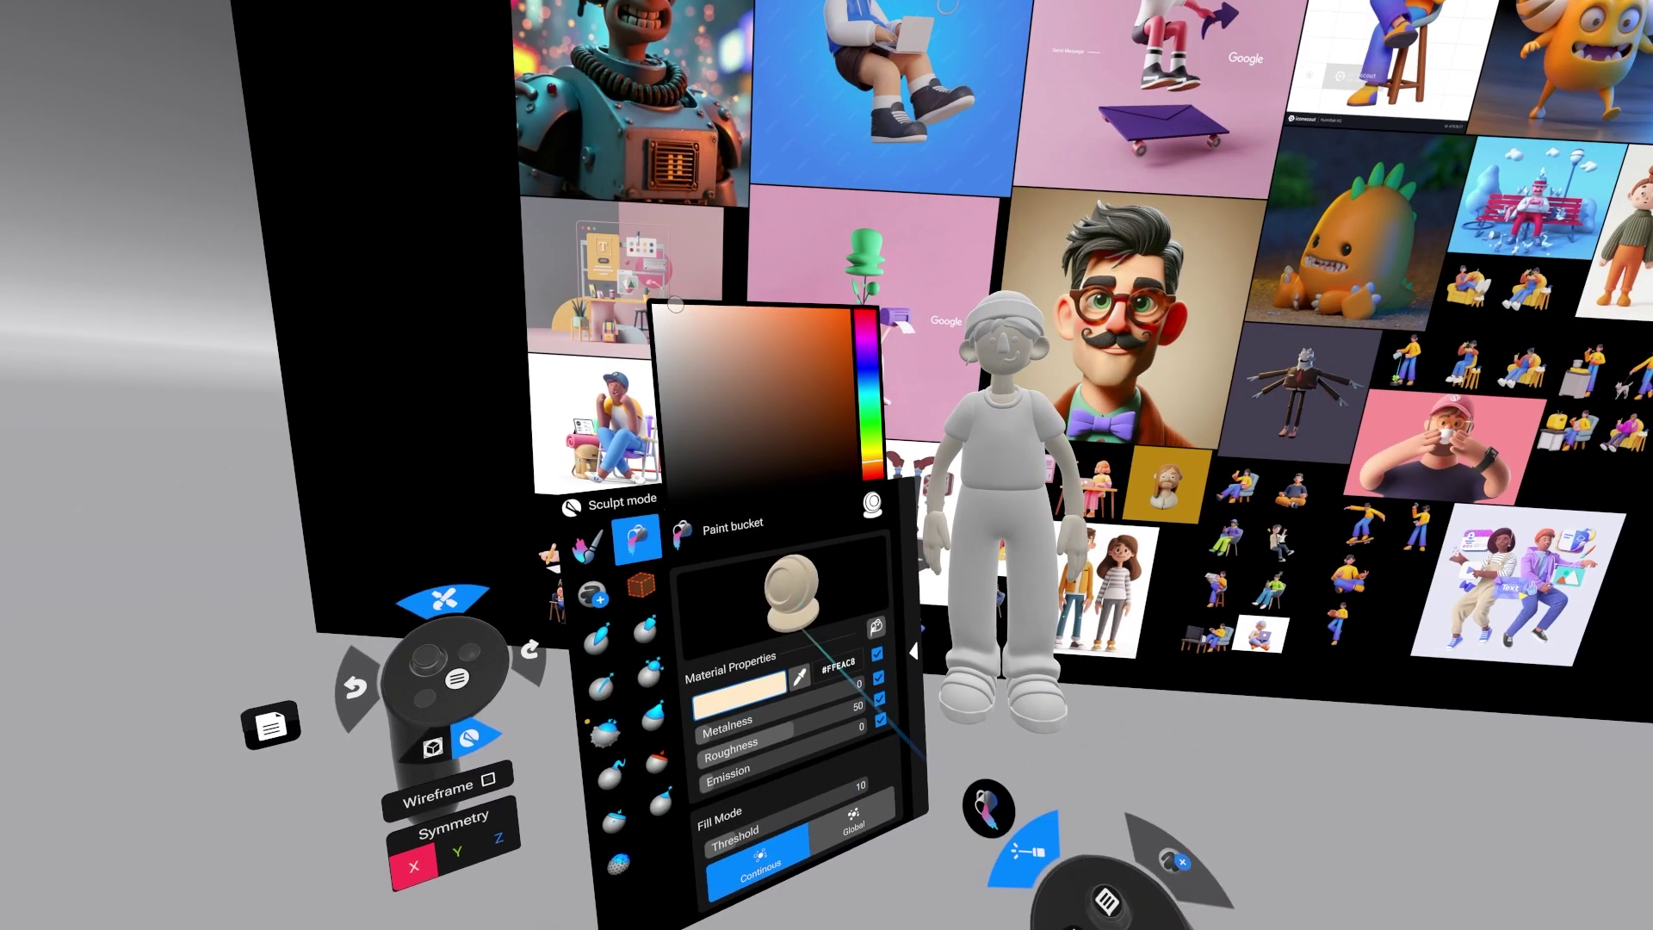
pyautogui.moveTo(882, 480); pyautogui.dragTo(881, 485)
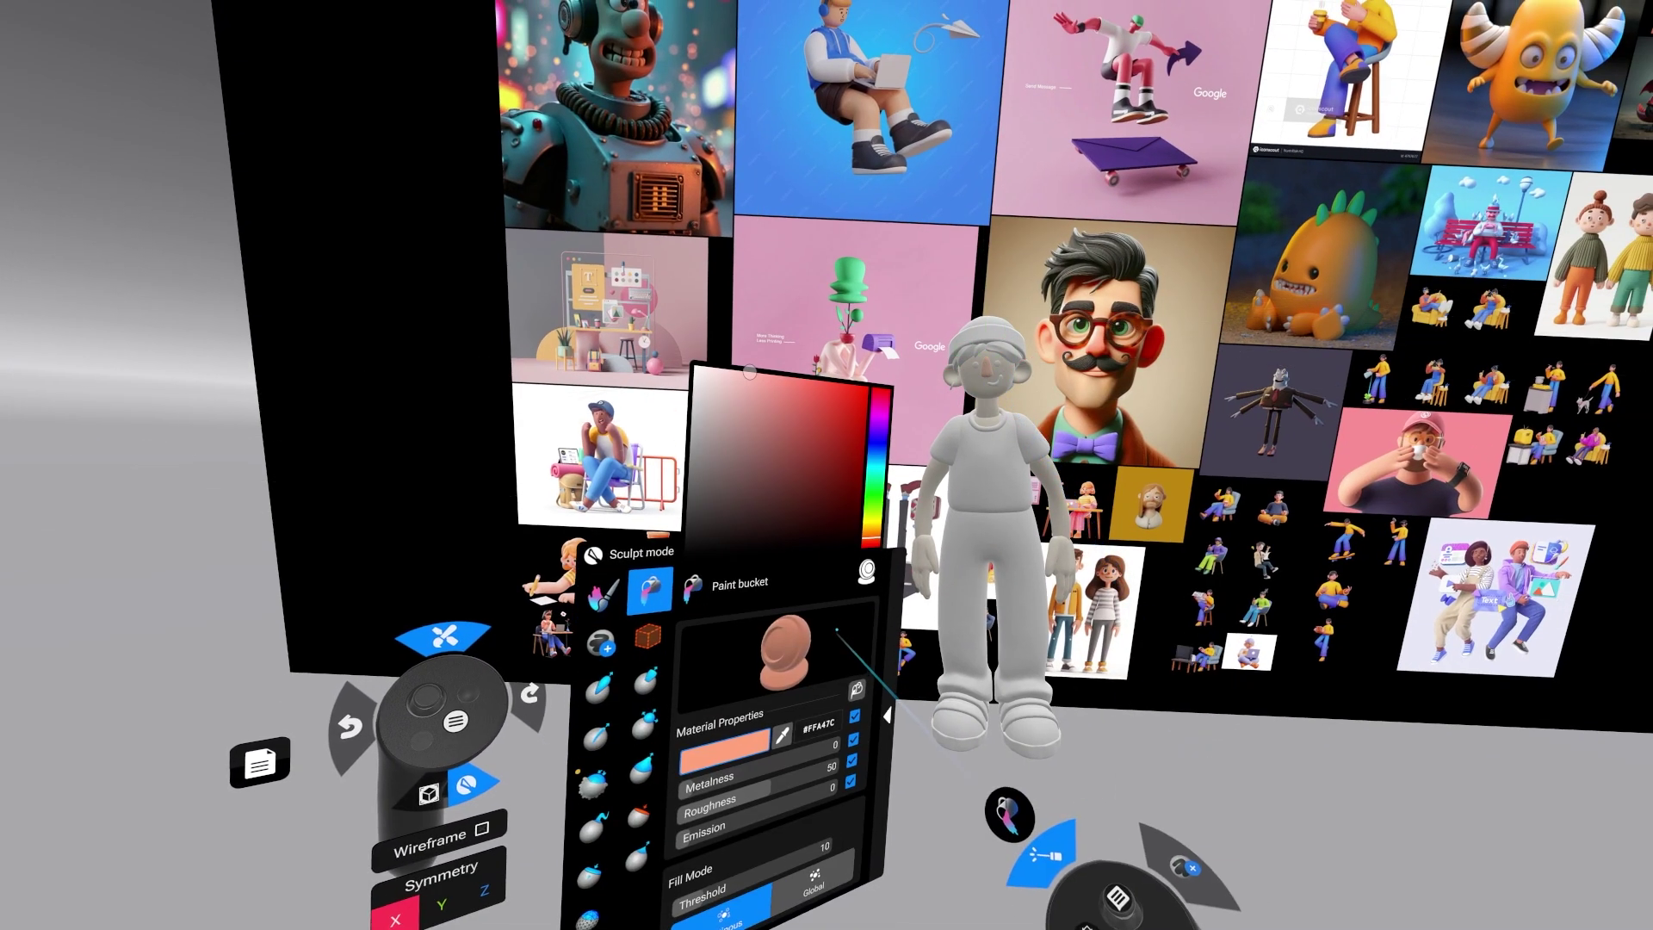
pyautogui.click(426, 793)
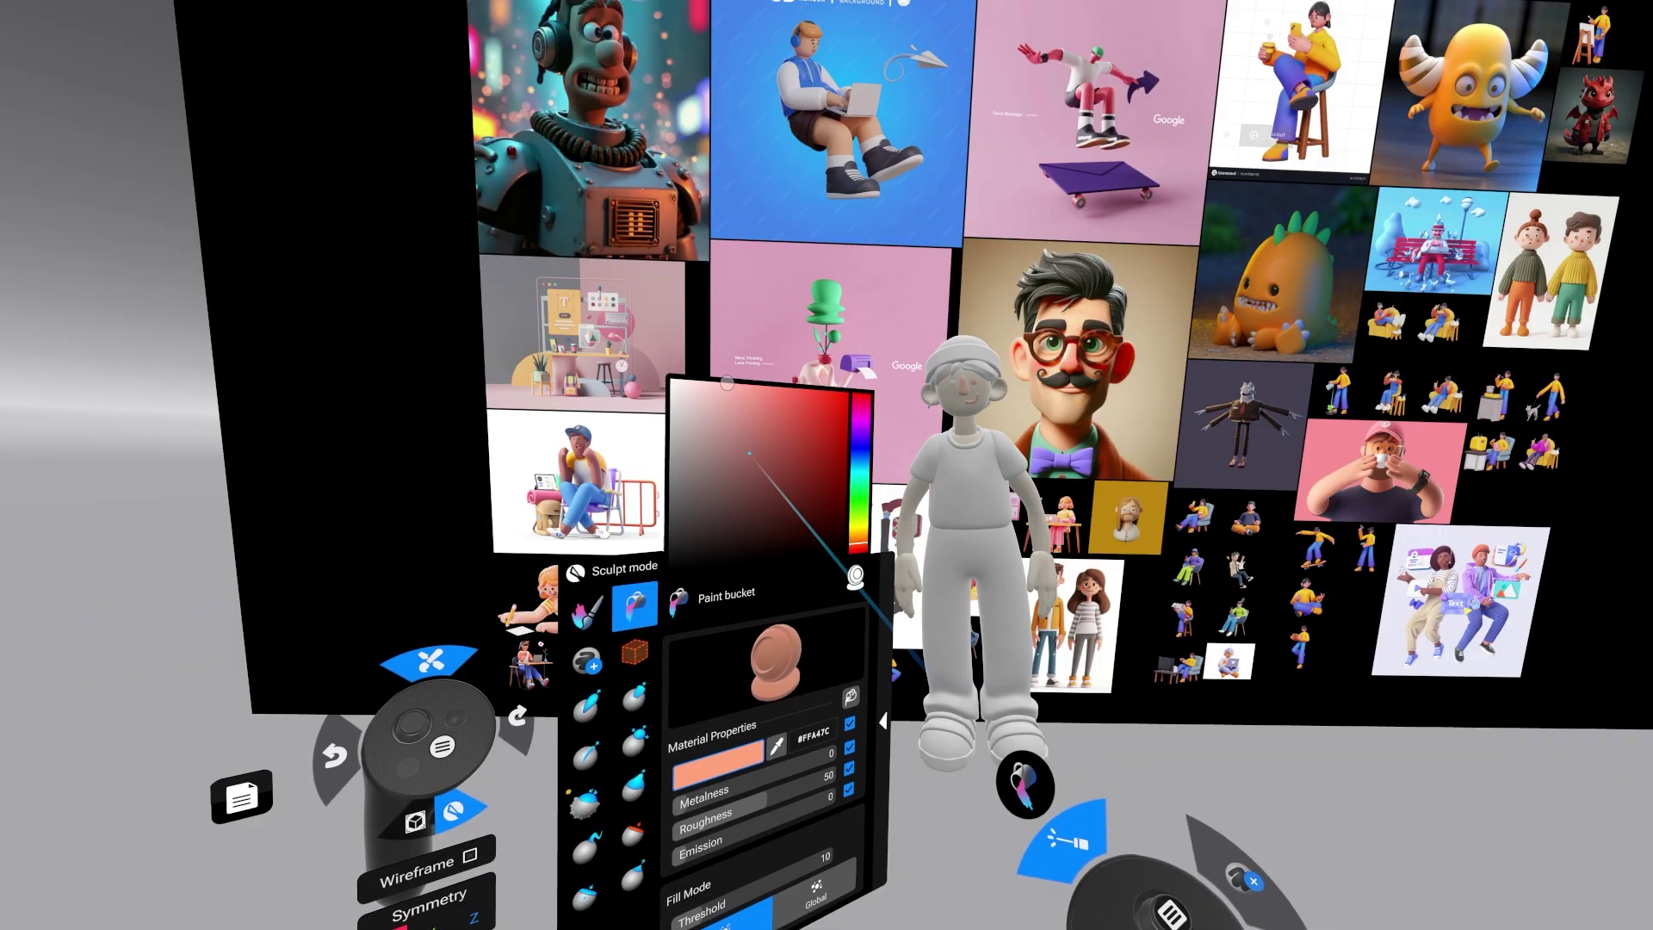
pyautogui.click(802, 473)
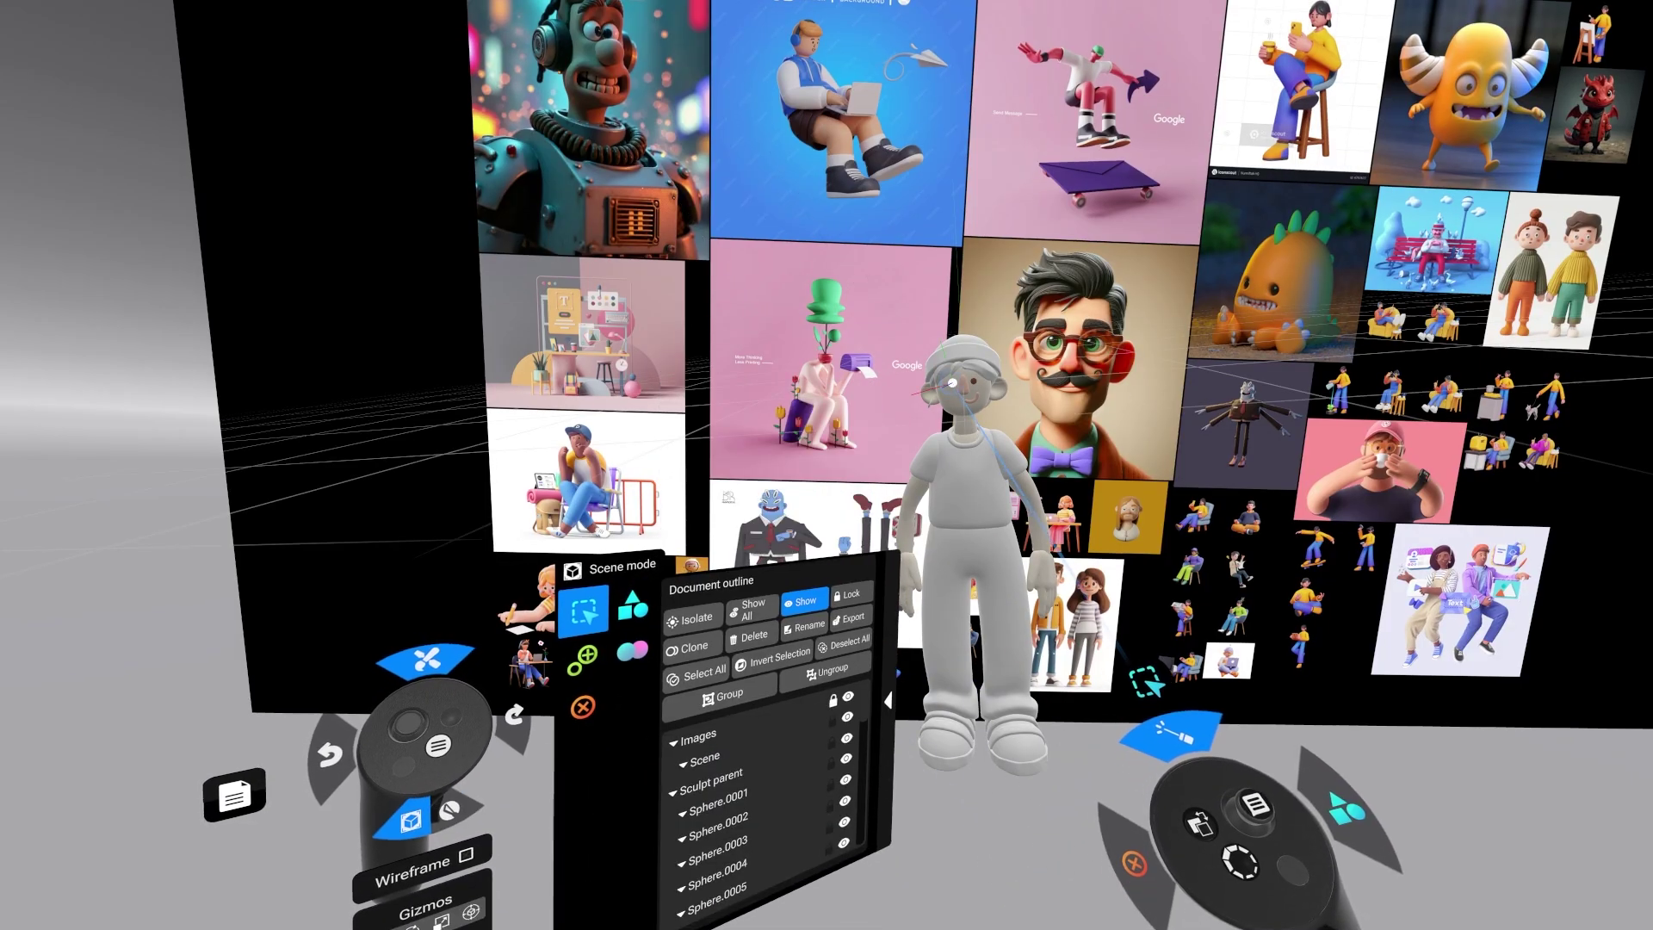
pyautogui.click(406, 819)
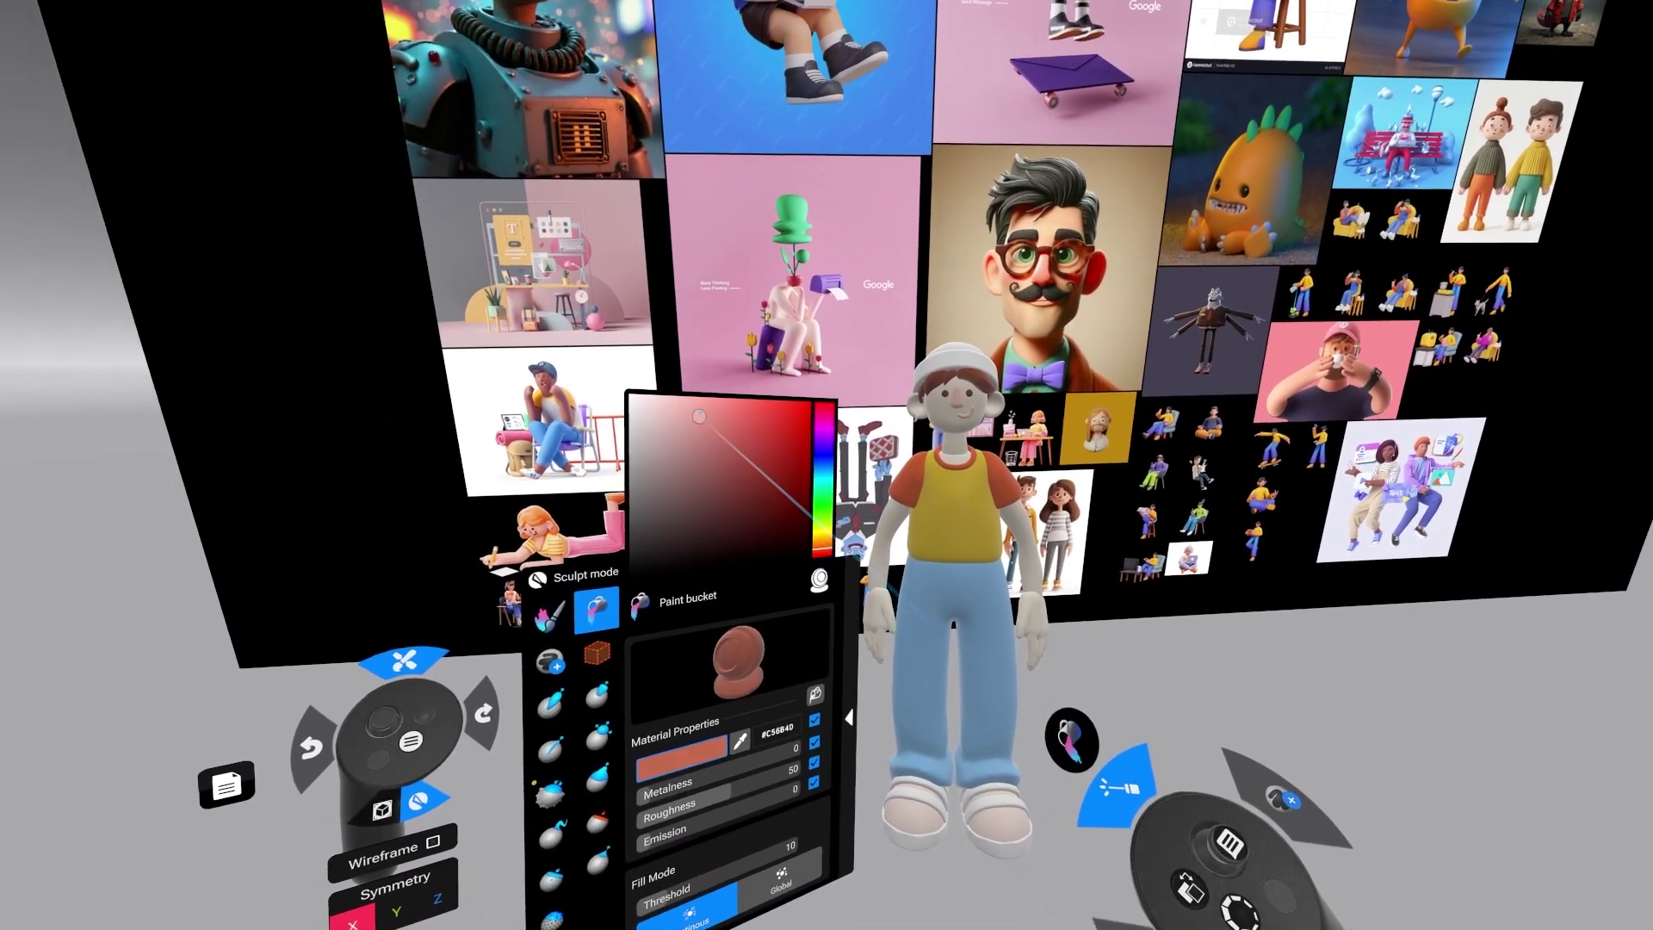
# Fill the shoe uppers with purple #9573FC, the straps with yellow and the soles with a dark colour.
pyautogui.click(714, 751)
pyautogui.click(723, 774)
pyautogui.click(857, 470)
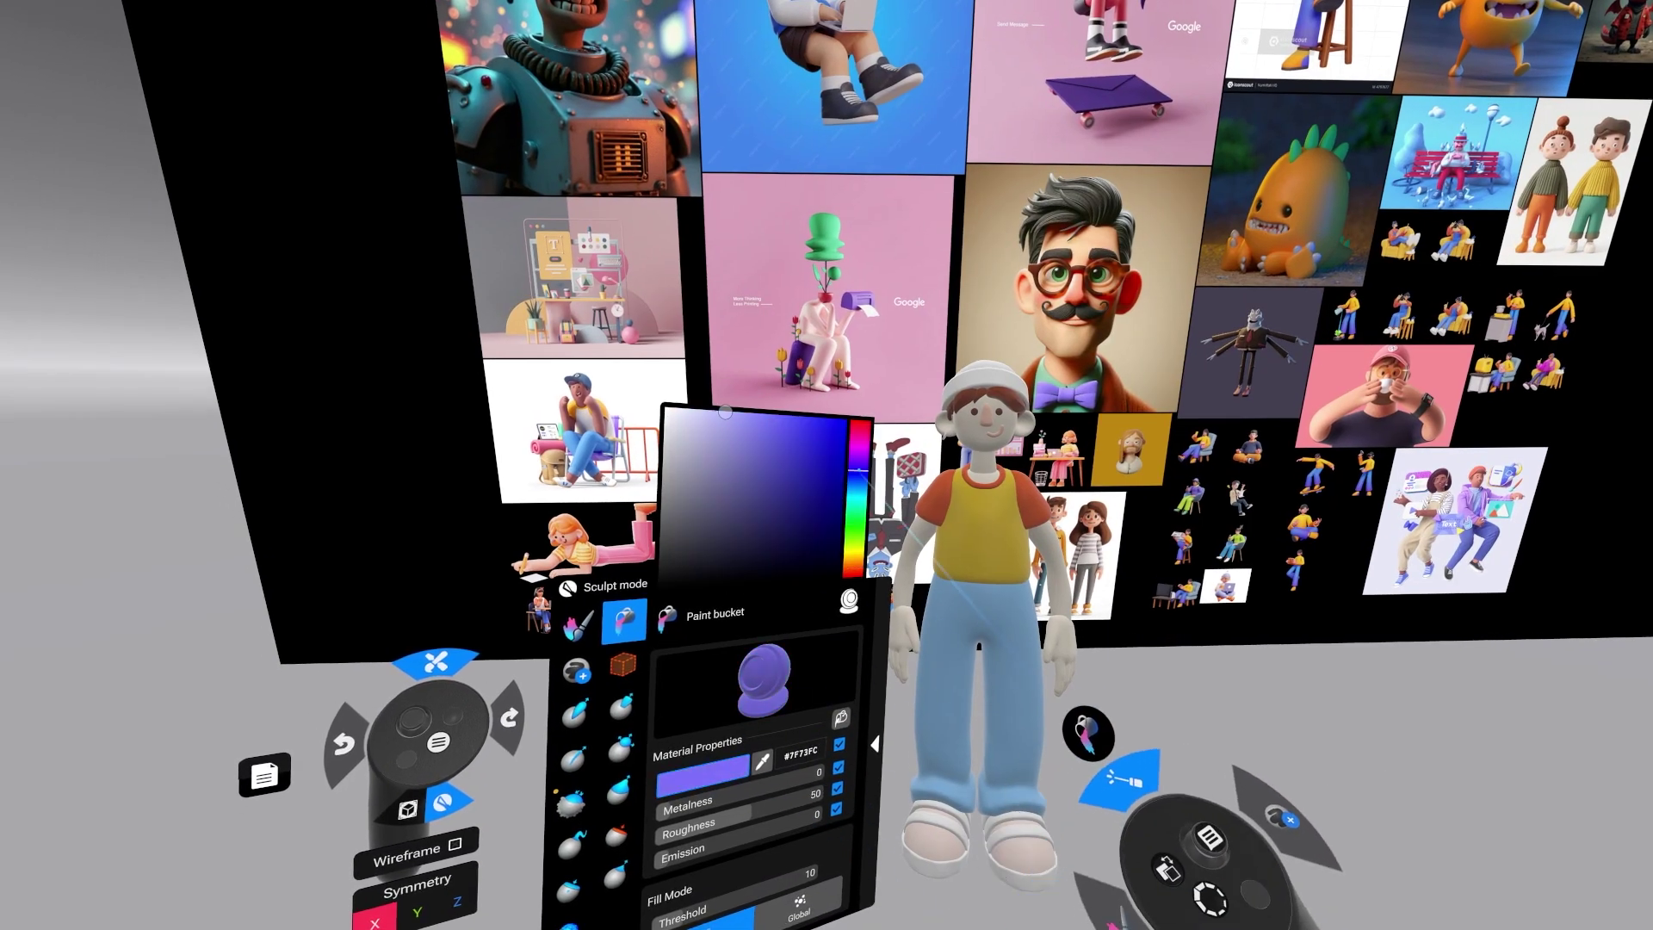
pyautogui.click(1020, 837)
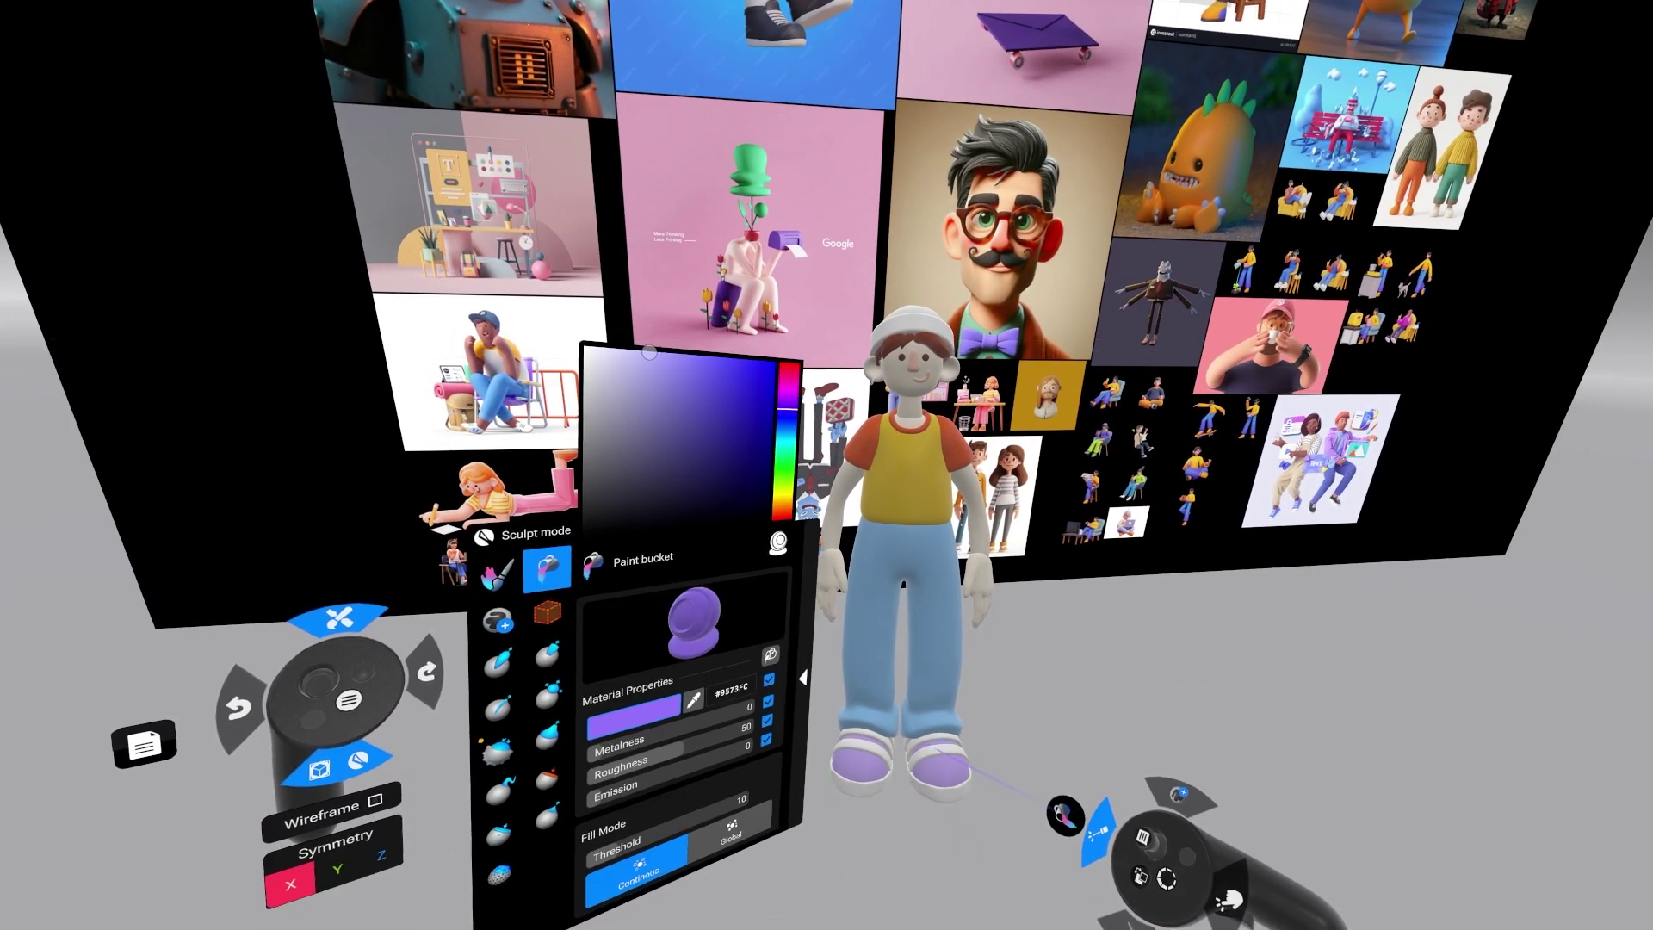
pyautogui.click(820, 495)
pyautogui.click(812, 362)
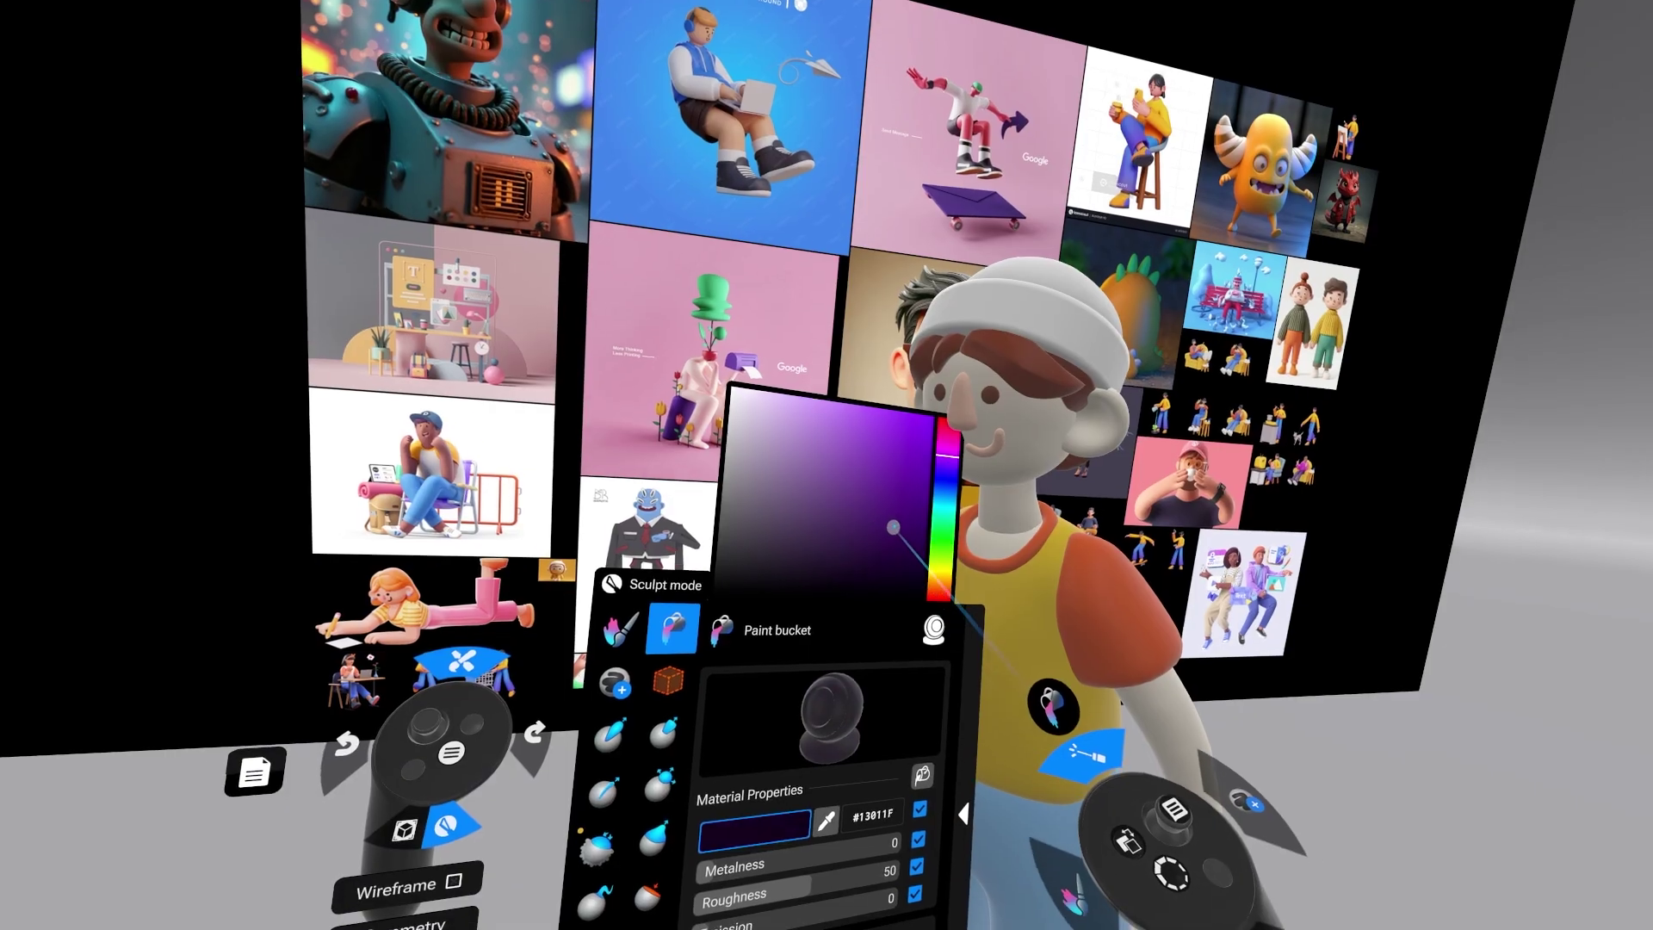
# Fill the beanie's band and crown with dark purple shades such as #170129, using the Paint bucket.
pyautogui.click(889, 447)
pyautogui.click(999, 288)
pyautogui.click(802, 538)
pyautogui.moveTo(802, 538); pyautogui.dragTo(828, 529)
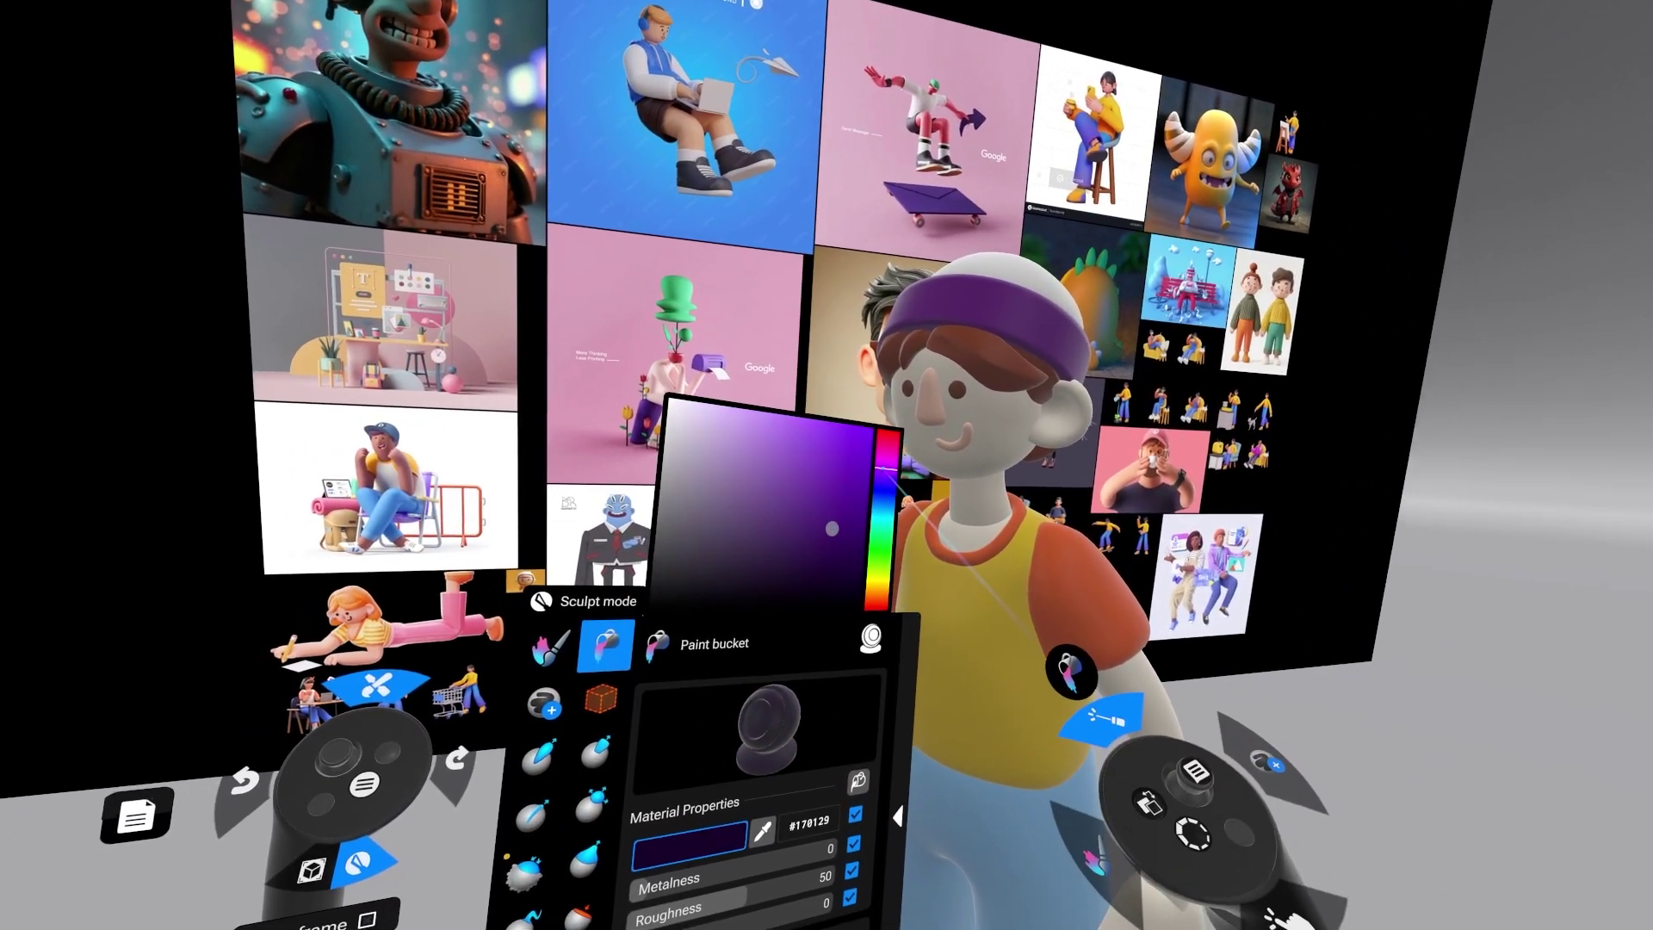
pyautogui.click(889, 454)
pyautogui.click(1039, 339)
pyautogui.click(1039, 339)
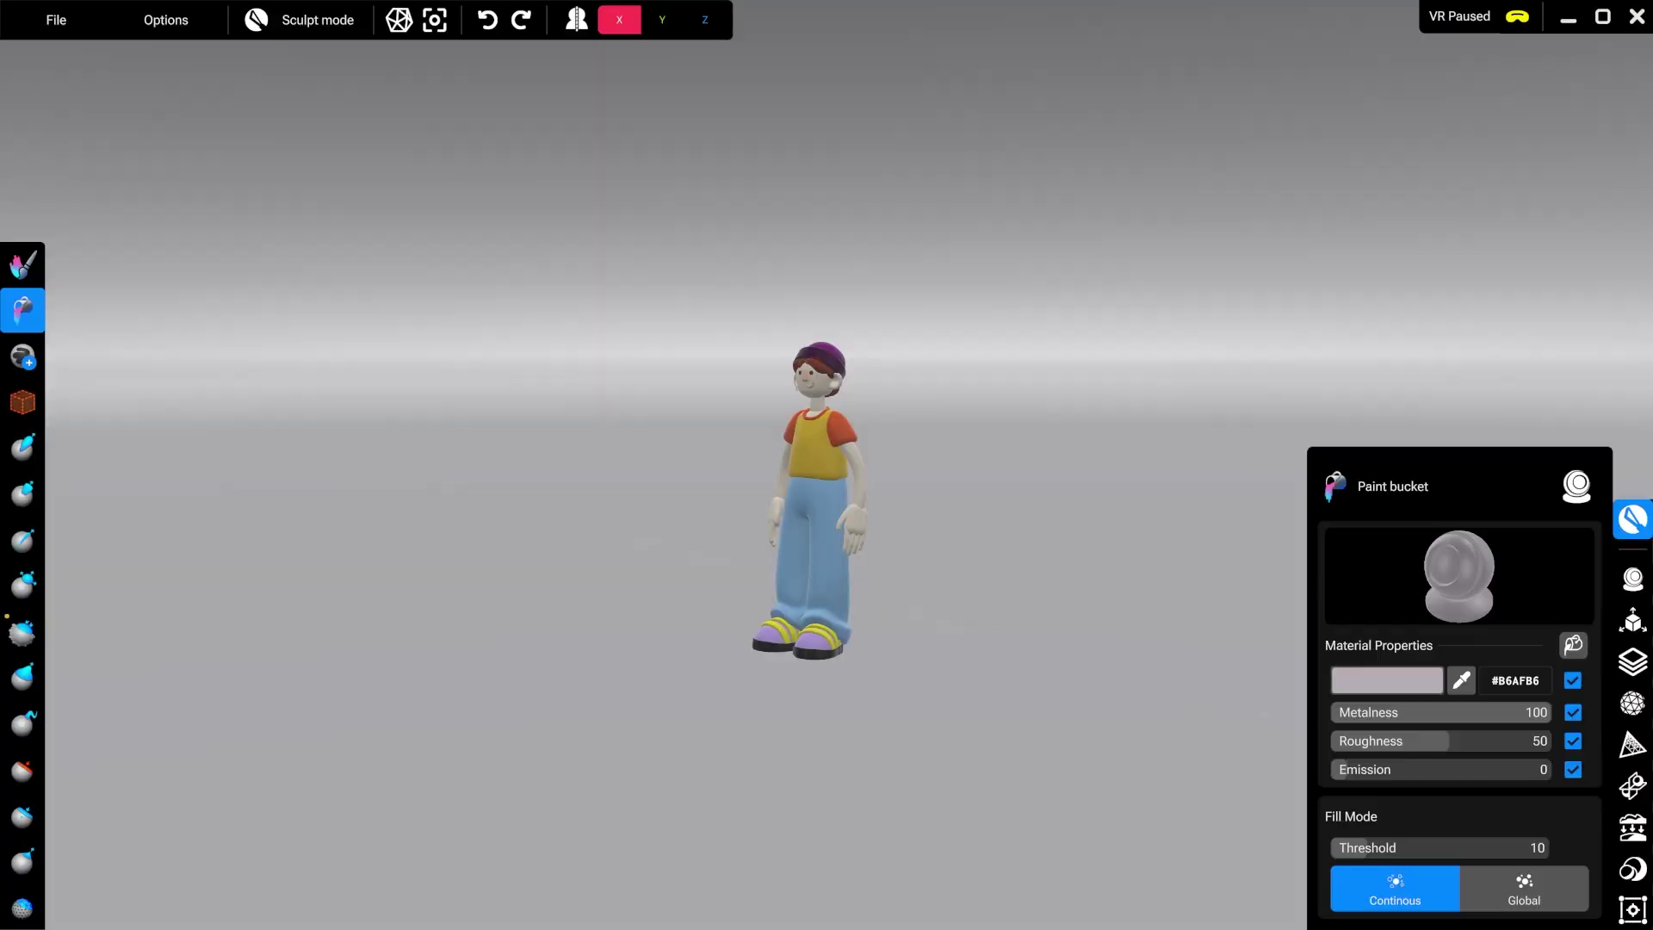
# Inspect the coloured character up close and from several angles in the desktop view.
pyautogui.scroll(3, 1020, 500)
pyautogui.keyDown('alt'); pyautogui.moveTo(1020, 499); pyautogui.dragTo(598, 526); pyautogui.keyUp('alt')
pyautogui.scroll(3, 690, 698)
pyautogui.keyDown('alt'); pyautogui.moveTo(690, 697); pyautogui.dragTo(675, 476); pyautogui.keyUp('alt')
pyautogui.scroll(-5, 1059, 670)
pyautogui.moveTo(675, 475); pyautogui.dragTo(1001, 694, button='right')
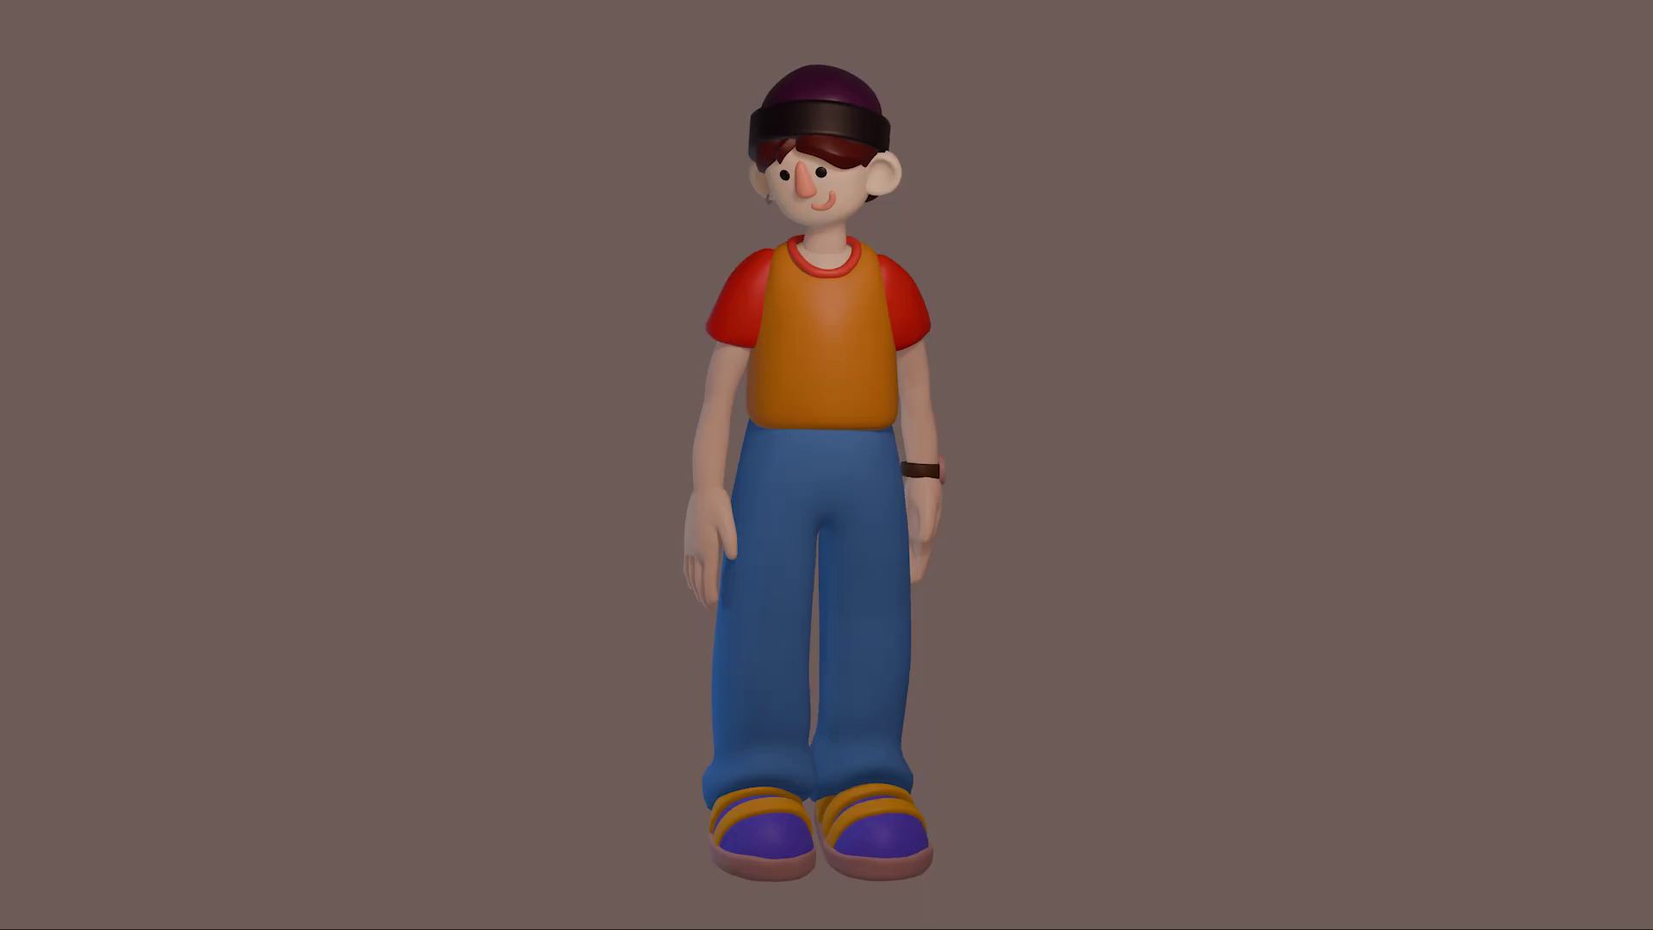